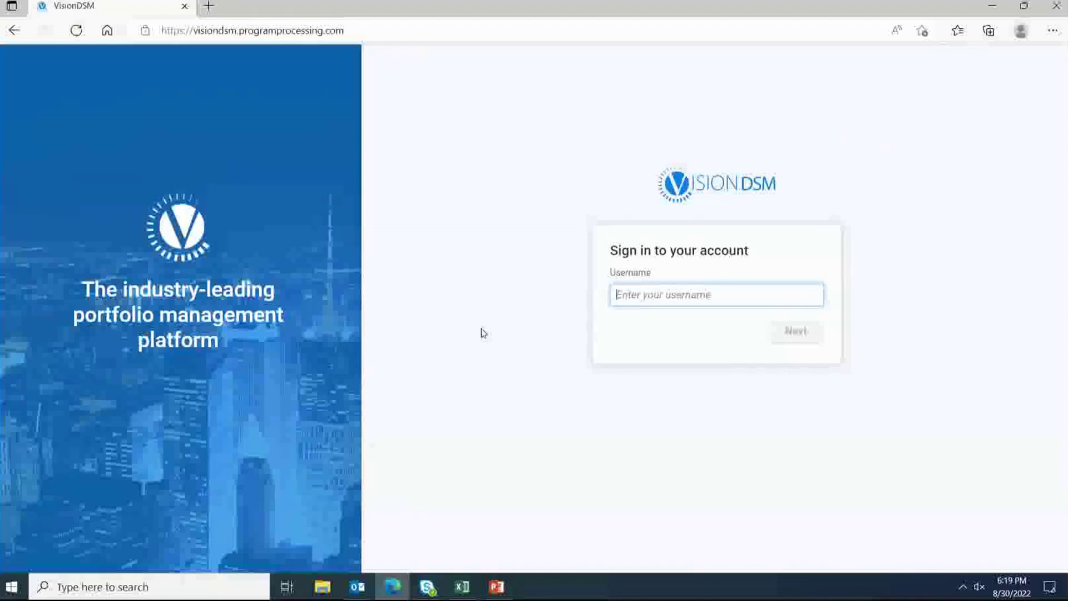
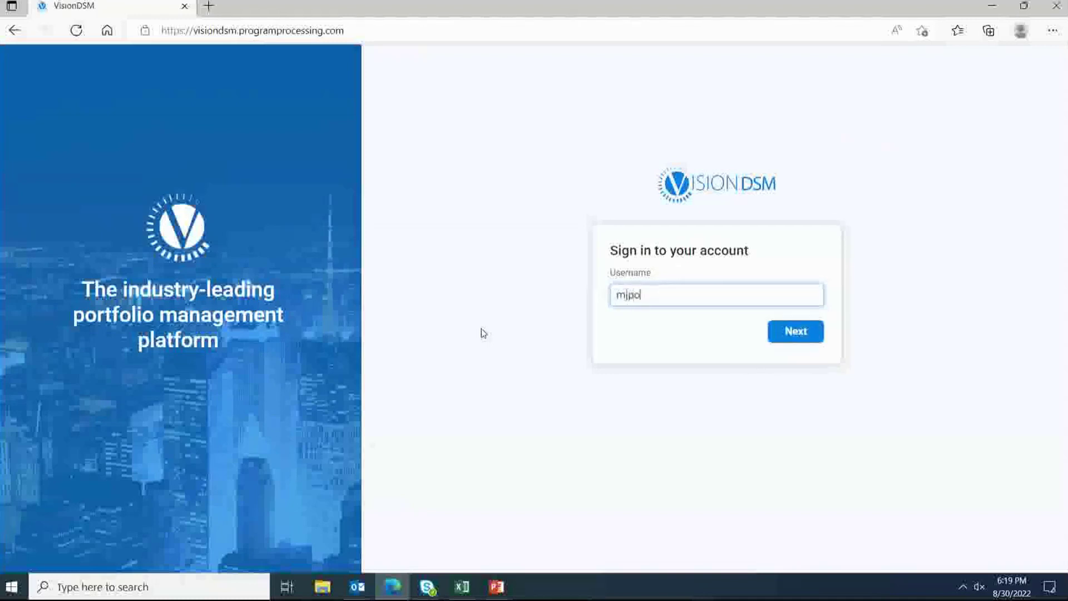
Step: Sign in to VisionDSM with the account username and password
click(797, 333)
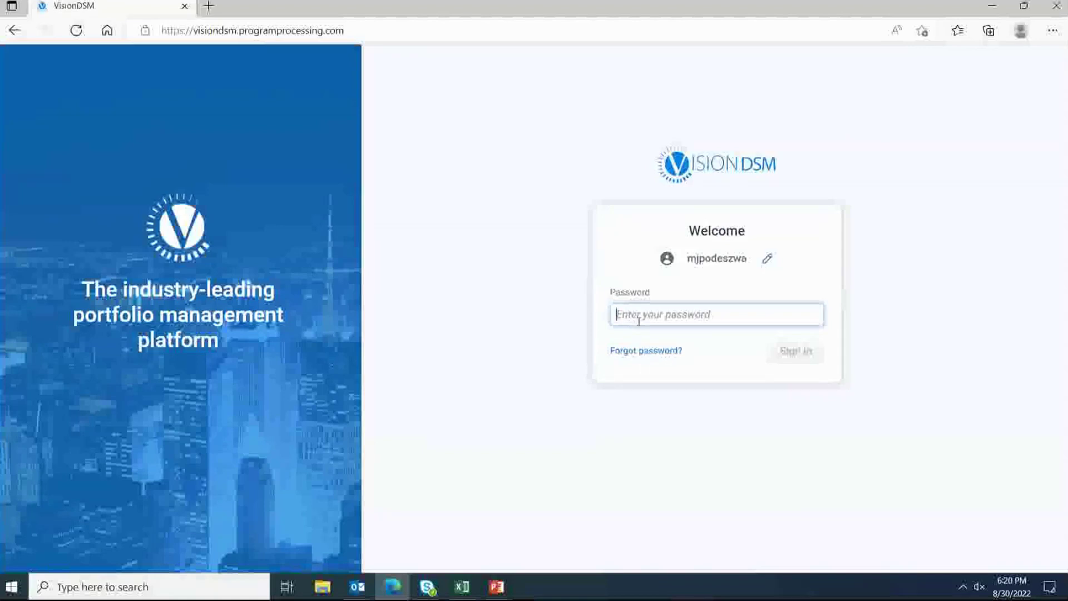
text(•••••••••)
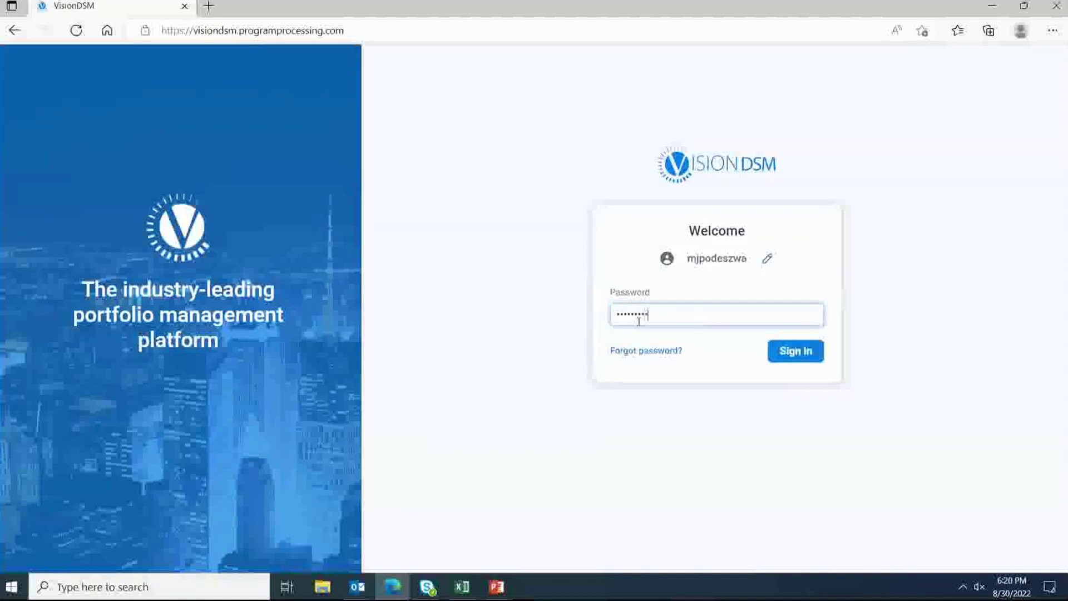
key(Return)
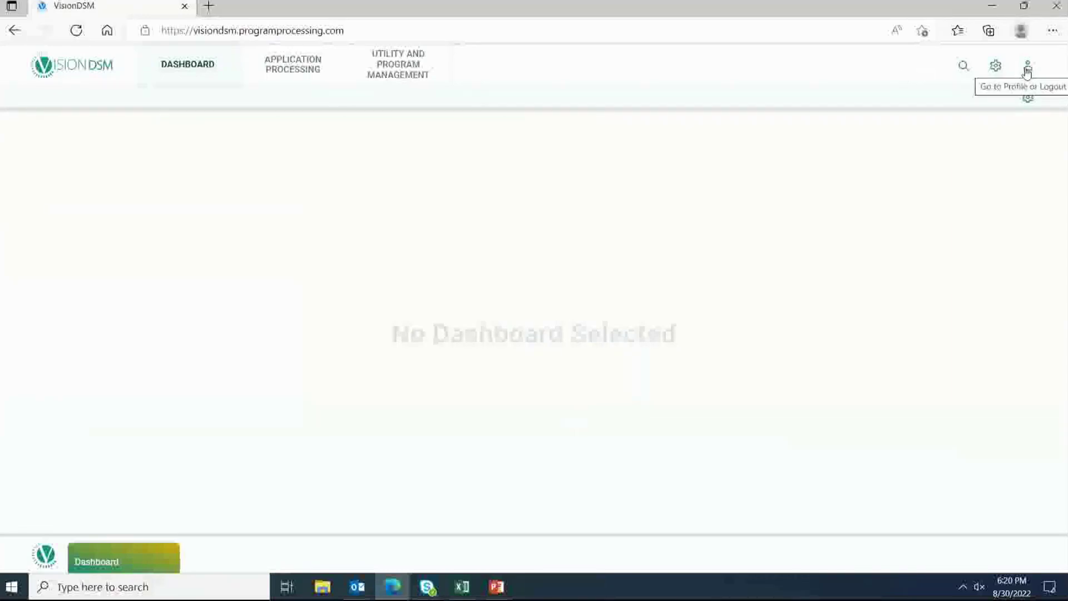
Step: Open the User Profile page, view Change Password, then return to Change Profile Details
click(1027, 68)
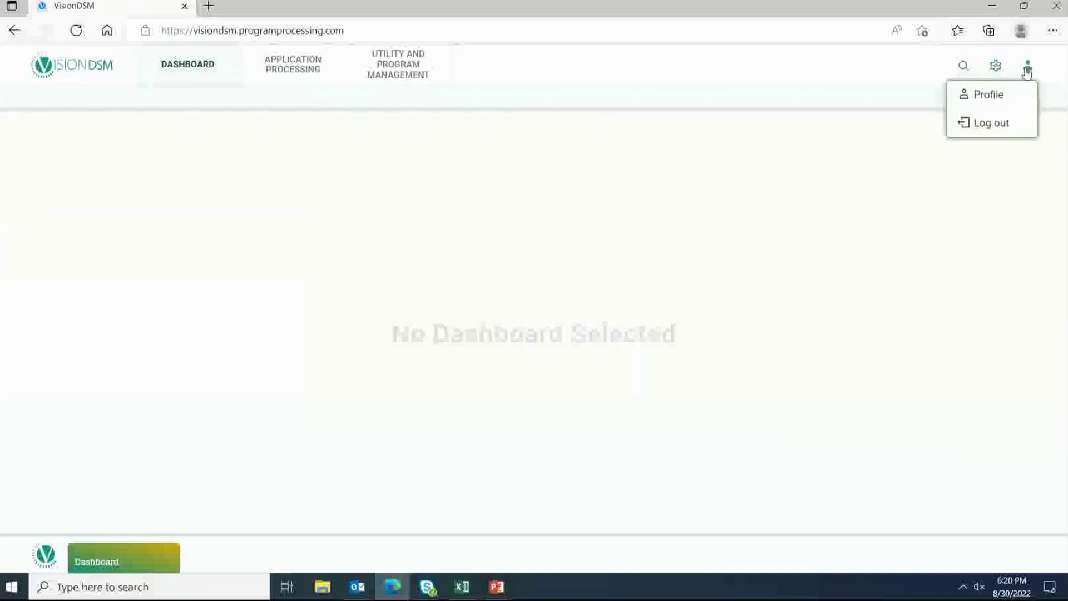
click(1004, 102)
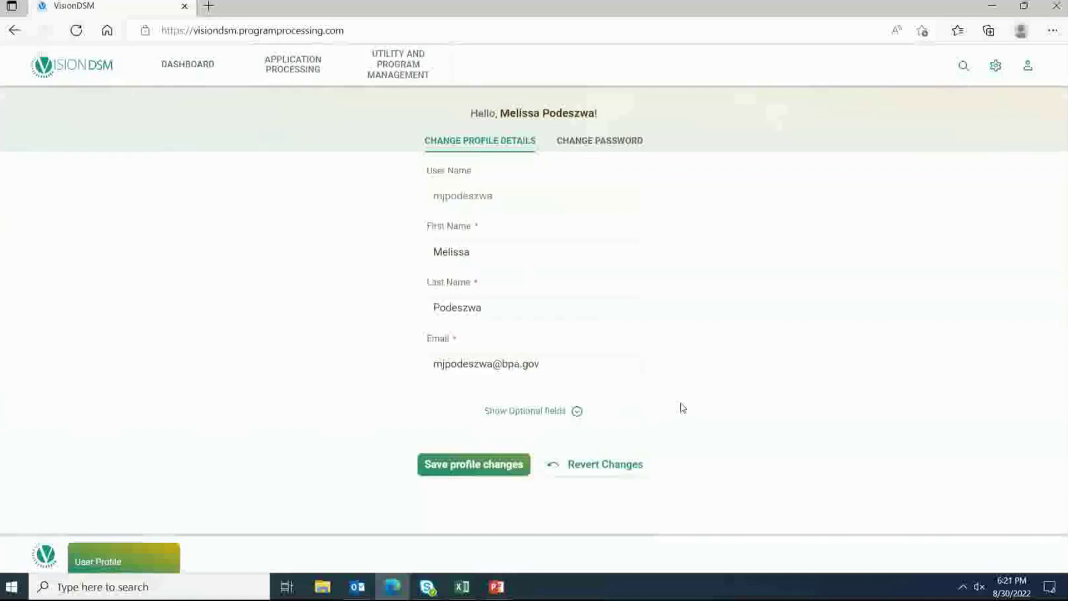
click(607, 149)
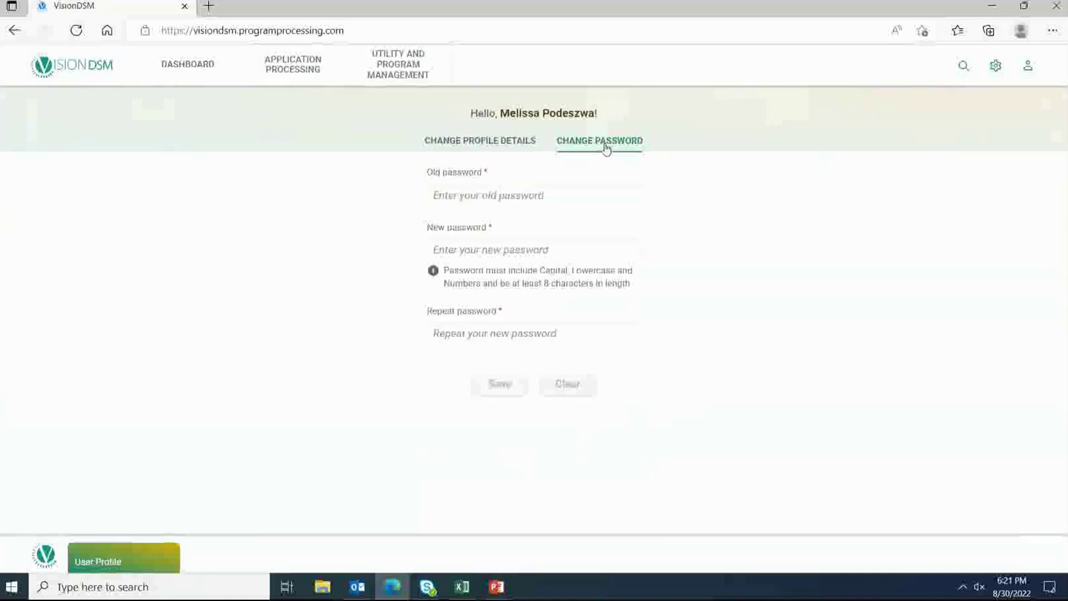
click(502, 143)
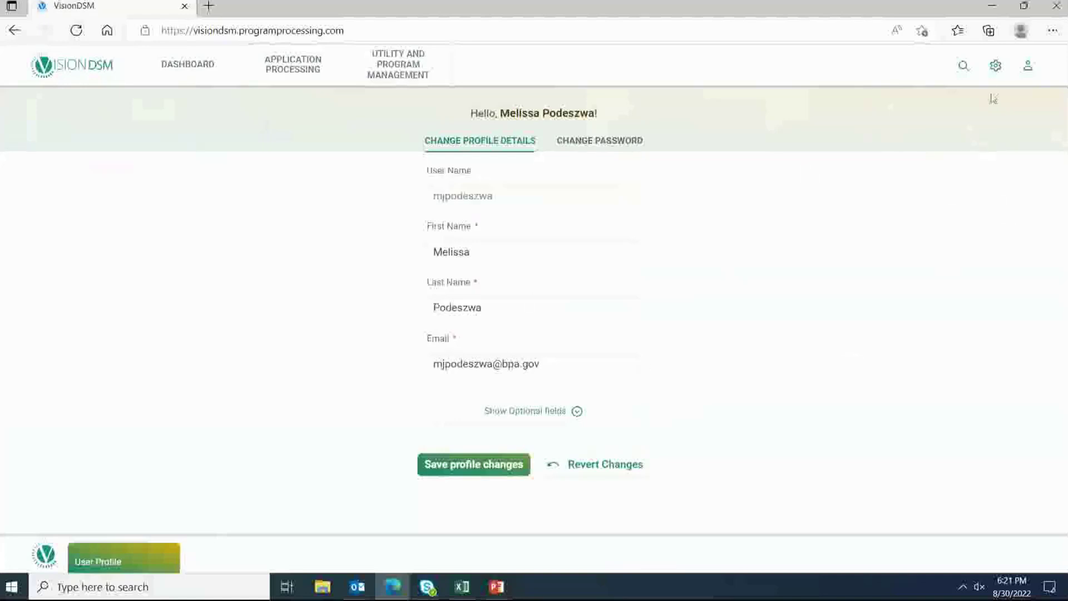
Step: In display settings, choose the large font size and turn Theme Mode on
click(996, 67)
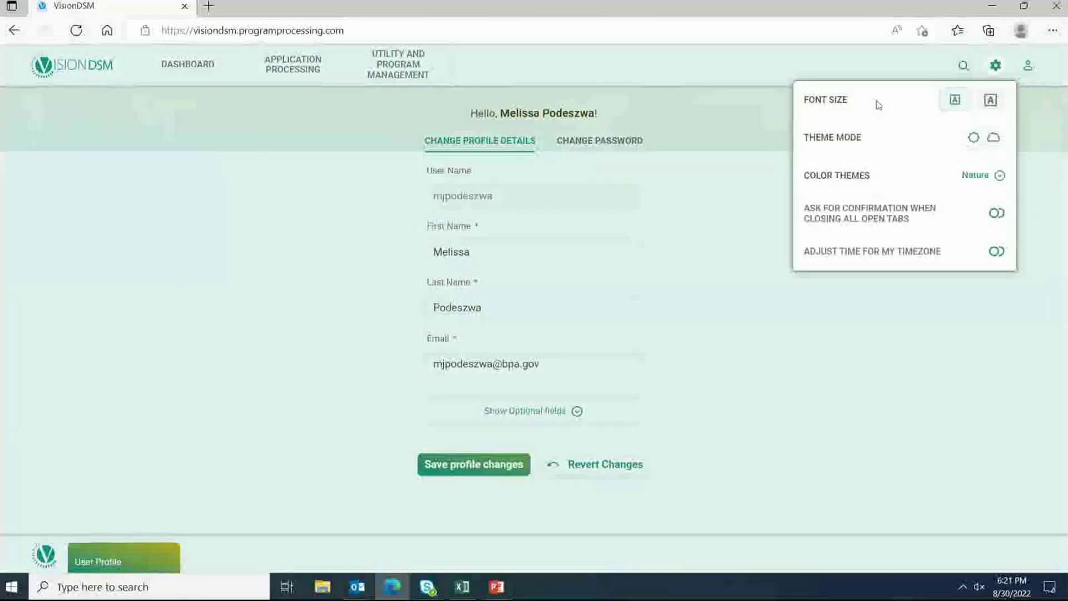
click(991, 102)
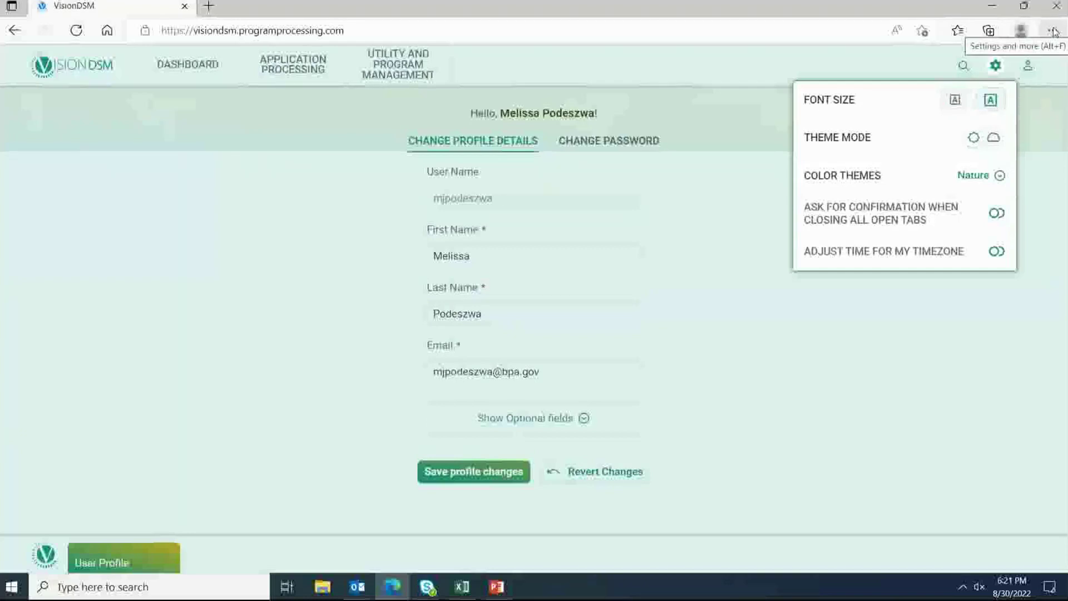
click(955, 101)
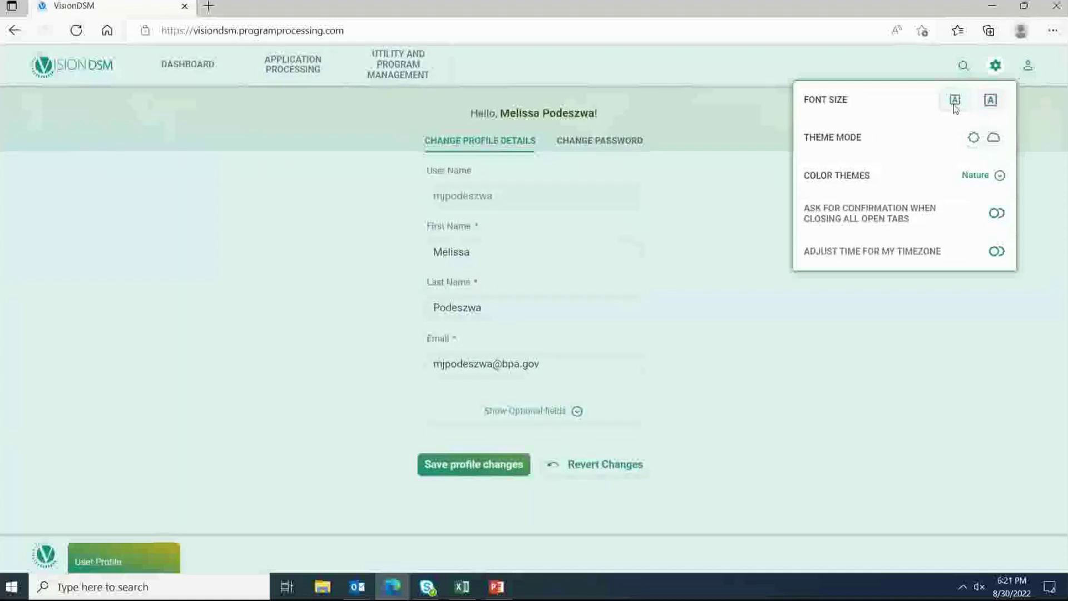
click(991, 101)
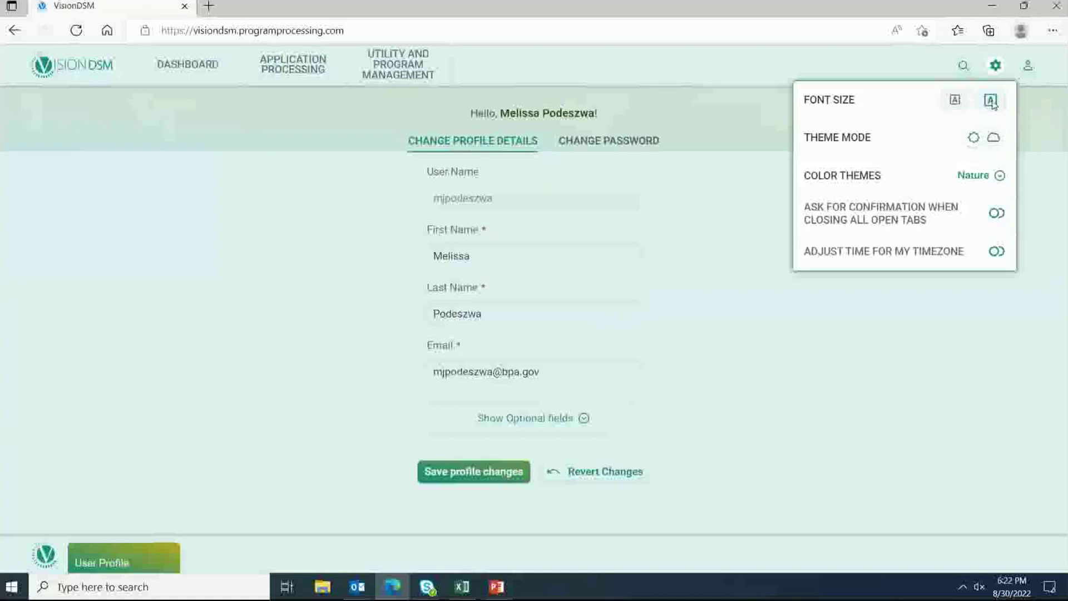
click(996, 139)
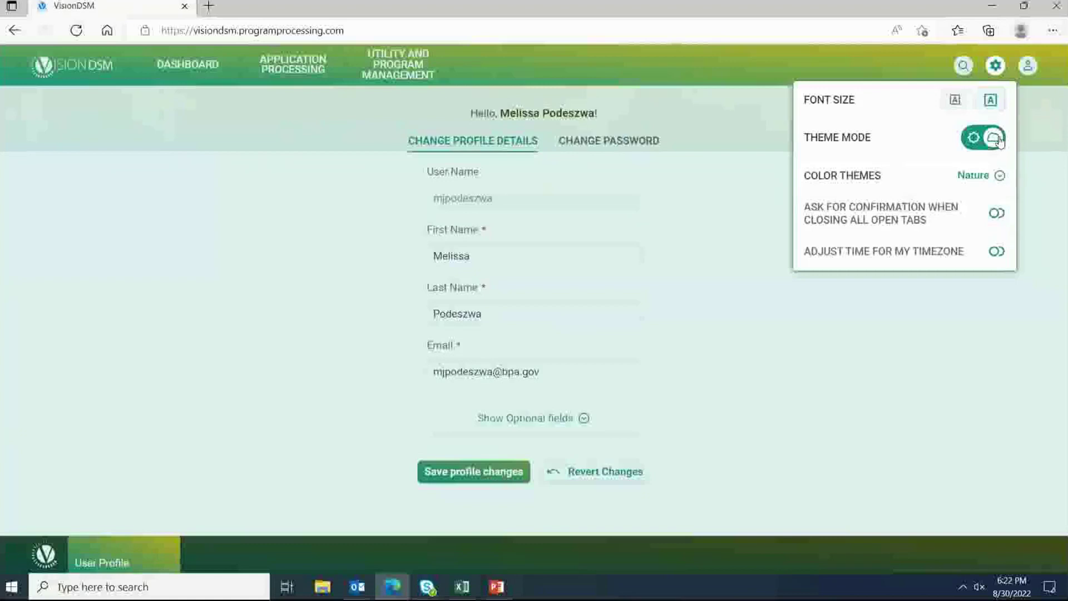
Step: Try the Default, Valentine and Violets colour themes, then apply Nature
click(999, 177)
click(861, 228)
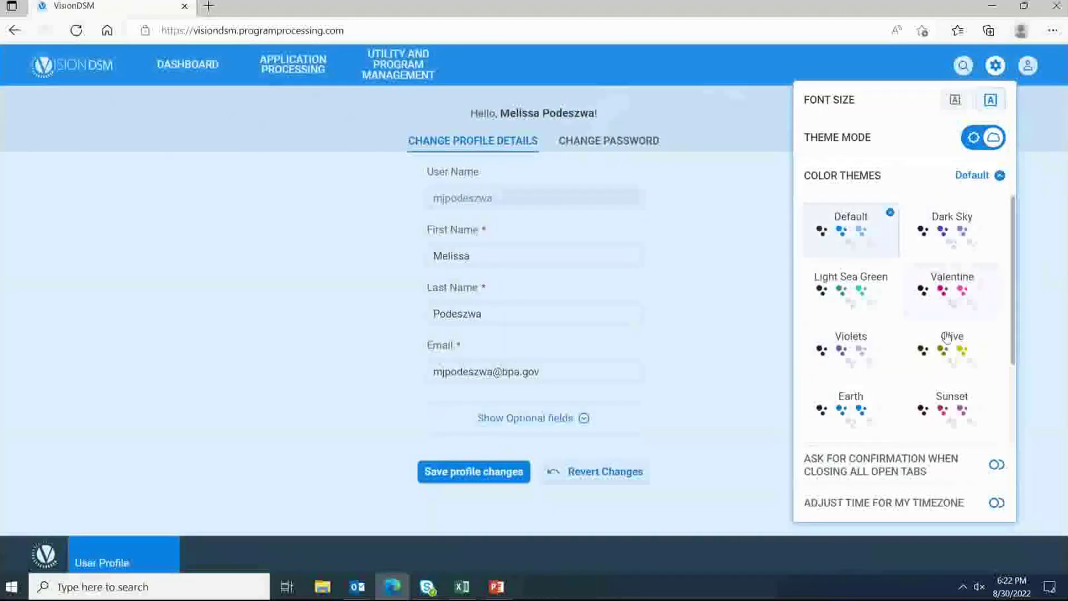
click(956, 295)
click(860, 354)
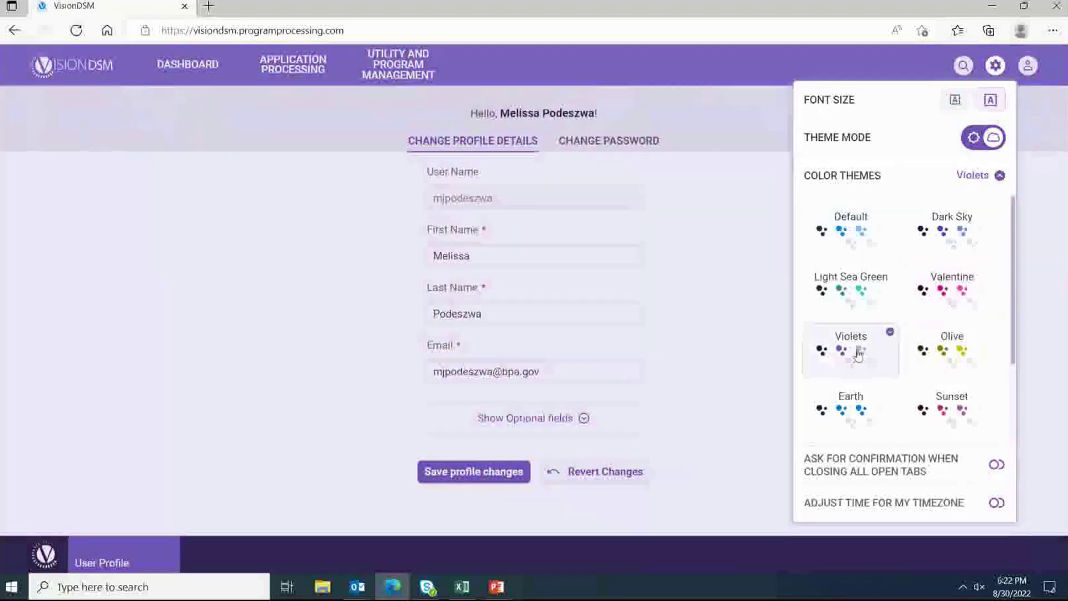
scroll(860, 354, down, 2)
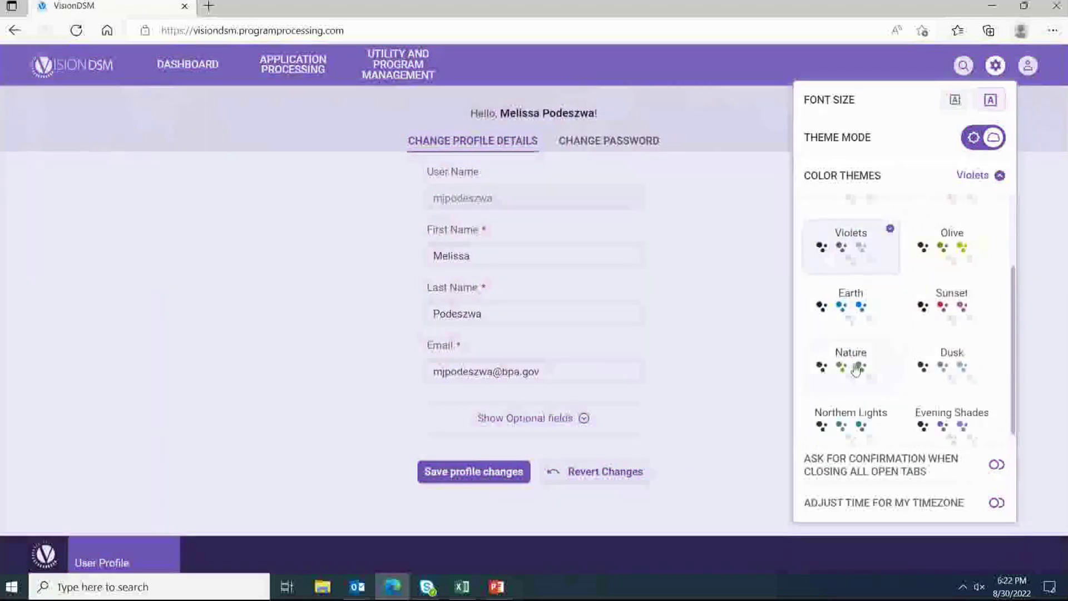
click(855, 368)
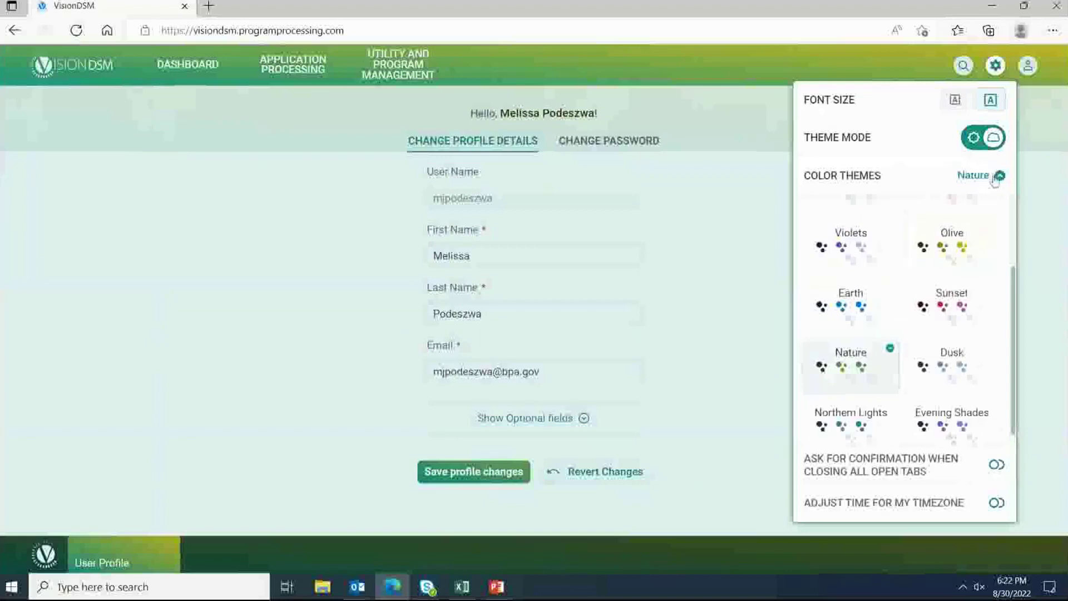
click(997, 177)
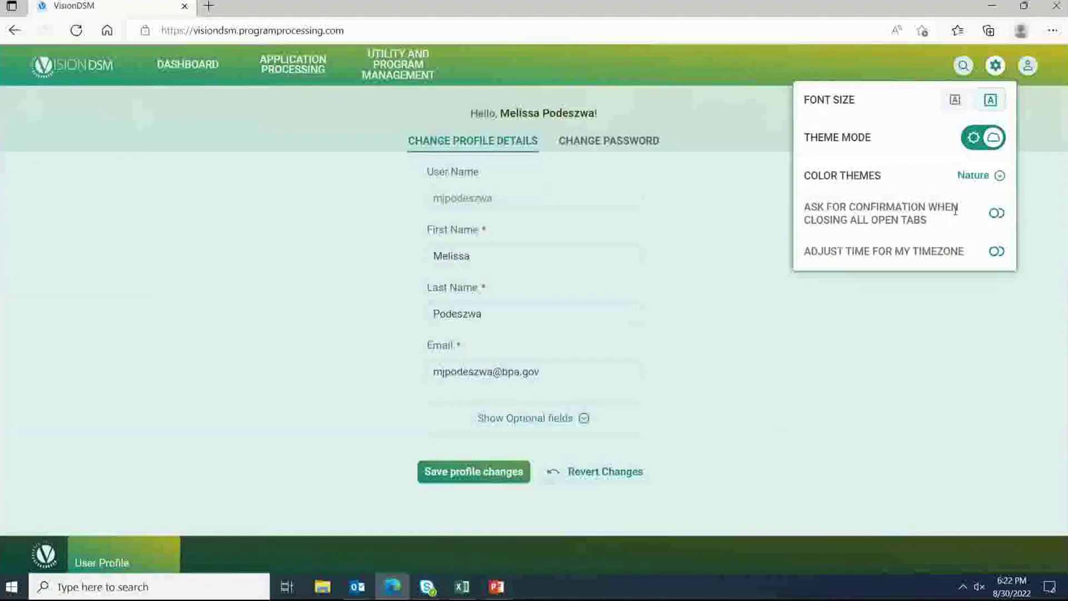
Step: Turn on Adjust Time for My Timezone, confirm with Yes, and return to the EEI Budget dashboard
click(997, 251)
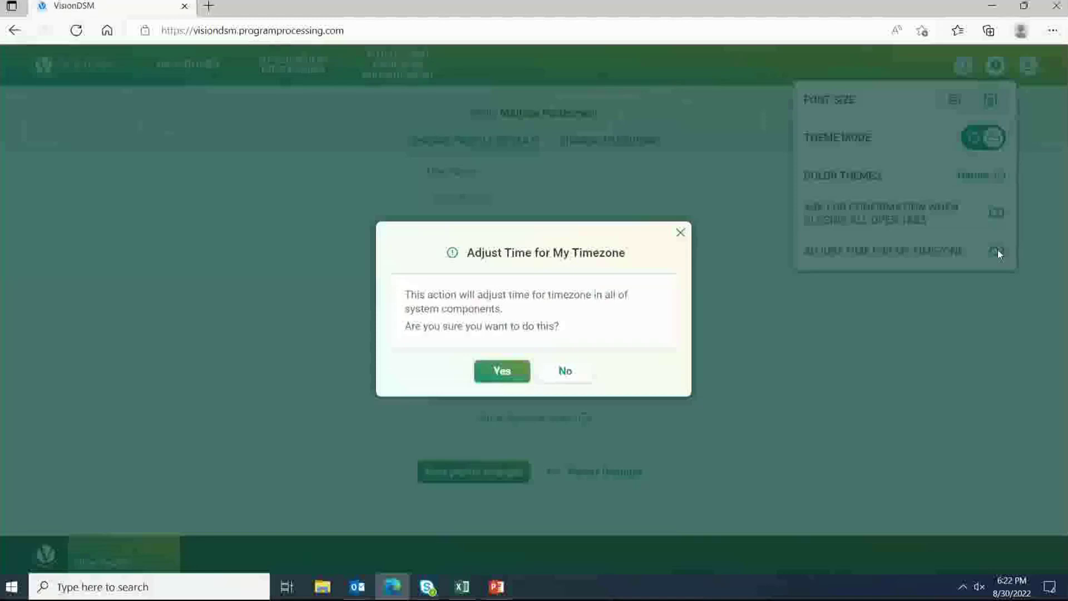
click(503, 372)
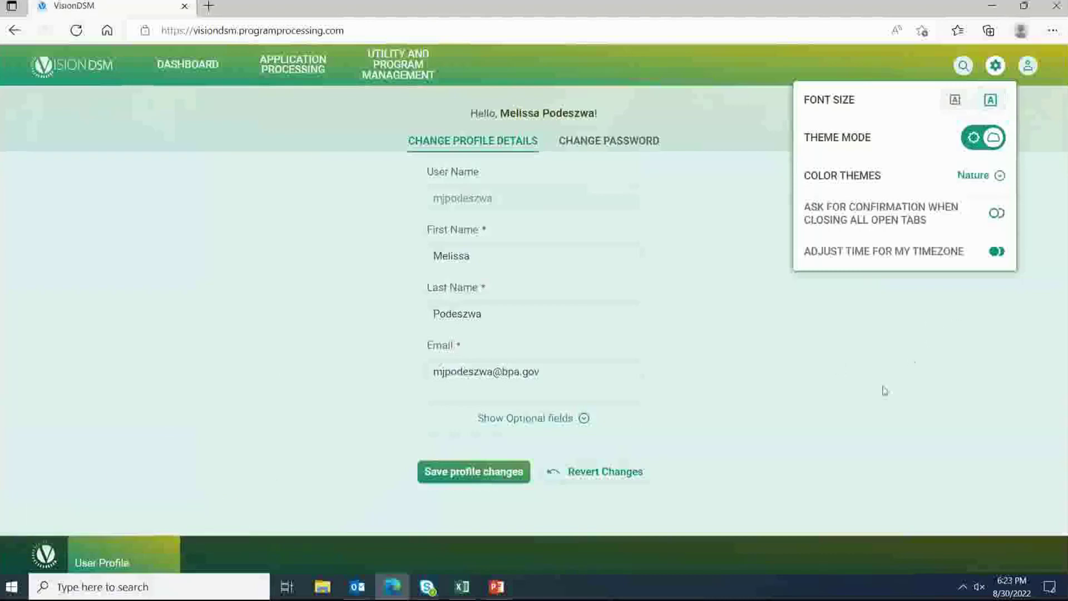
click(181, 65)
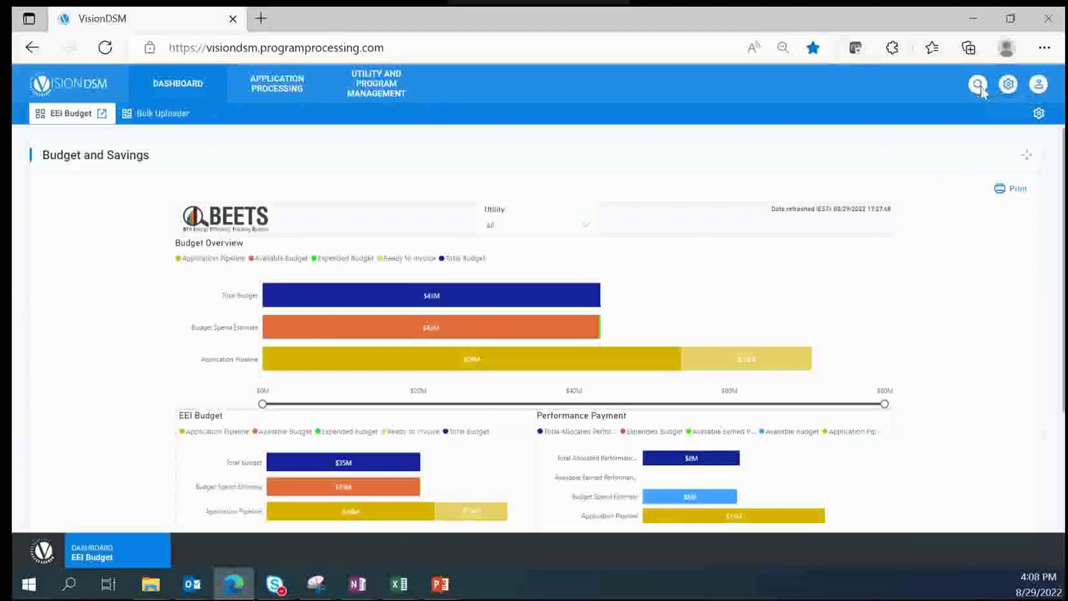
Step: Open global search and copy the project number from the returned-application email in Outlook
click(979, 86)
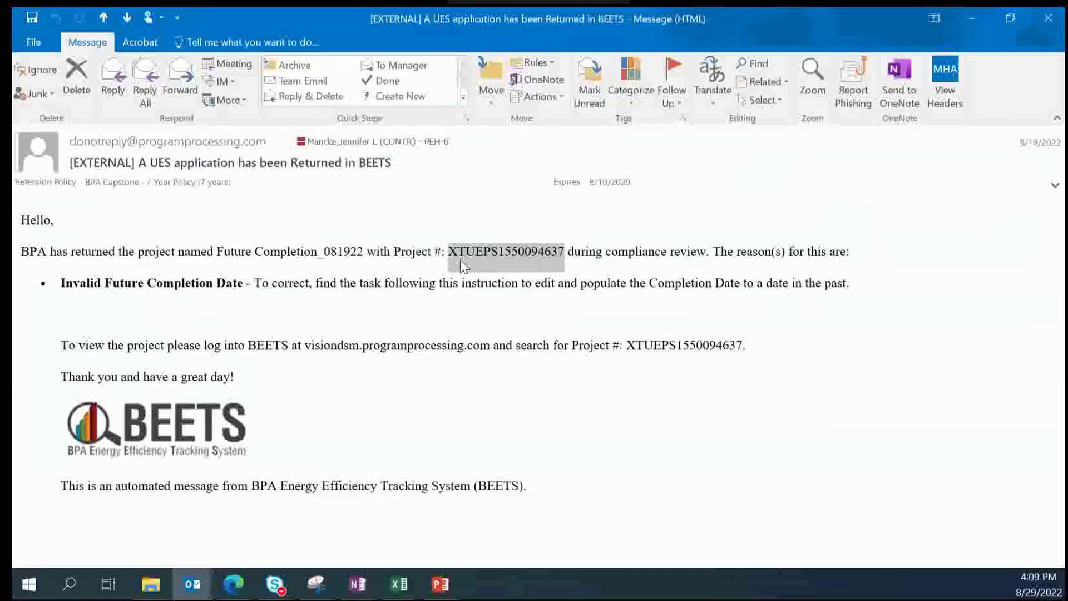
key(ctrl+c)
Step: Search Applications by Project Number with the pasted number and open Future Completion_081922
click(975, 25)
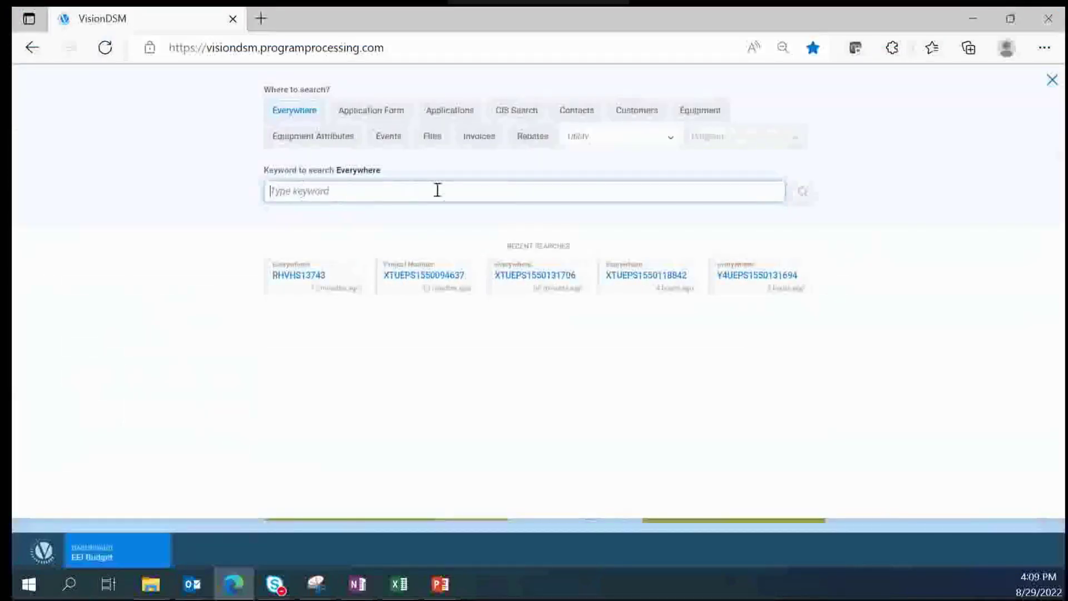
key(ctrl+v)
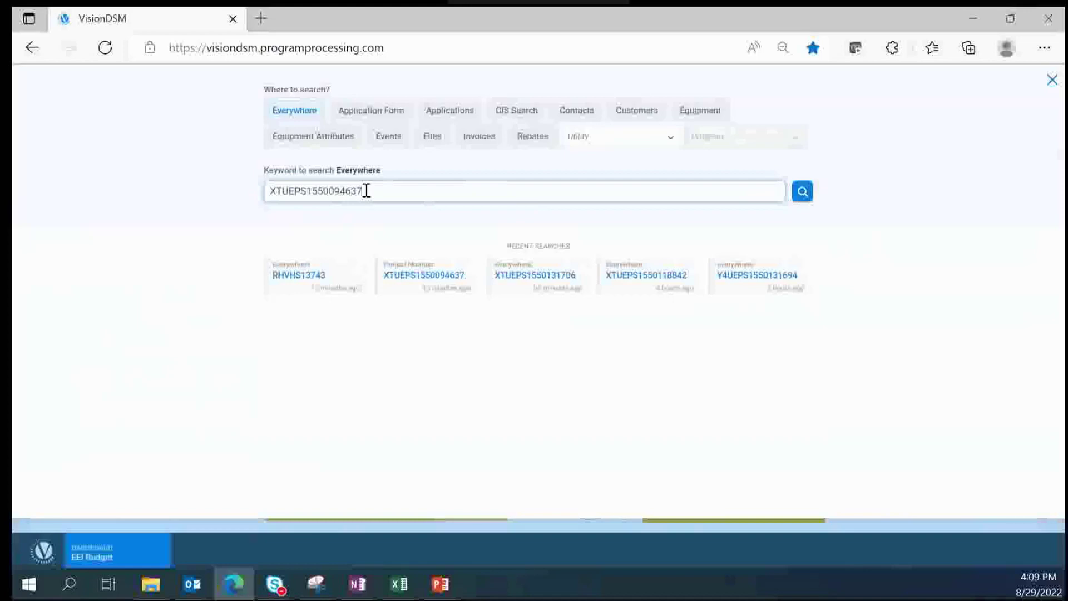
click(458, 119)
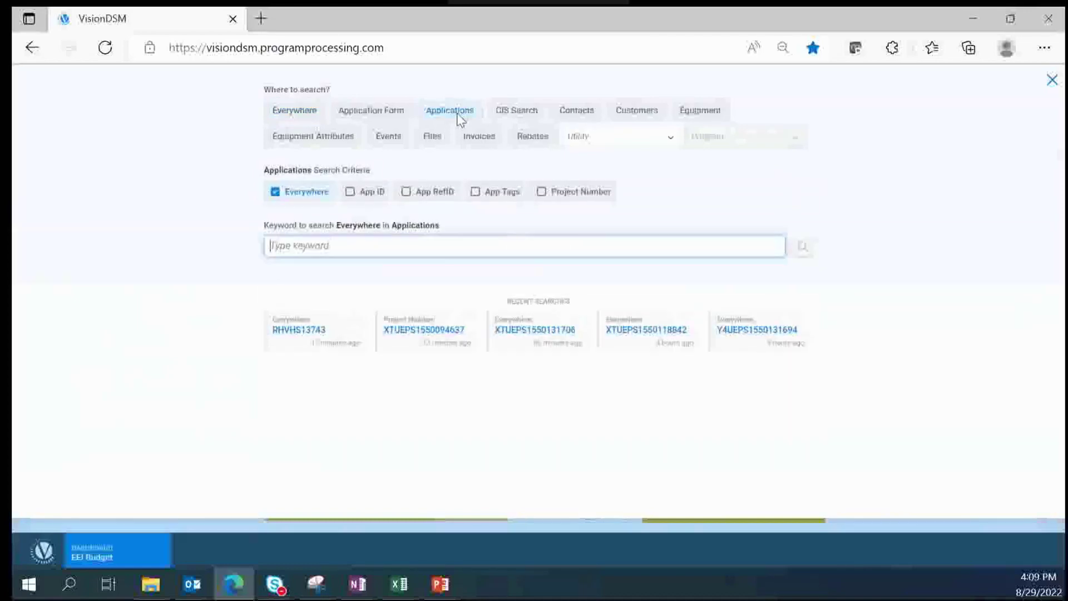
click(546, 196)
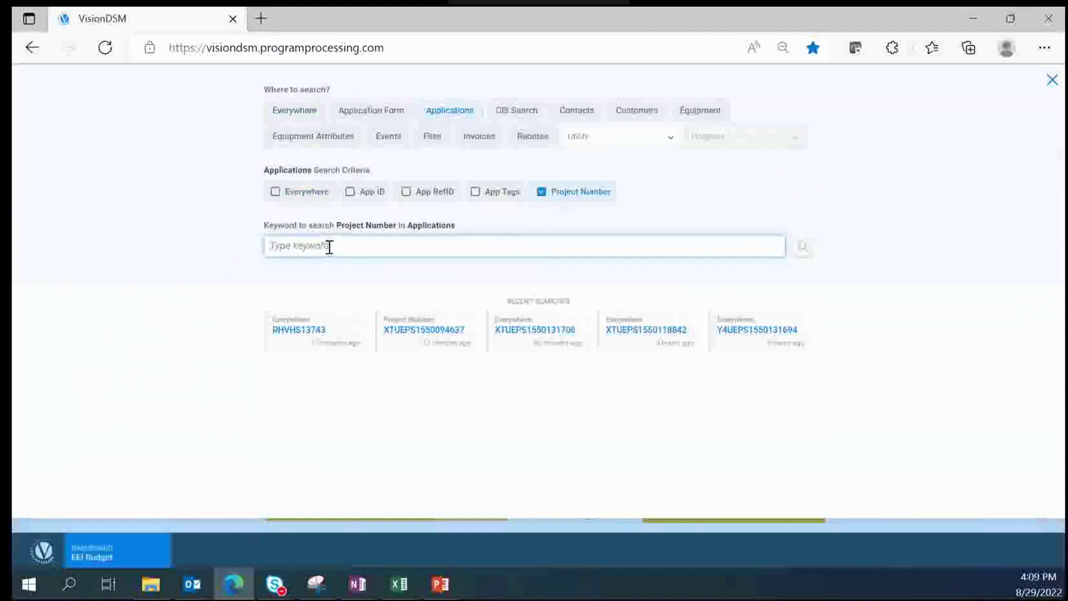
key(ctrl+v)
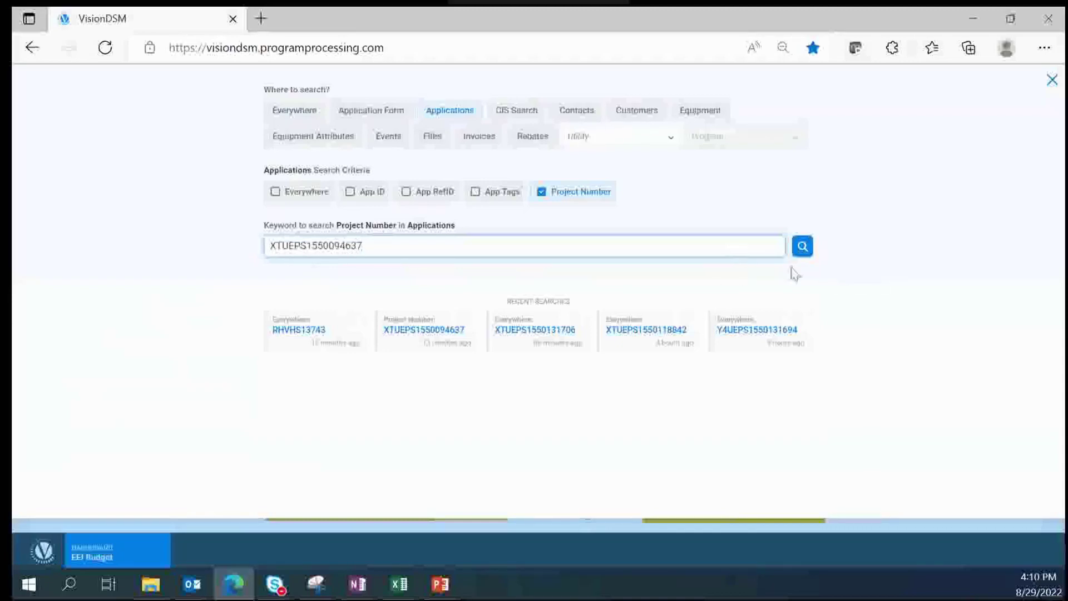
click(804, 251)
click(805, 252)
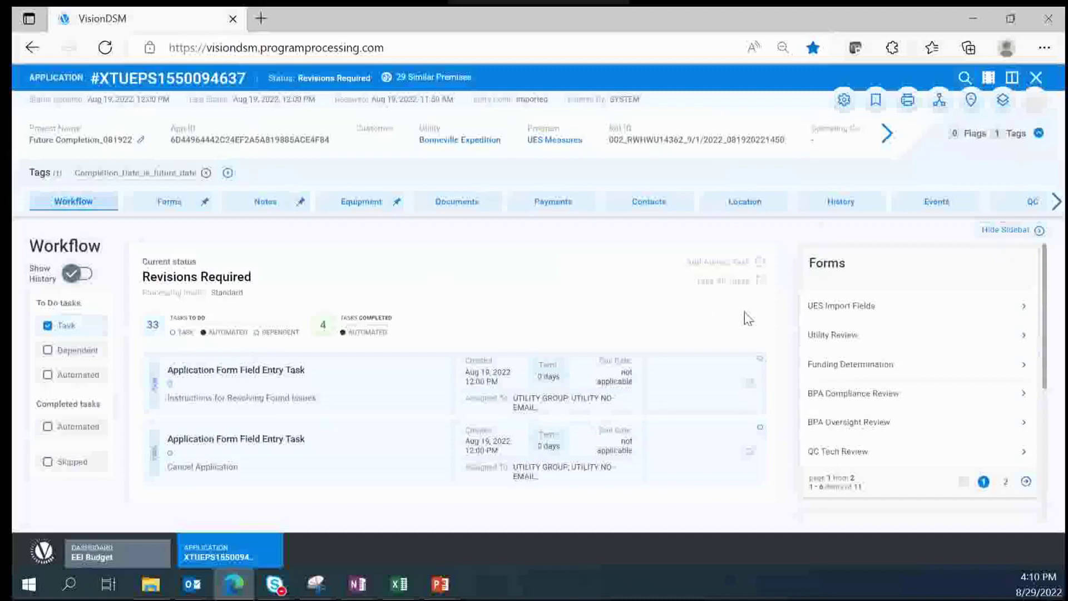
Step: Open the global search panel from the application header's magnifier icon
click(964, 80)
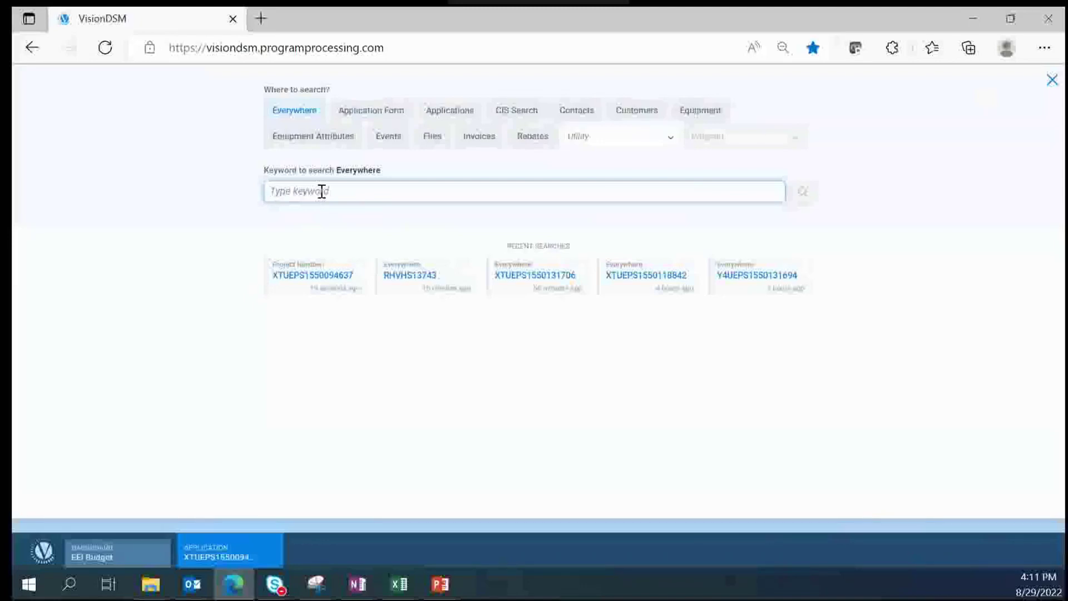
Step: Search Everywhere for the keyword 'Clauser Road'
text(Clauser)
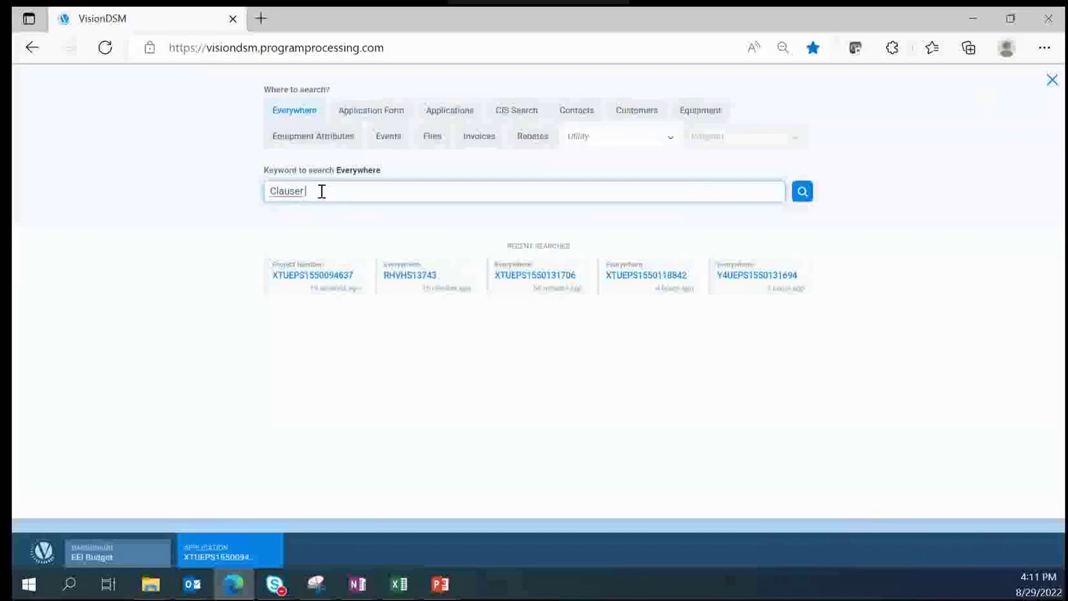
text( Road)
click(802, 197)
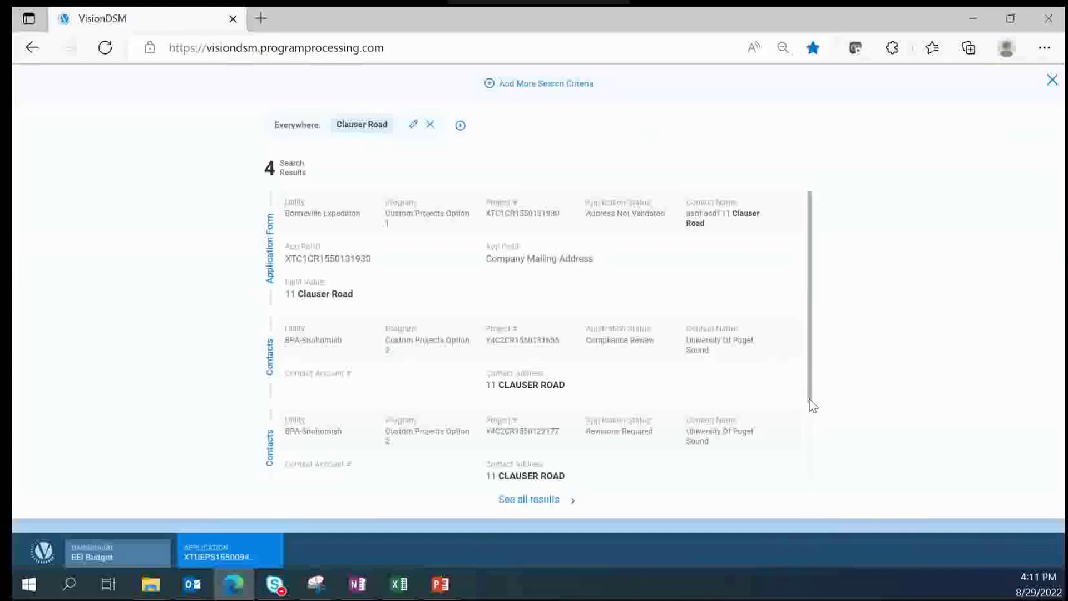
Step: Scroll the quick results, open 'See all results', and review all 4 Clauser Road matches
drag(809, 399, 830, 302)
drag(810, 395, 811, 489)
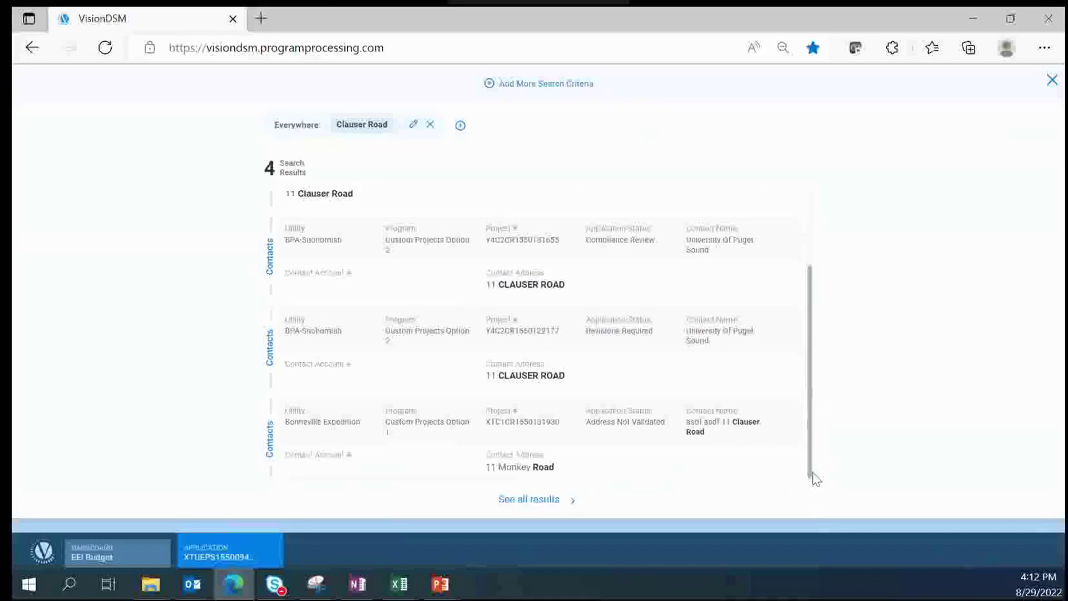
drag(815, 475, 812, 233)
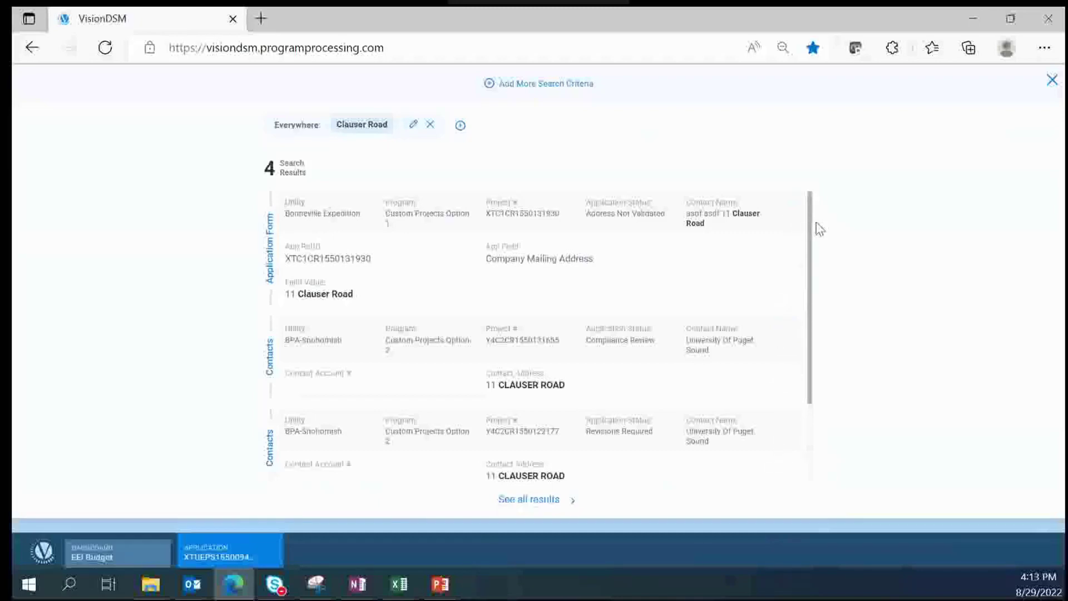
drag(811, 228, 812, 476)
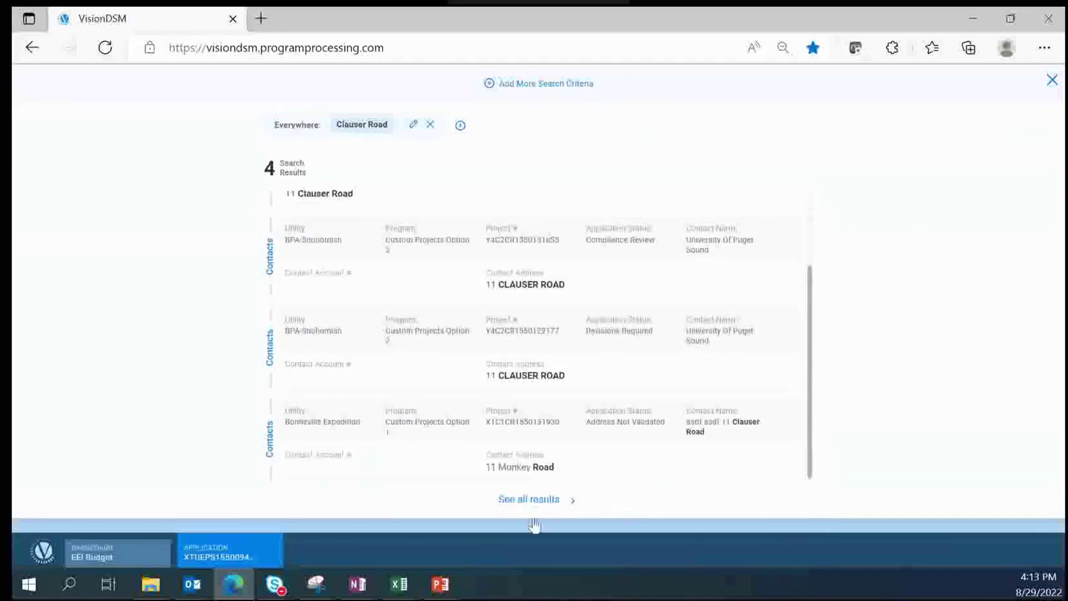
click(530, 499)
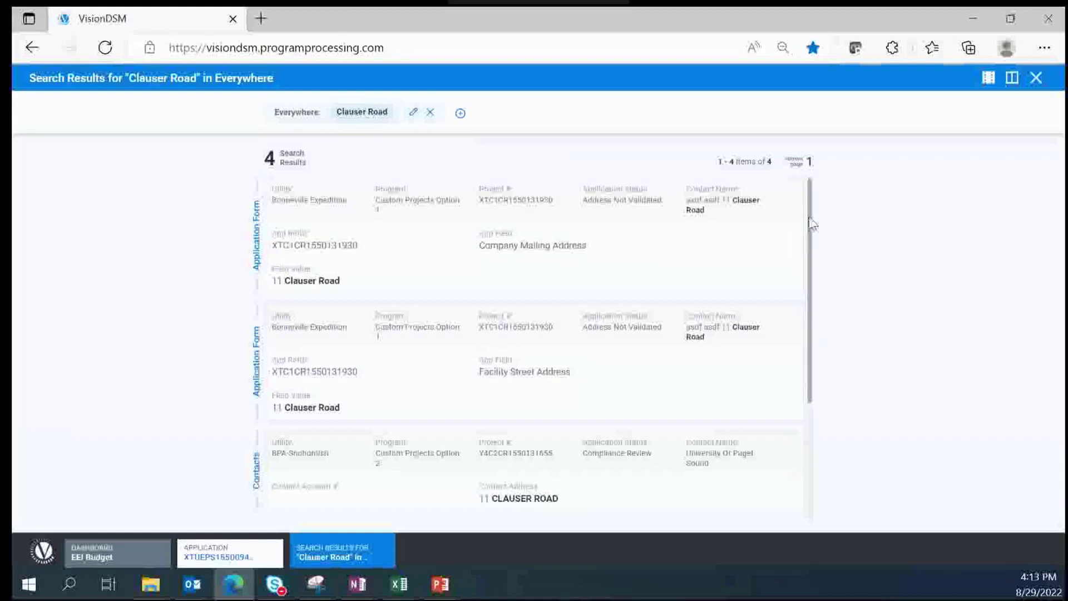
drag(812, 223, 811, 507)
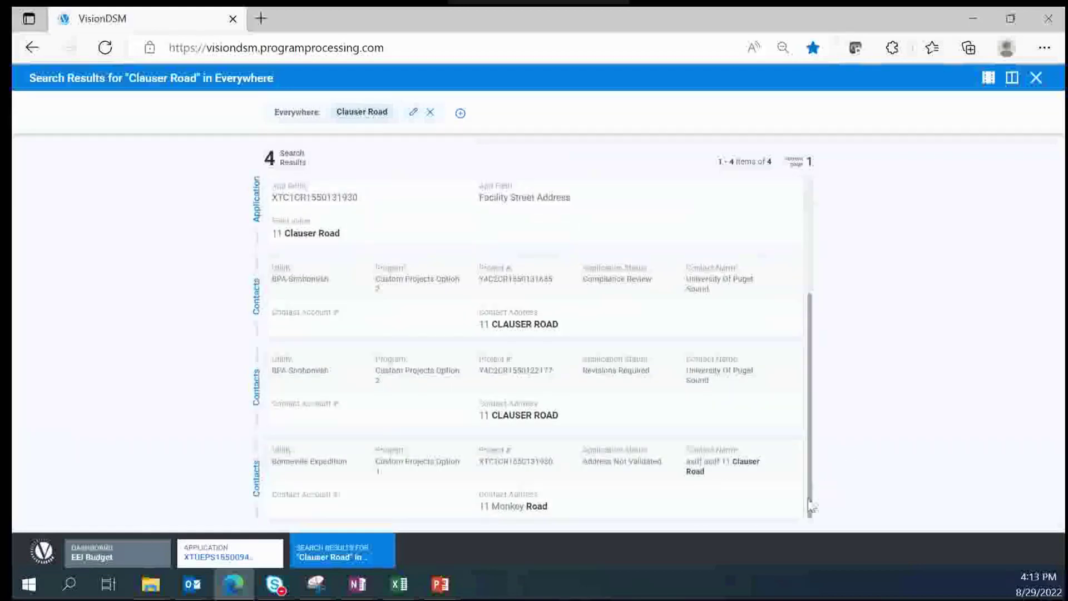
drag(808, 453, 806, 252)
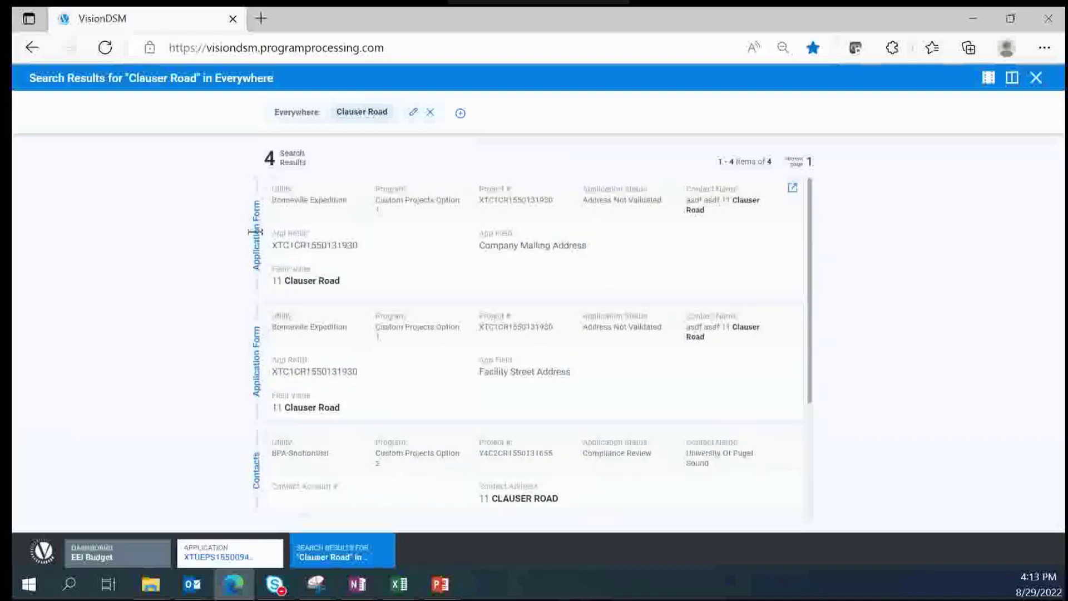
click(791, 192)
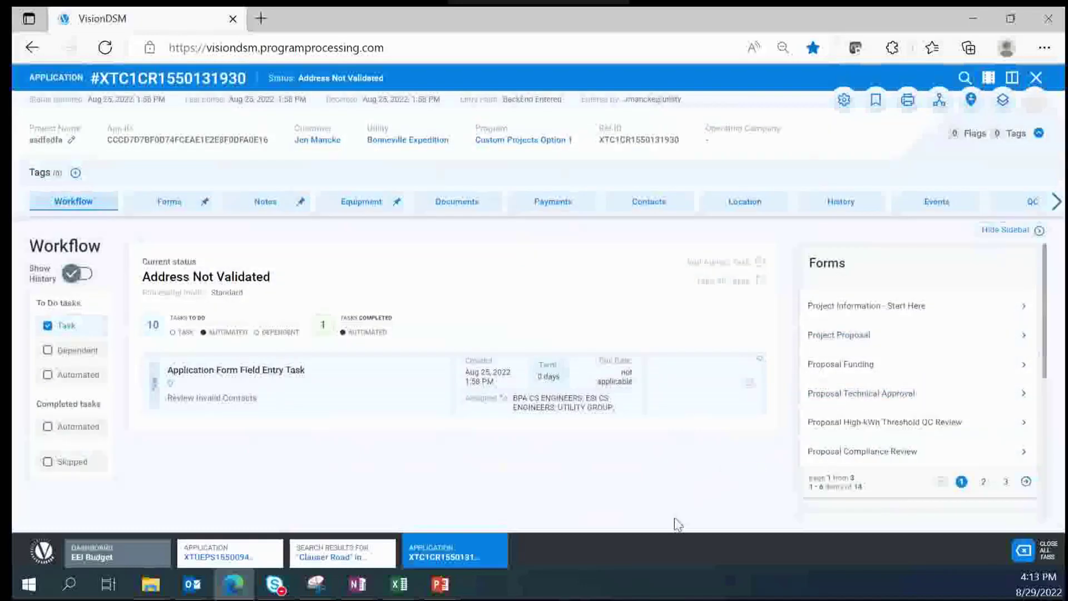
mouse_move(454, 565)
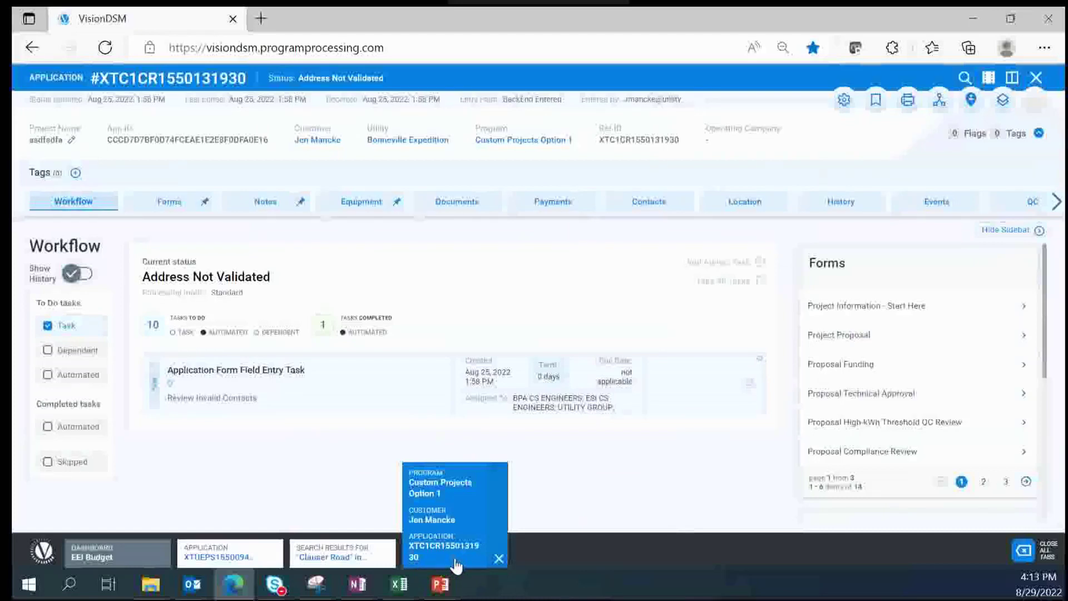
mouse_move(308, 564)
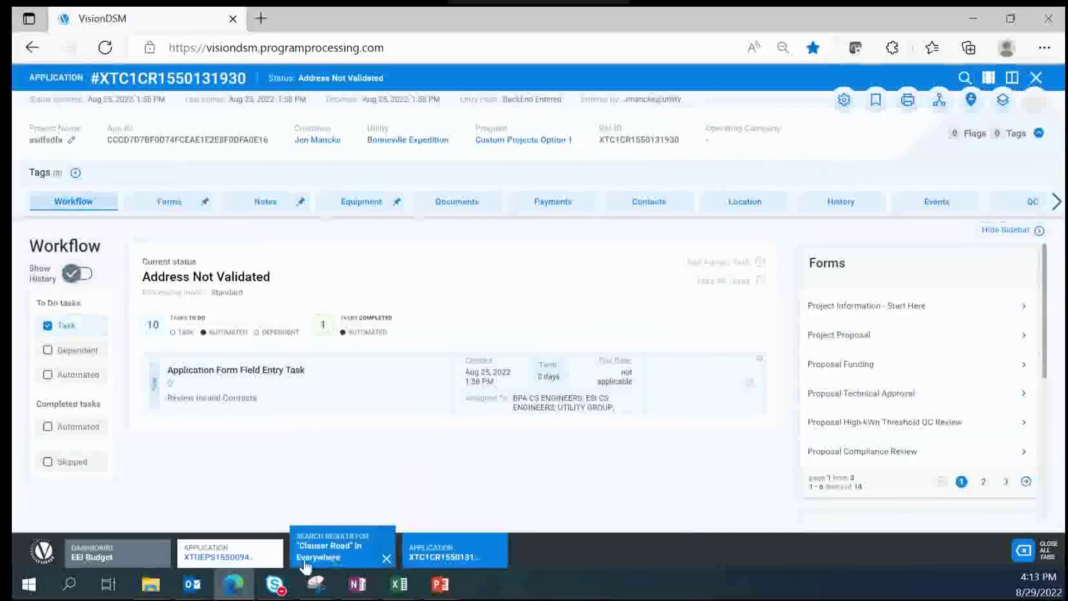
click(340, 565)
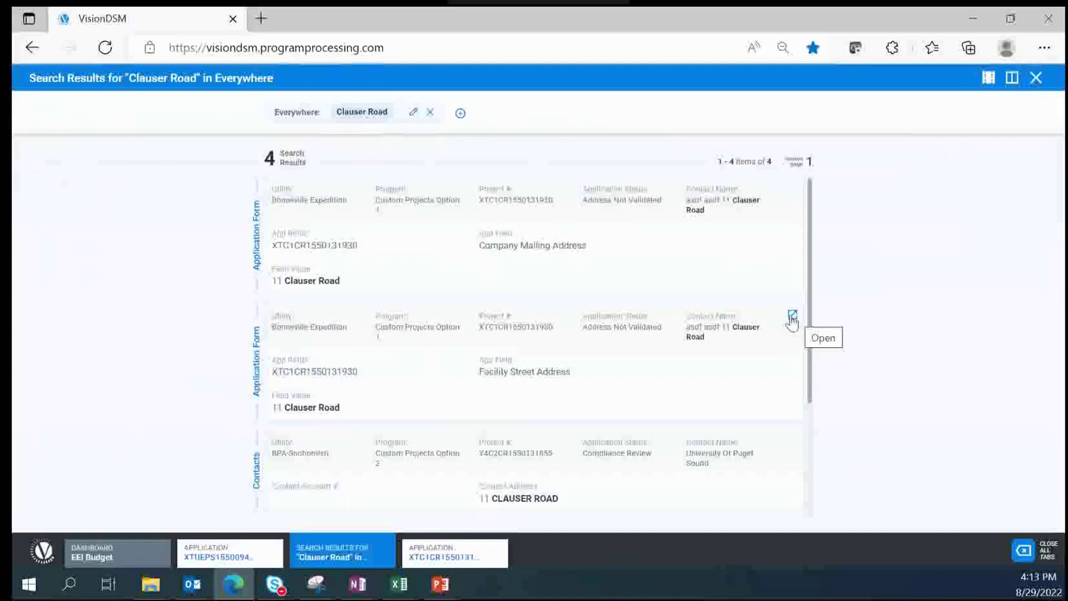
Step: Open its workflow page and switch among the application tabs, ending on the Clauser Road results
click(792, 317)
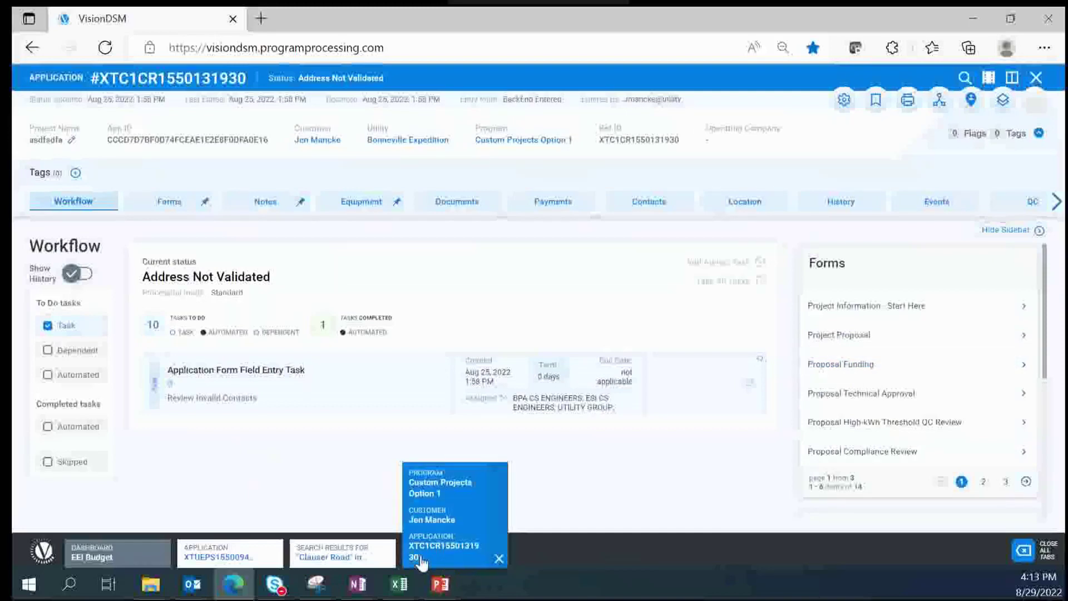
click(331, 566)
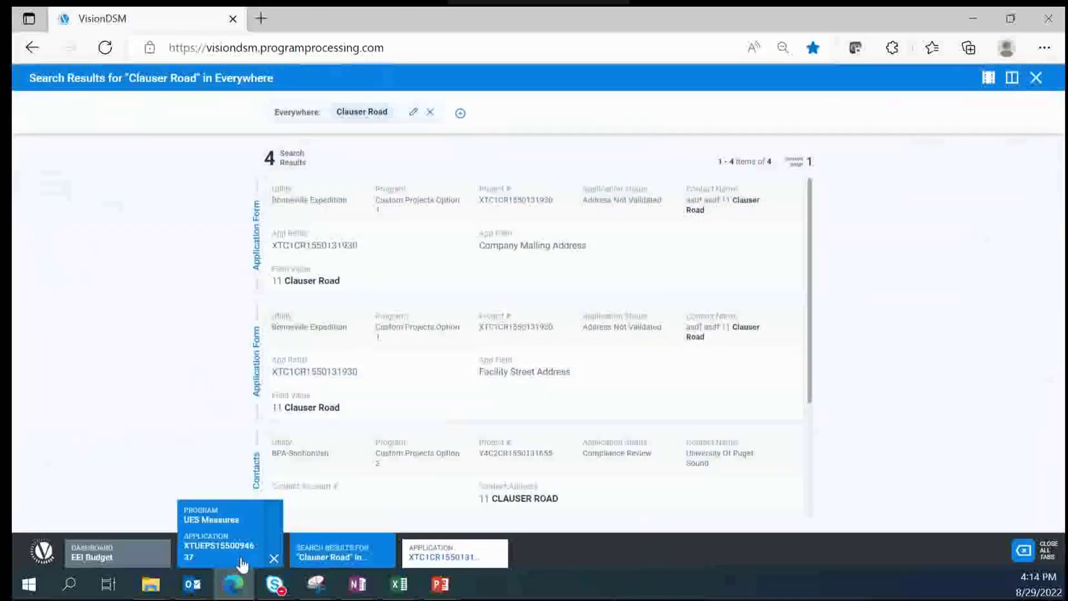
click(265, 564)
click(346, 567)
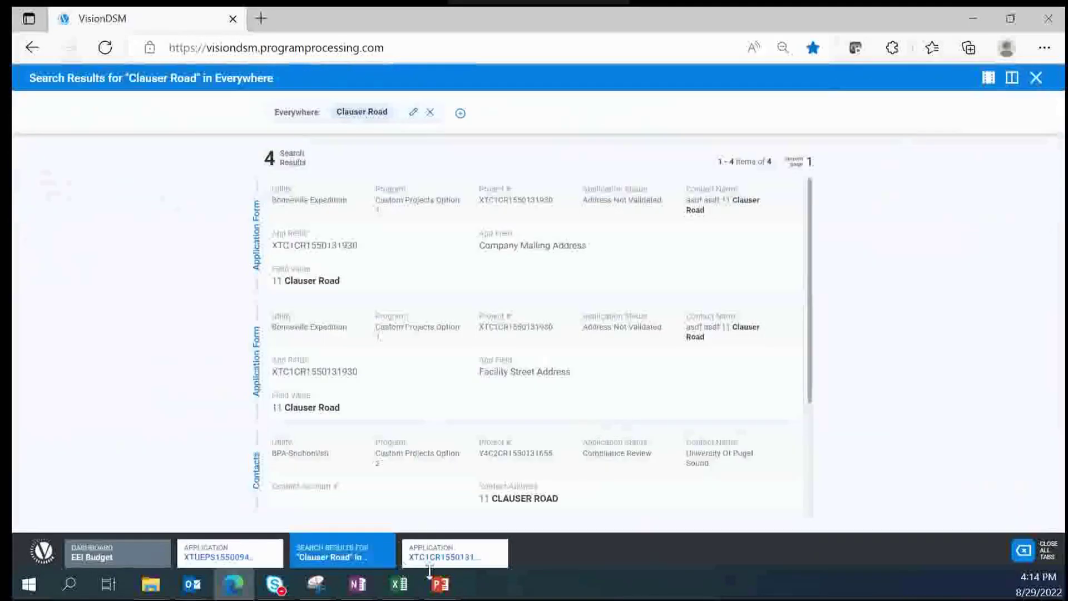
click(441, 568)
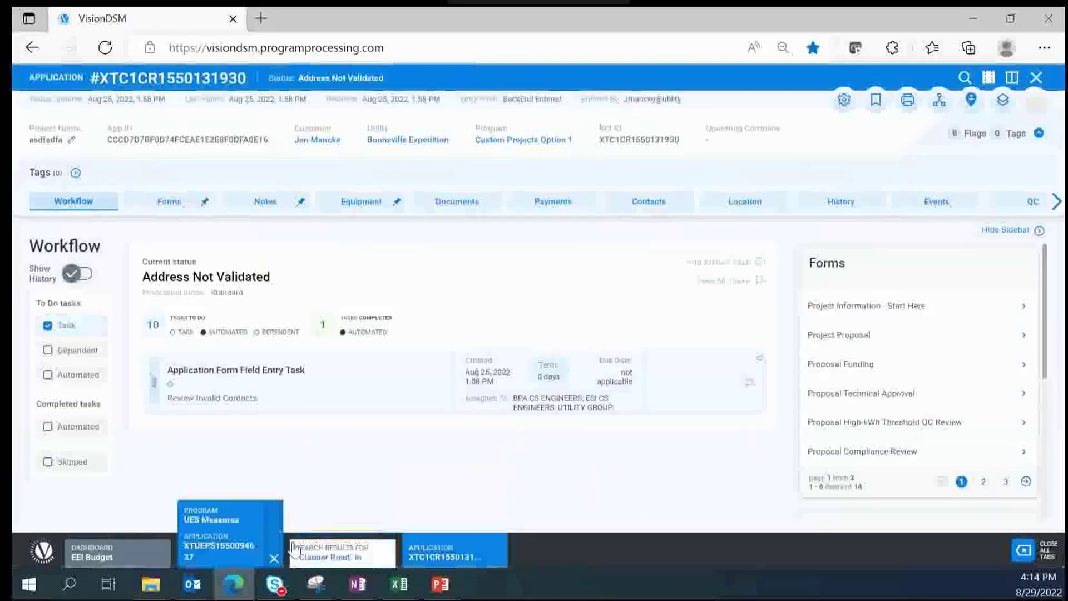
click(331, 553)
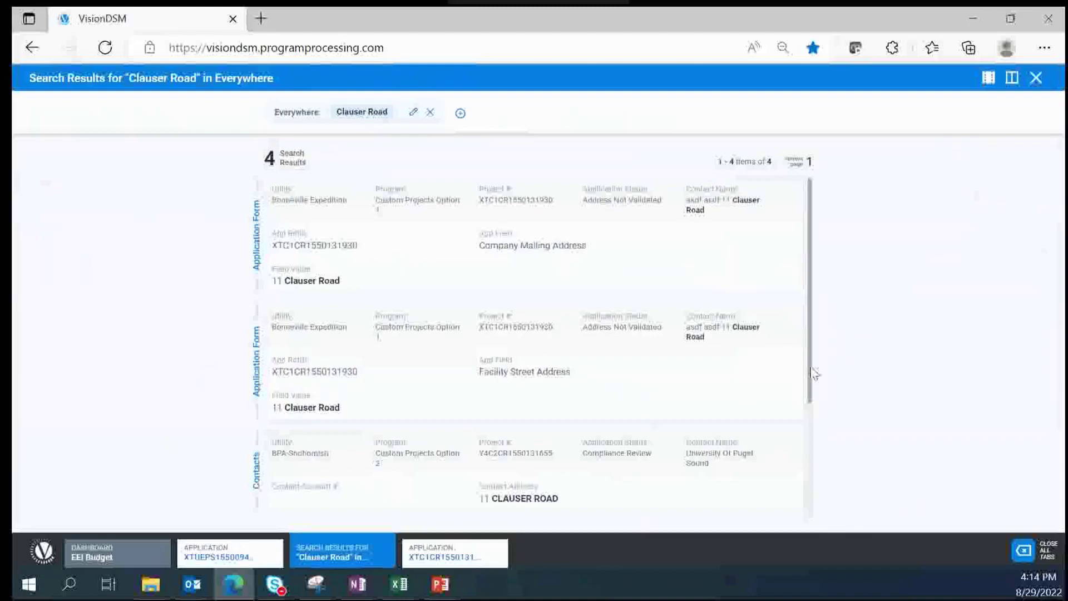
Step: Clear the Clauser Road keyword and filter search to utility Bonneville Expedition, program Custom Projects Option 1
click(429, 113)
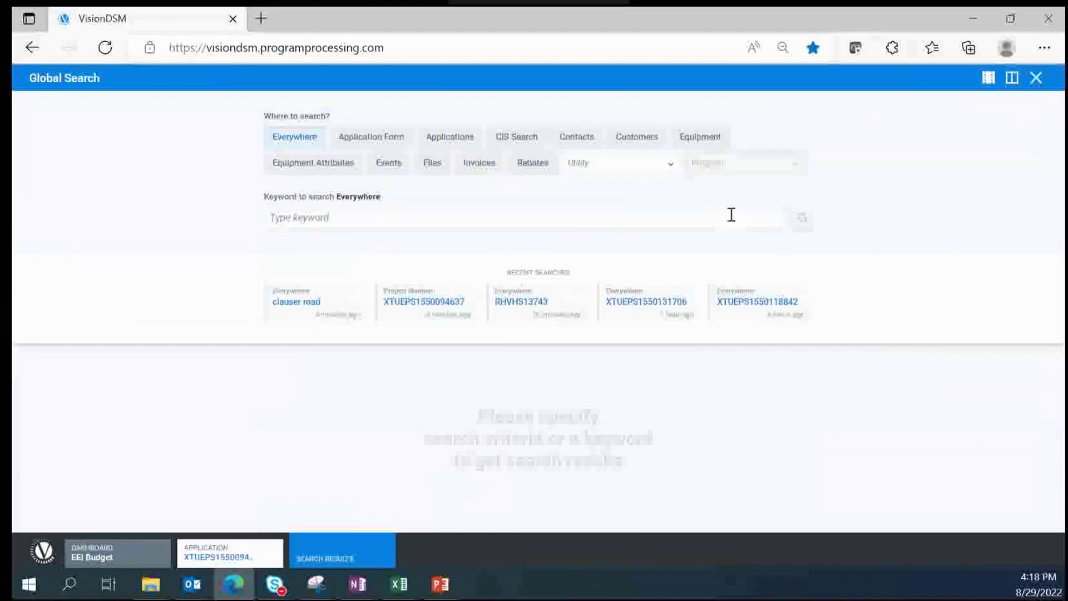
click(671, 166)
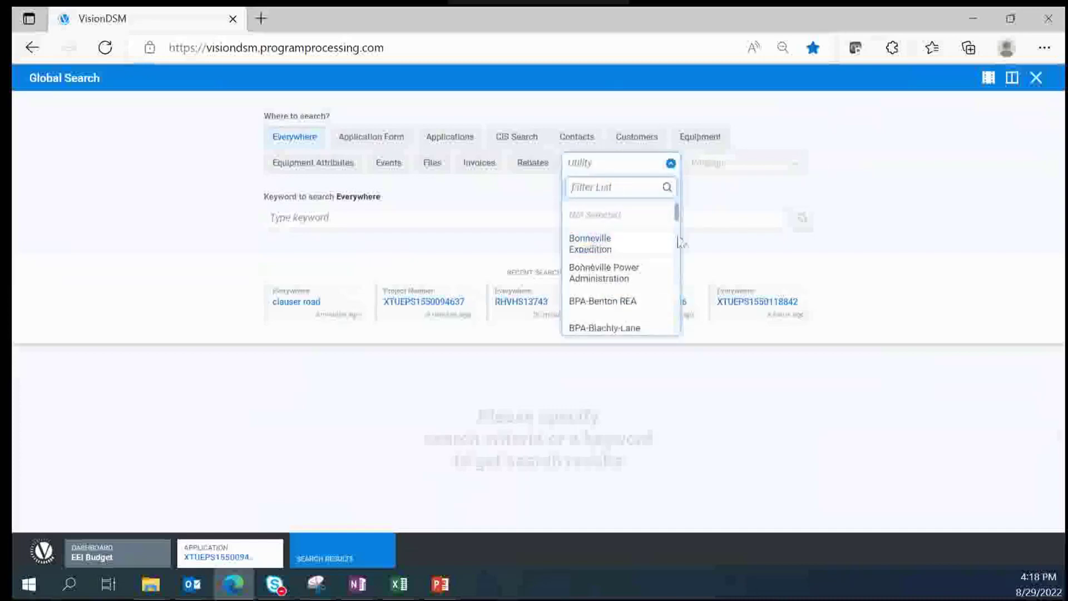
mouse_move(678, 218)
mouse_down()
mouse_move(675, 336)
mouse_move(683, 198)
mouse_up()
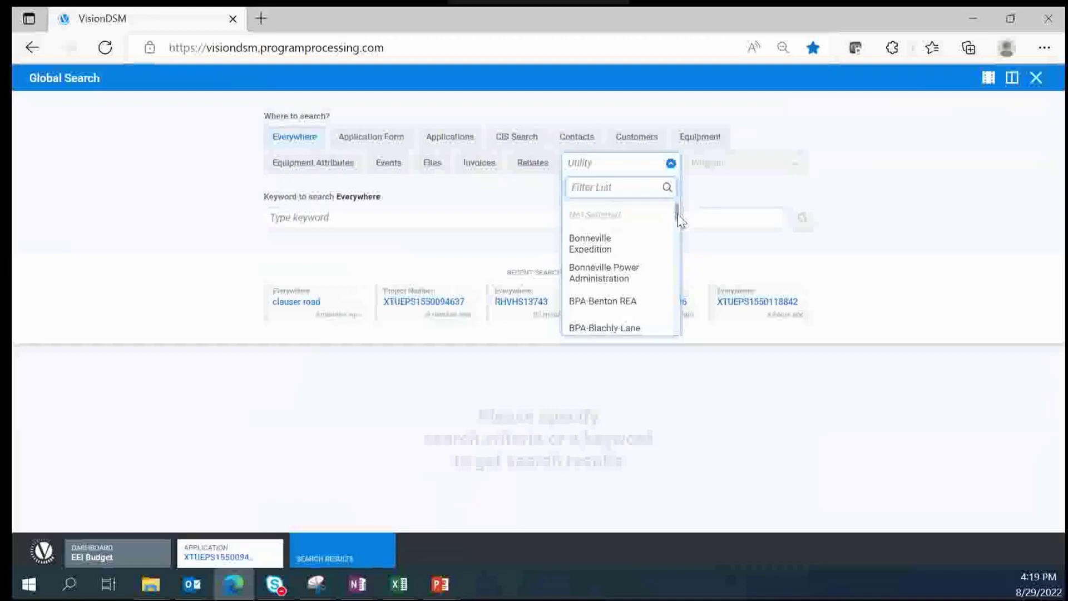
click(596, 257)
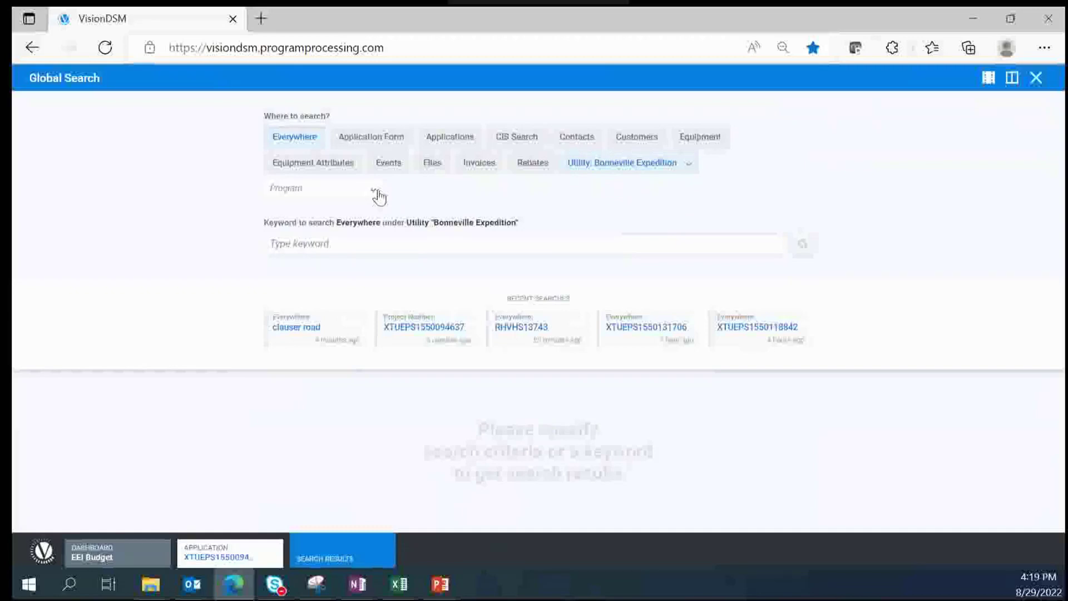
click(376, 193)
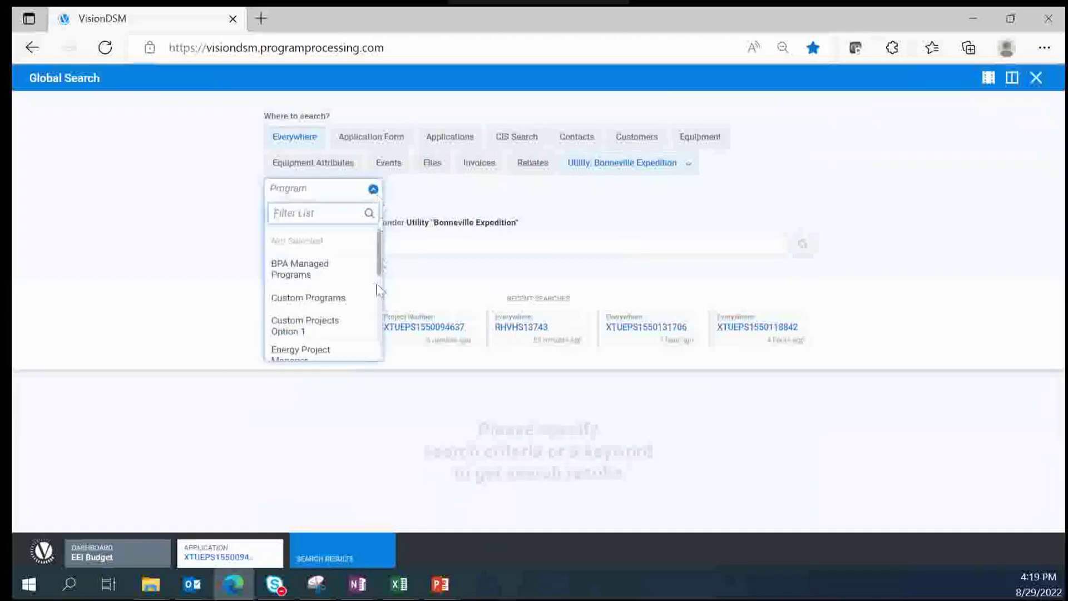
click(331, 338)
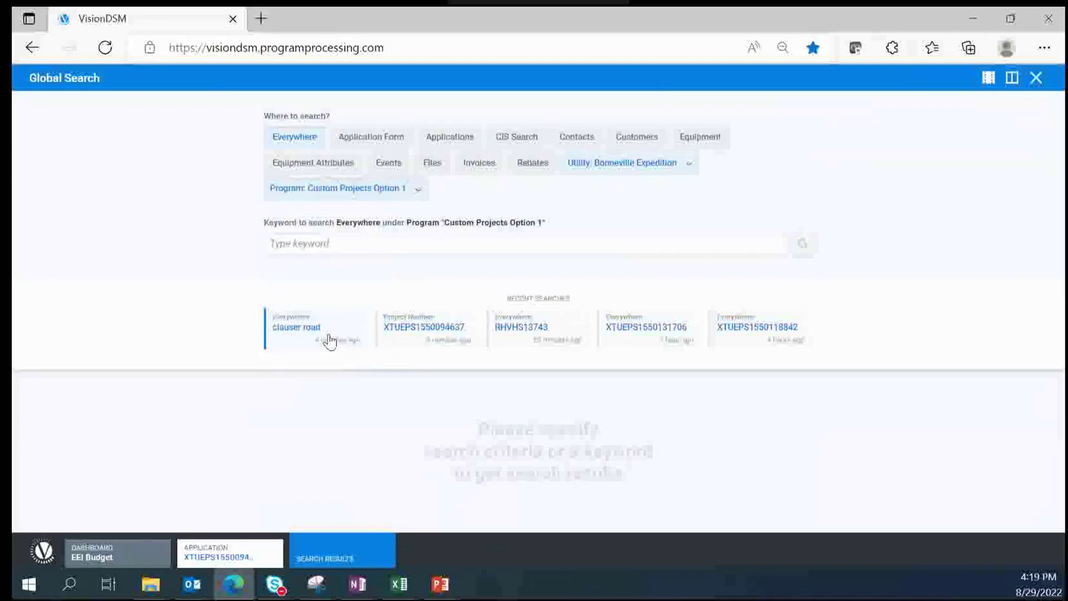
Step: Search 'Clauser Road' in Custom Projects Option 1, review the 2 results, then remove the keyword
click(700, 243)
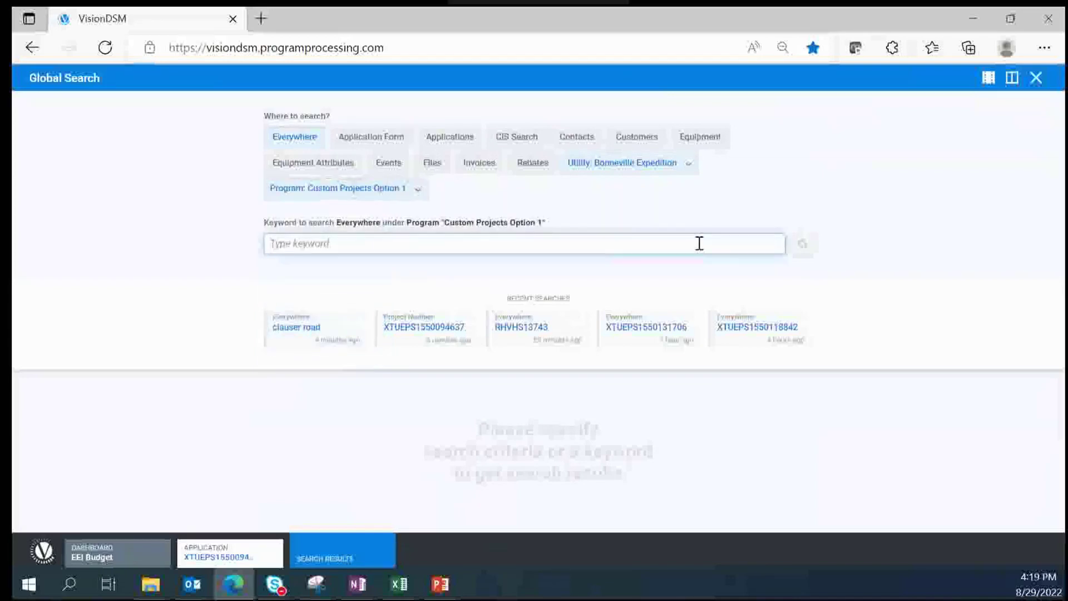
text(Cla)
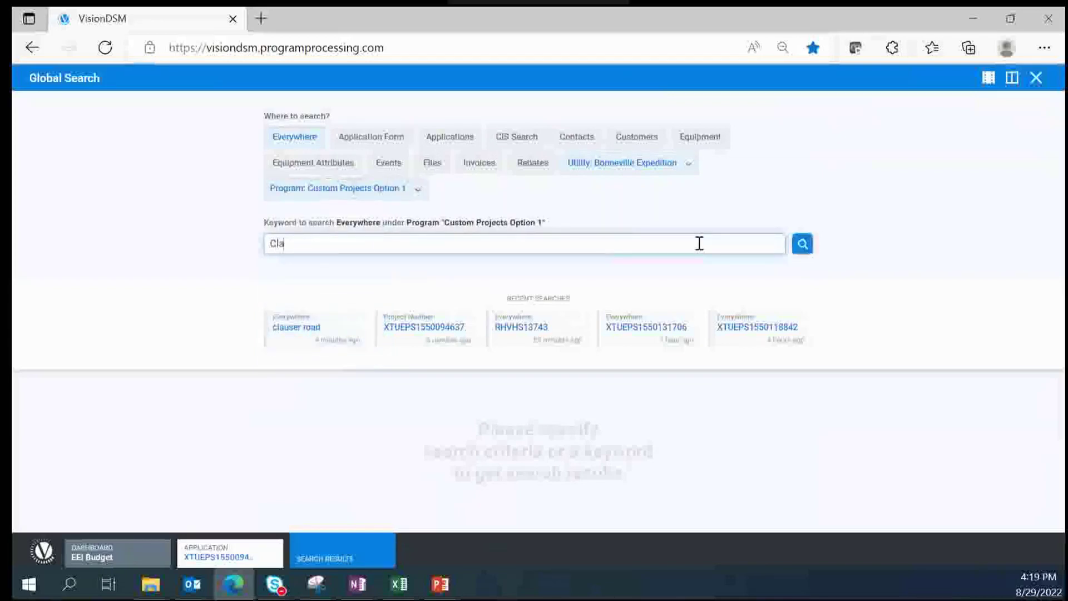
text(user Road)
key(Return)
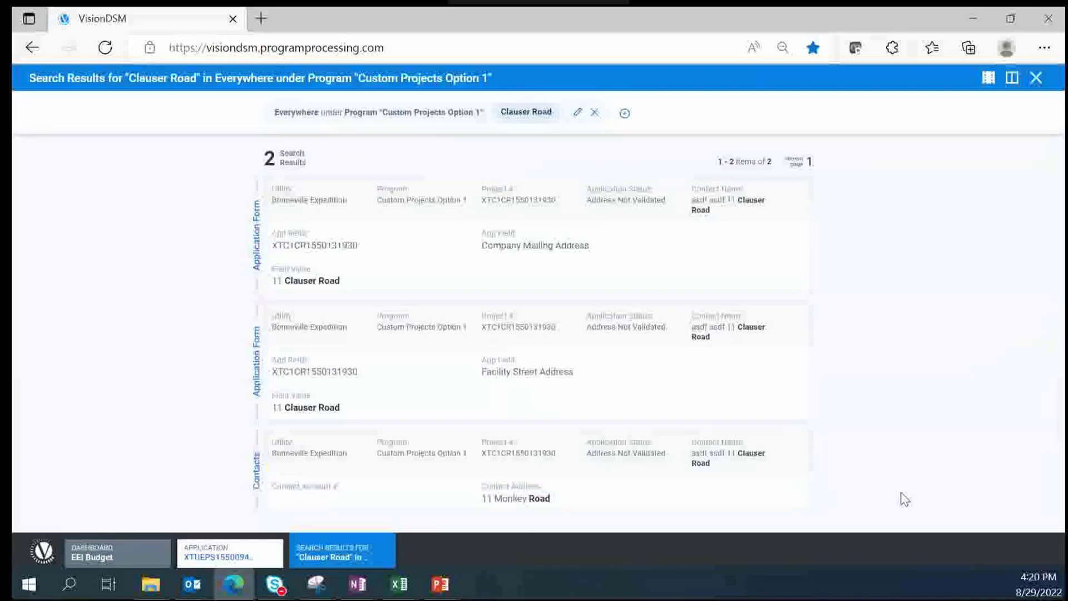
click(595, 116)
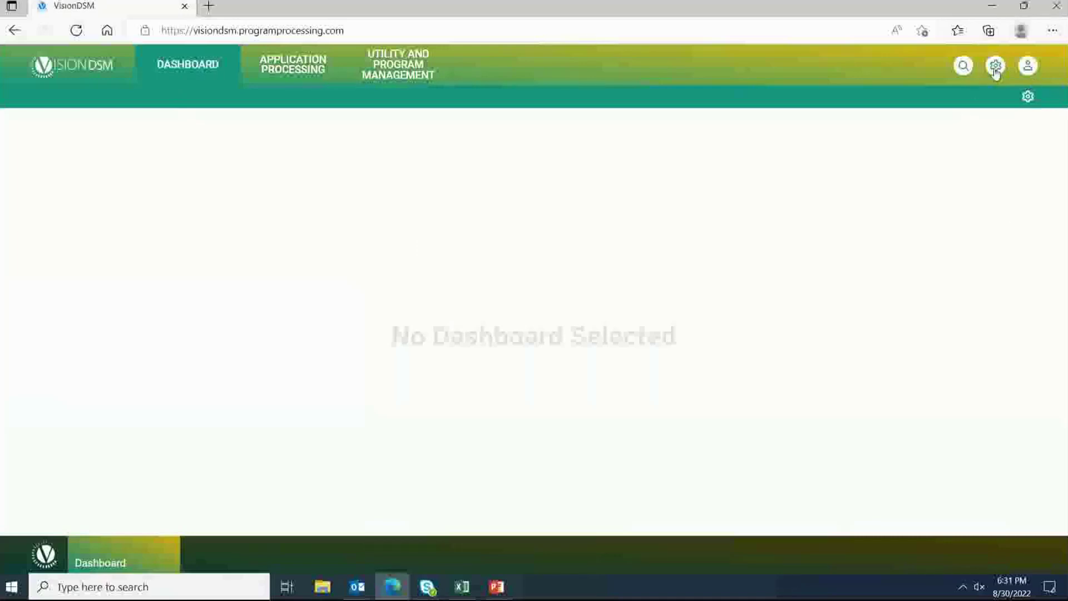
Step: Add a new dashboard and replace its default name My Dashboard with 'Main Dashboard'
click(1028, 98)
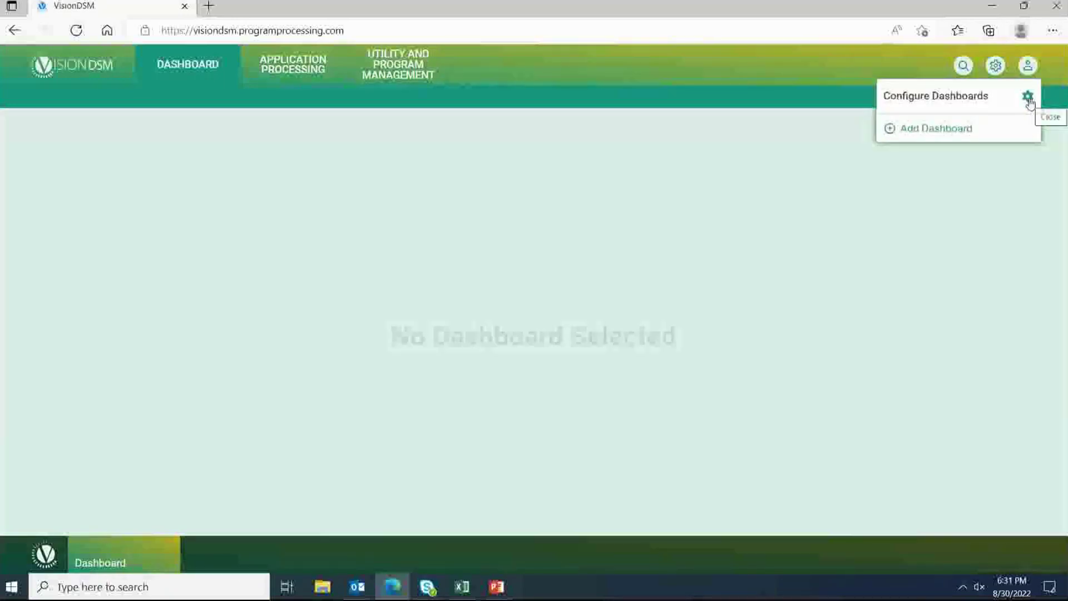
click(912, 130)
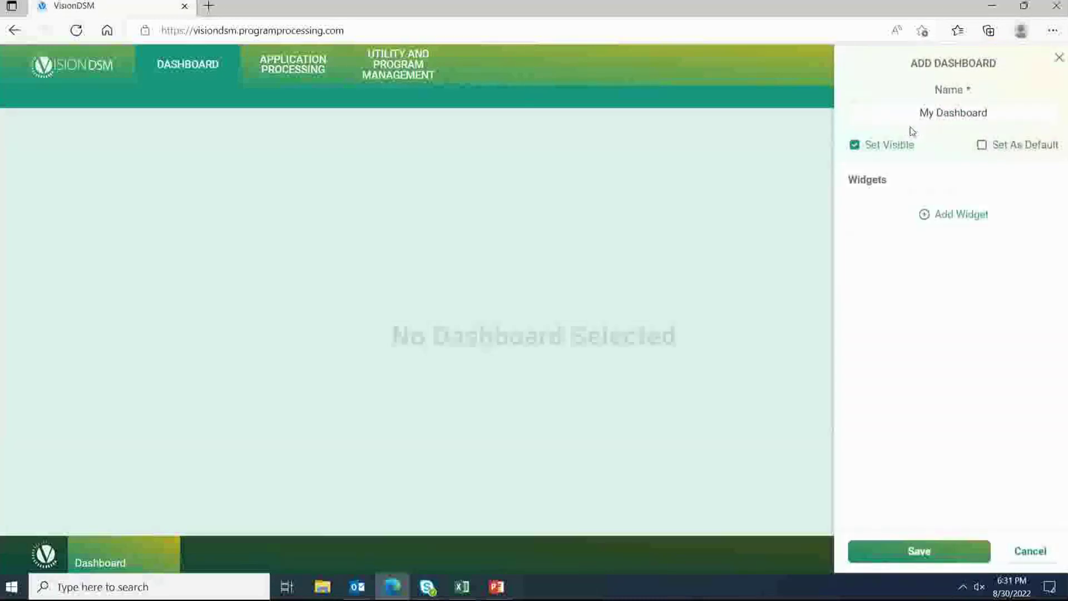
drag(919, 113, 995, 118)
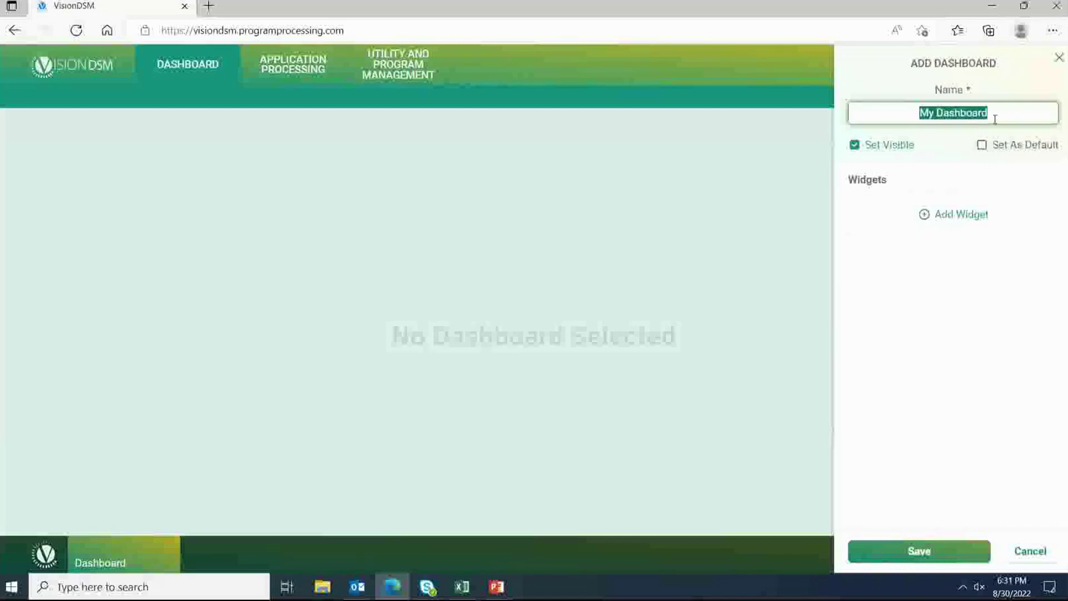
text(Main )
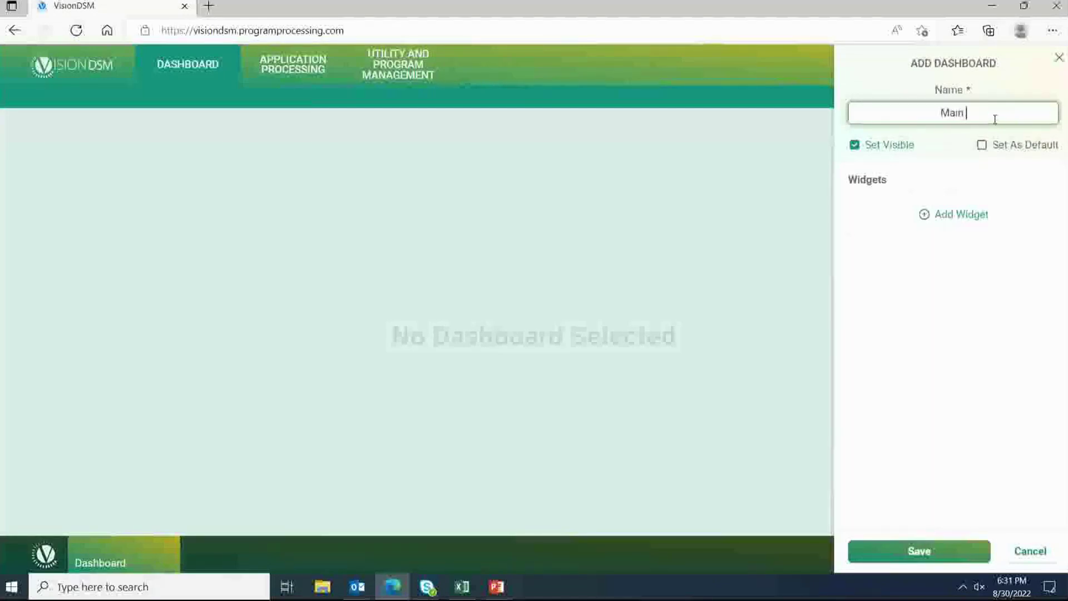
text(Dasho)
text(oard)
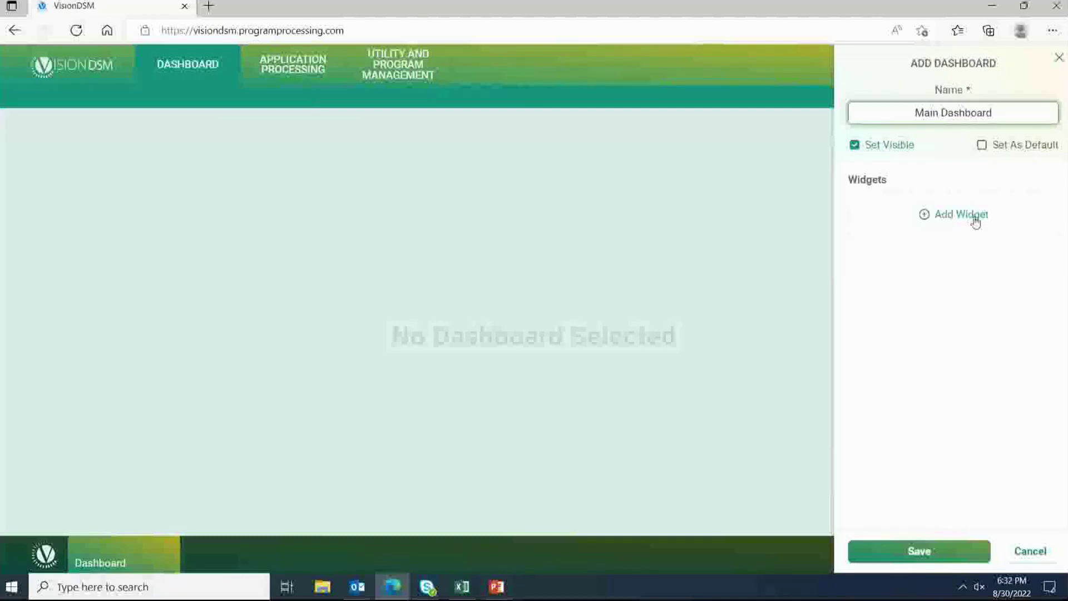
Step: Add a PowerBI Report widget titled 'Main Dashboard' to the new dashboard
click(975, 220)
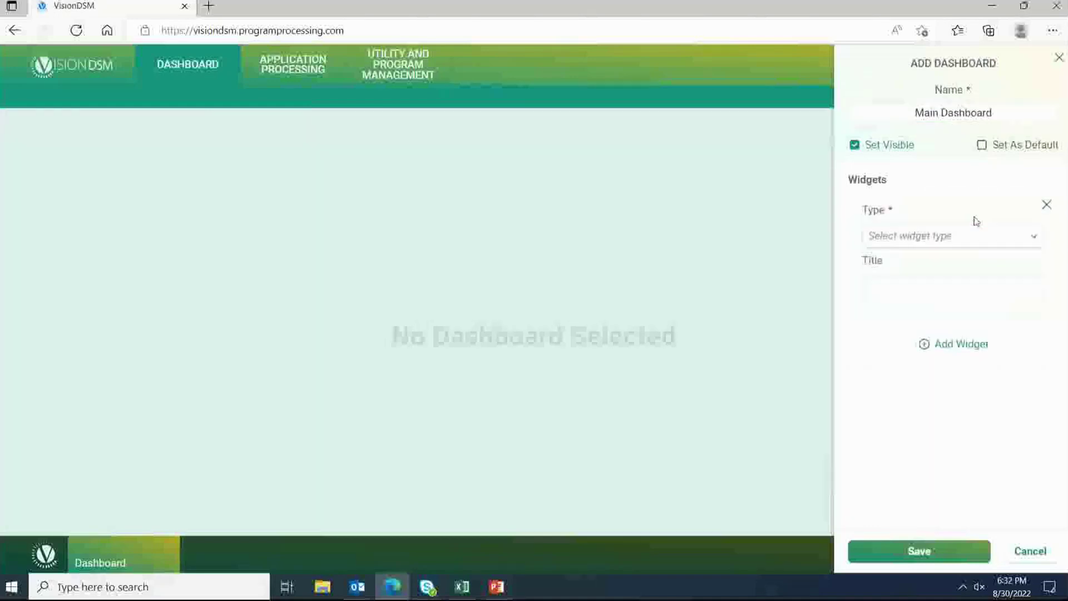
click(1035, 239)
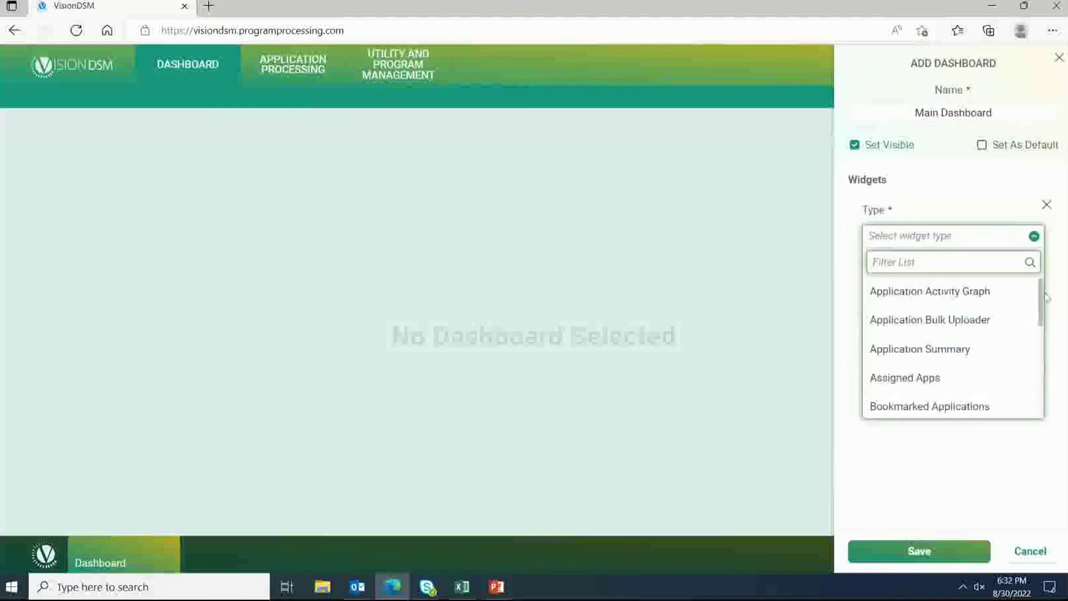
drag(1041, 295, 1009, 381)
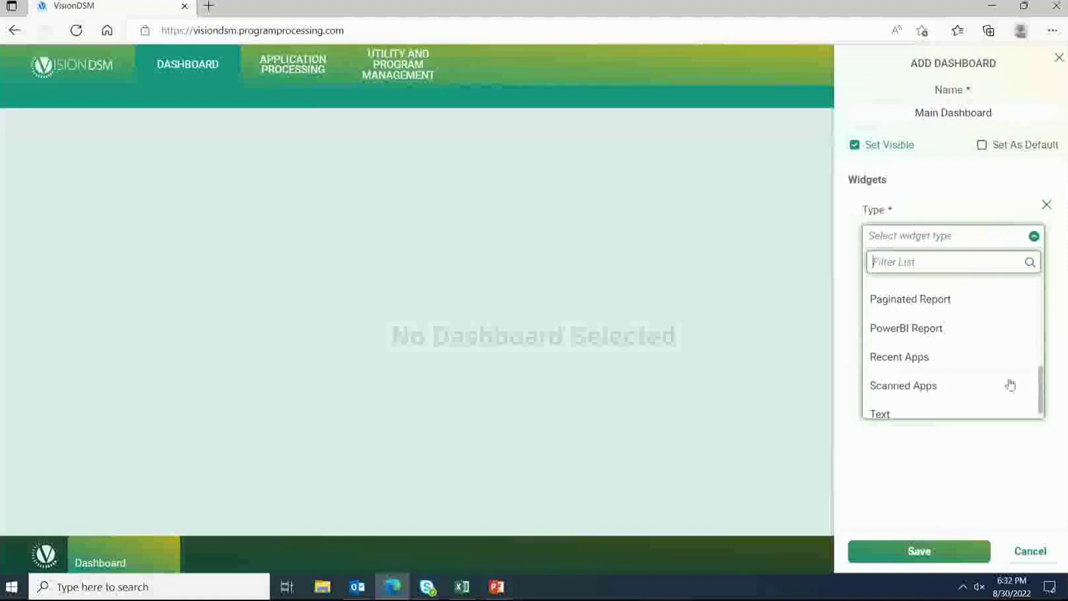
click(898, 330)
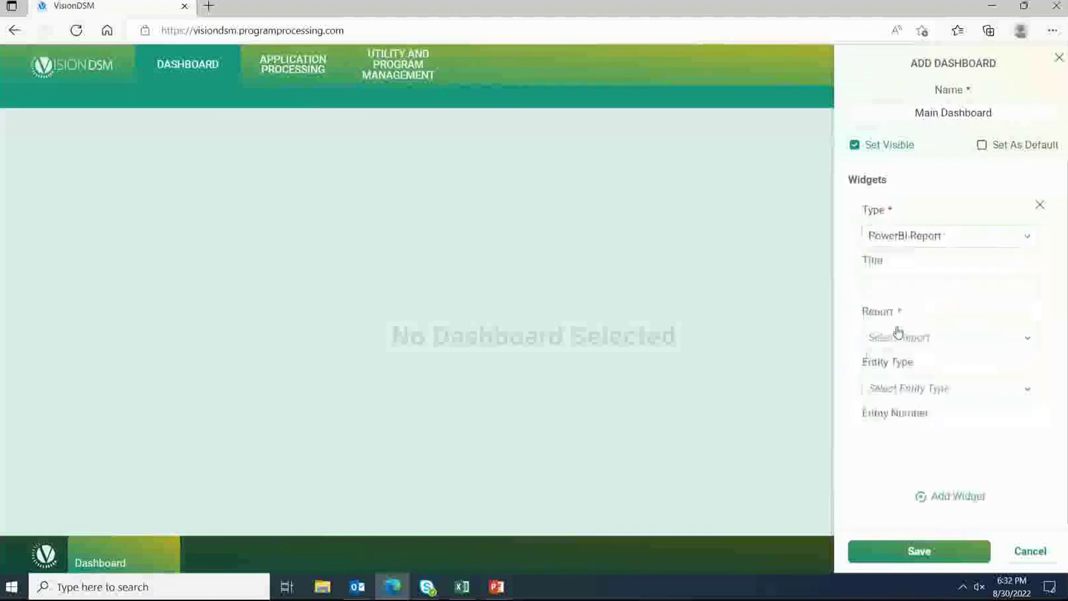
click(865, 282)
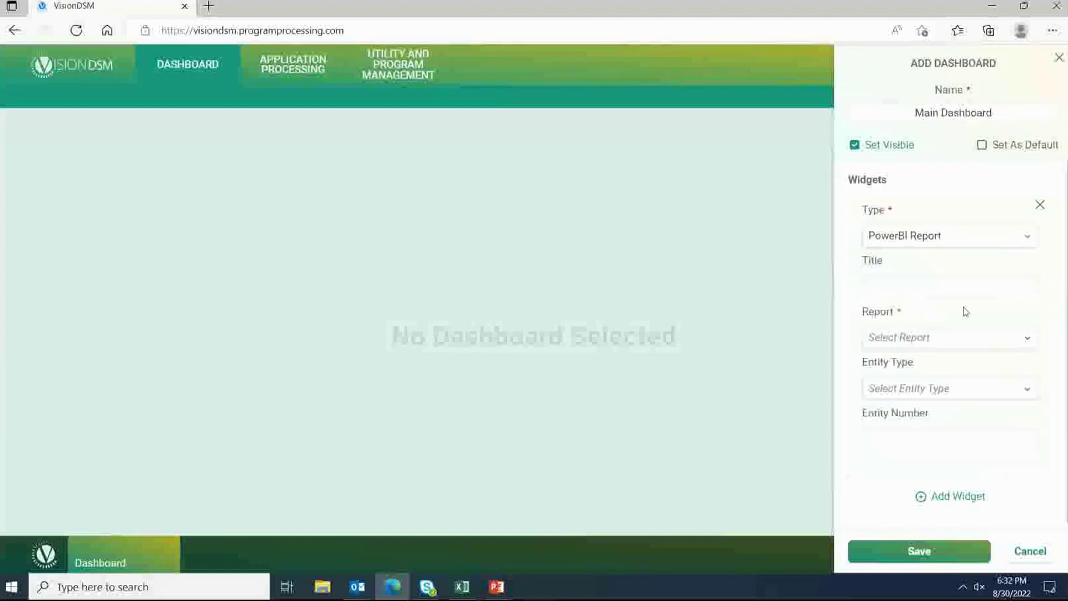
click(885, 287)
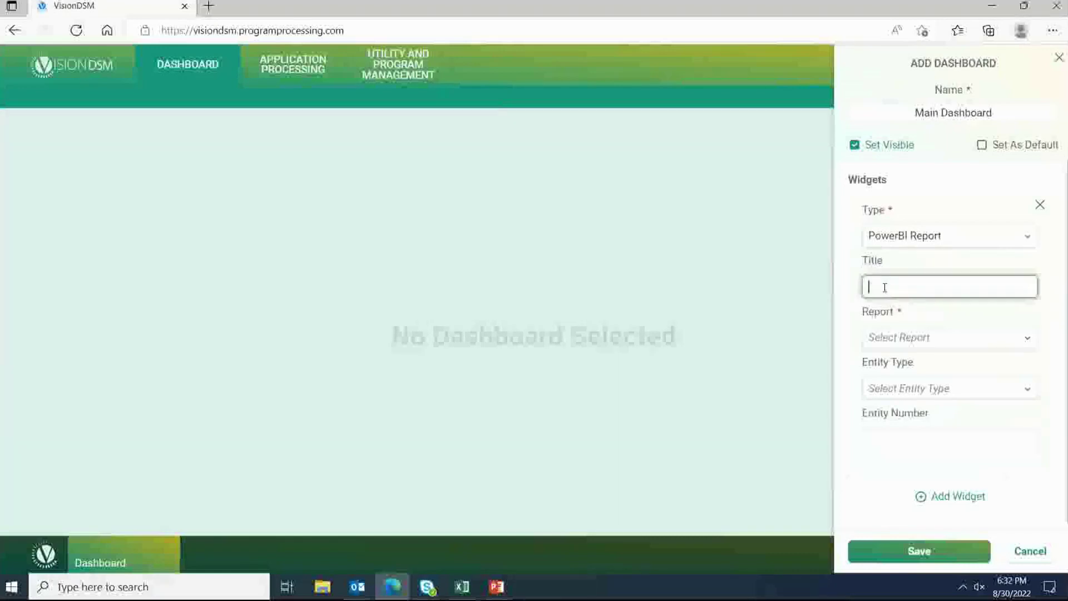
text(Main)
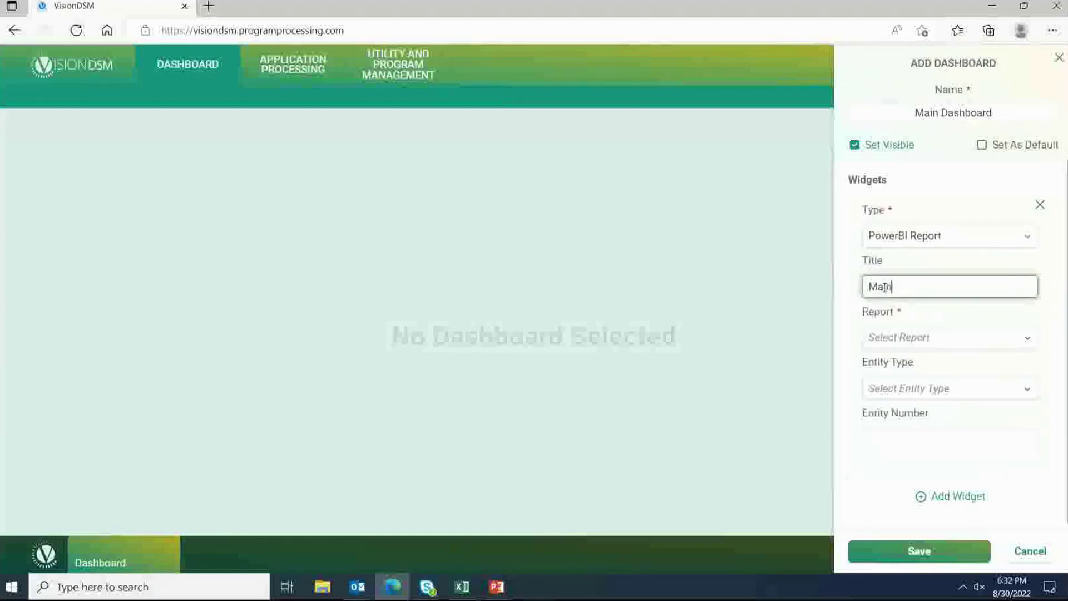
text( Dashboadrd)
Step: Set the widget to the BPA Dashboard report with entity type Utility and save
click(1025, 339)
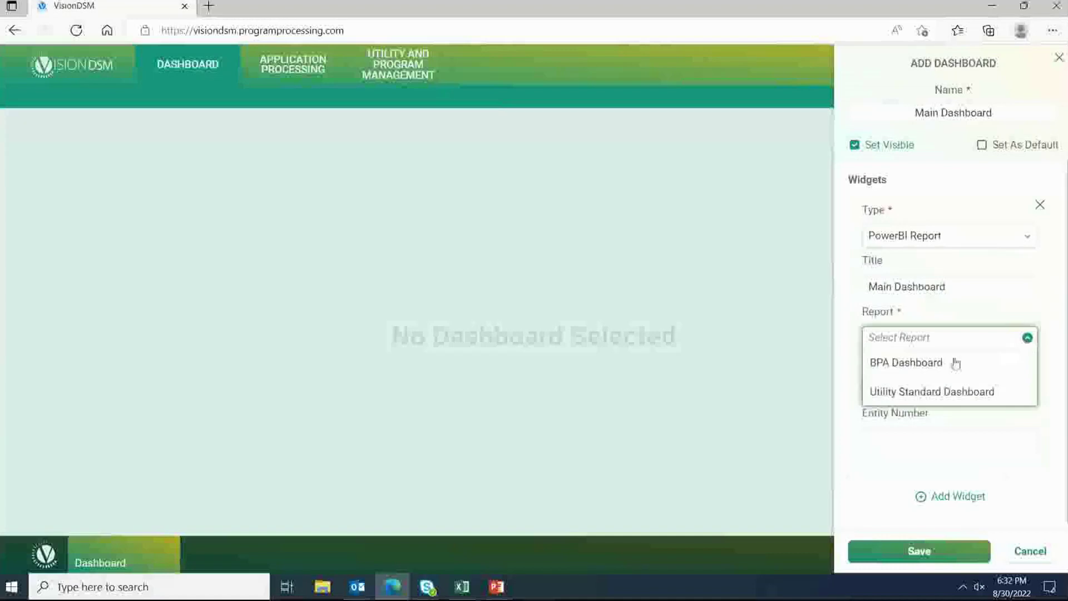
click(921, 365)
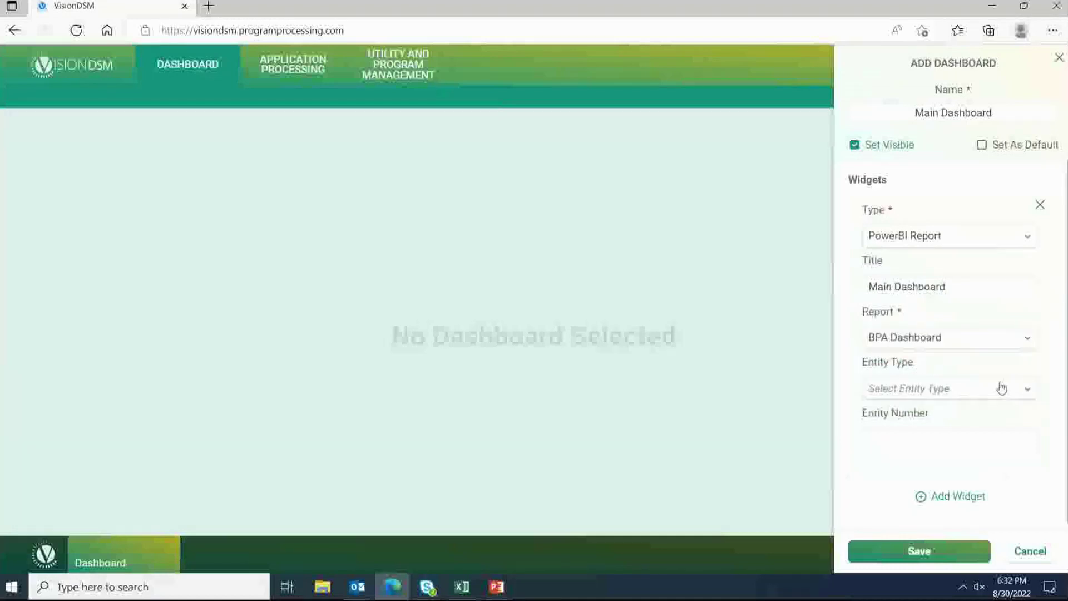
click(1029, 391)
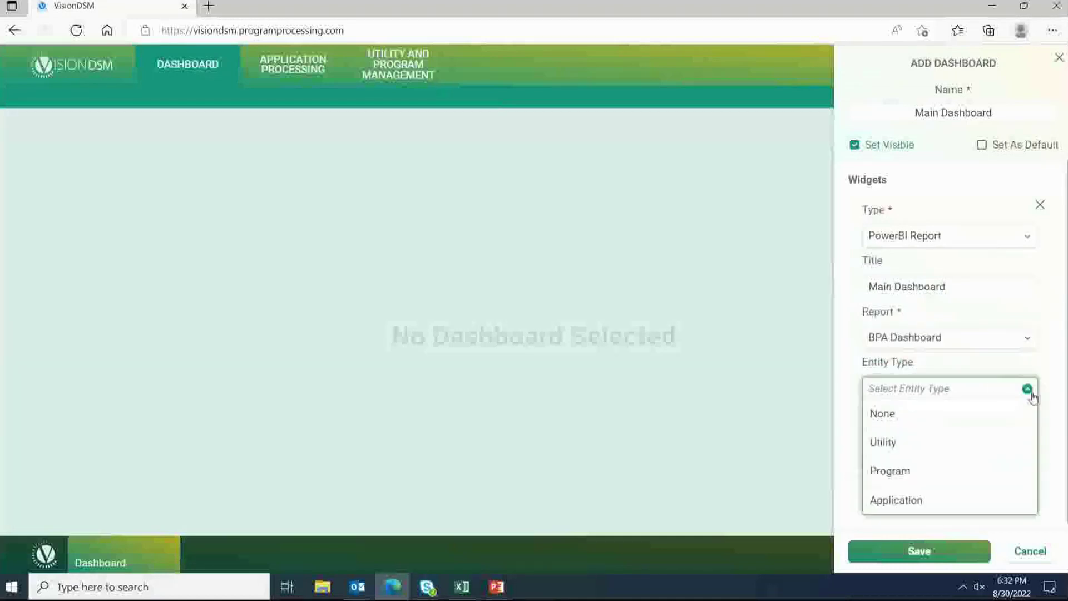
click(901, 445)
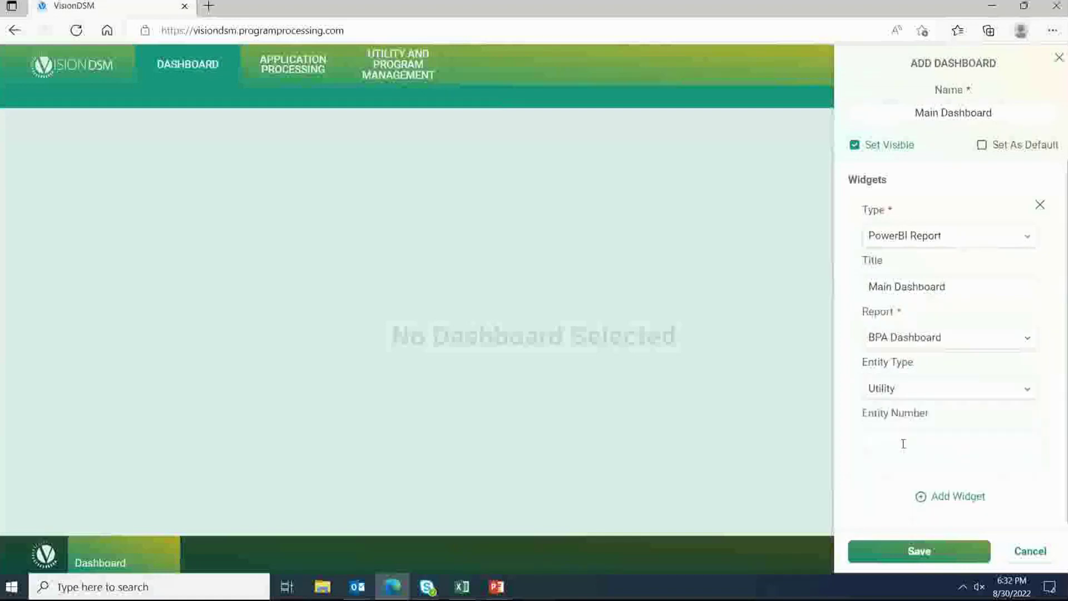
click(924, 553)
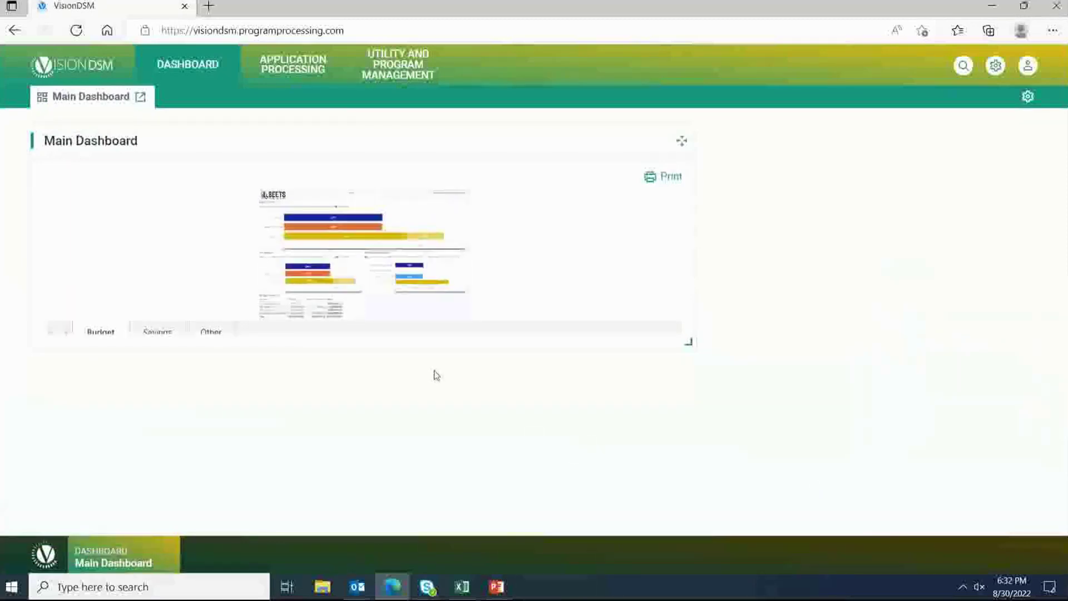
Step: Resize the Main Dashboard report widget to fill the page
drag(687, 341, 1030, 550)
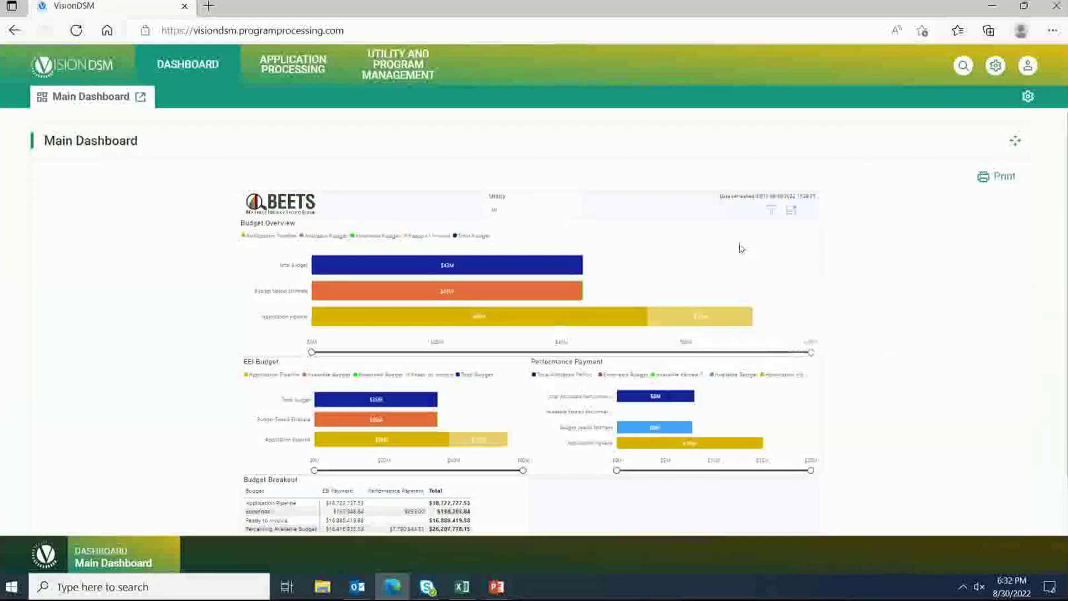
click(967, 69)
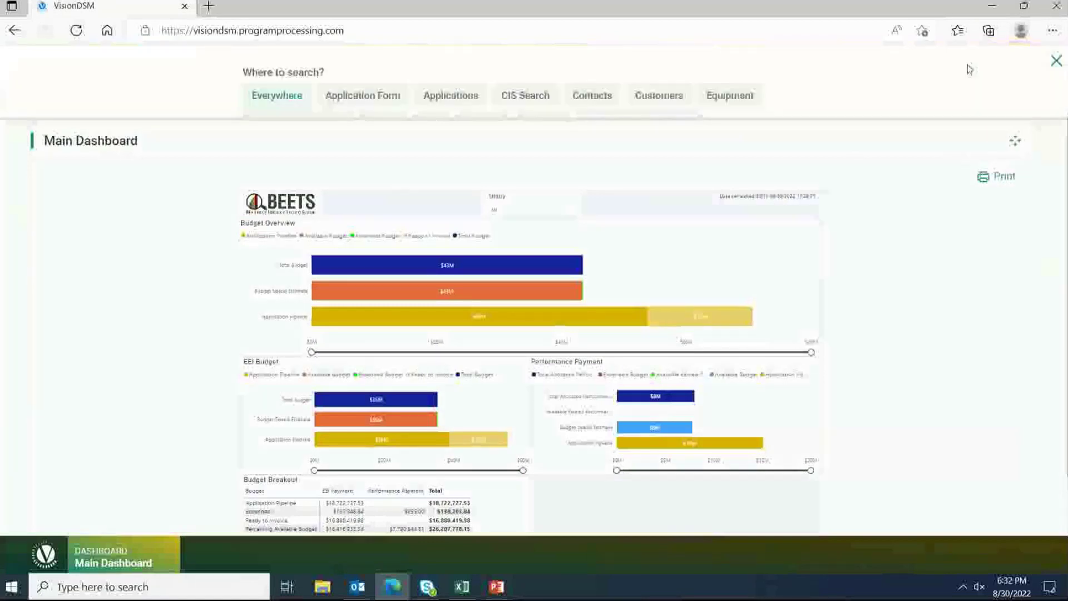
click(1056, 61)
click(995, 65)
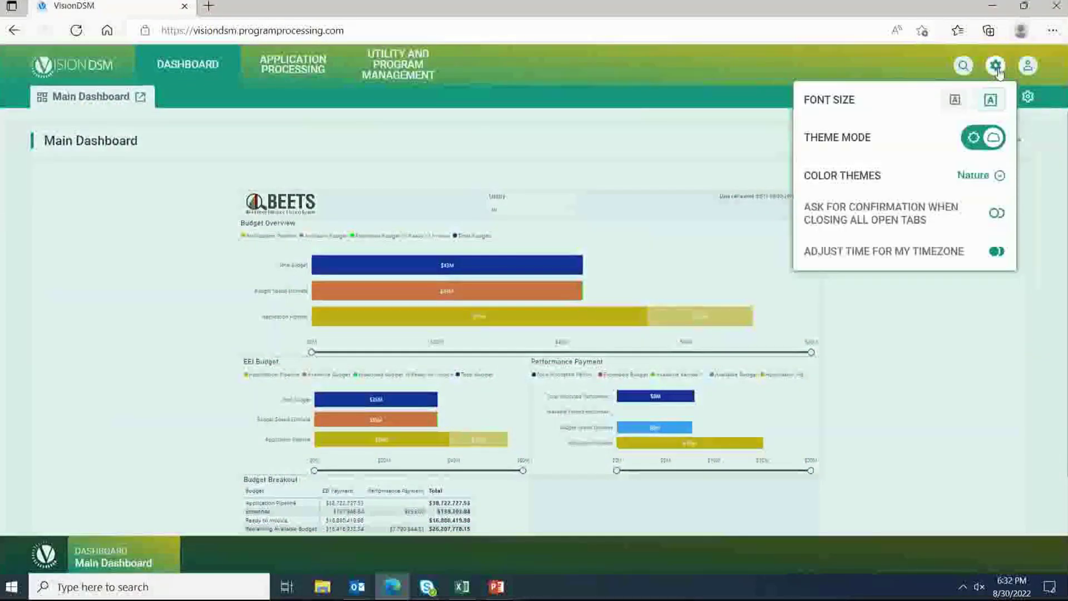
click(779, 270)
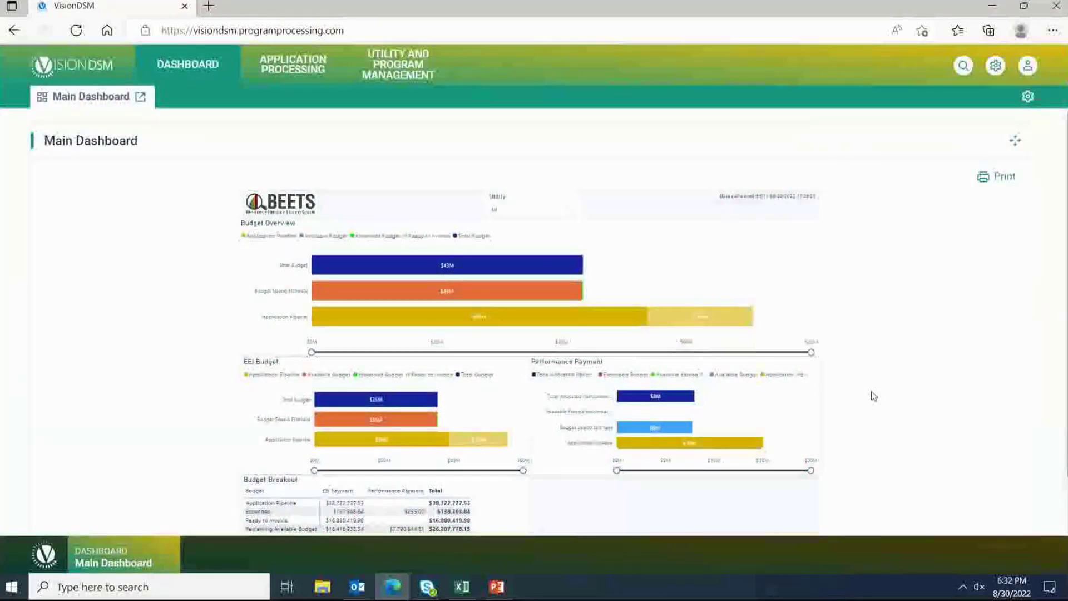
Step: Scroll through the budget report charts, then bring up the configured dashboards list
scroll(873, 396, down, 1)
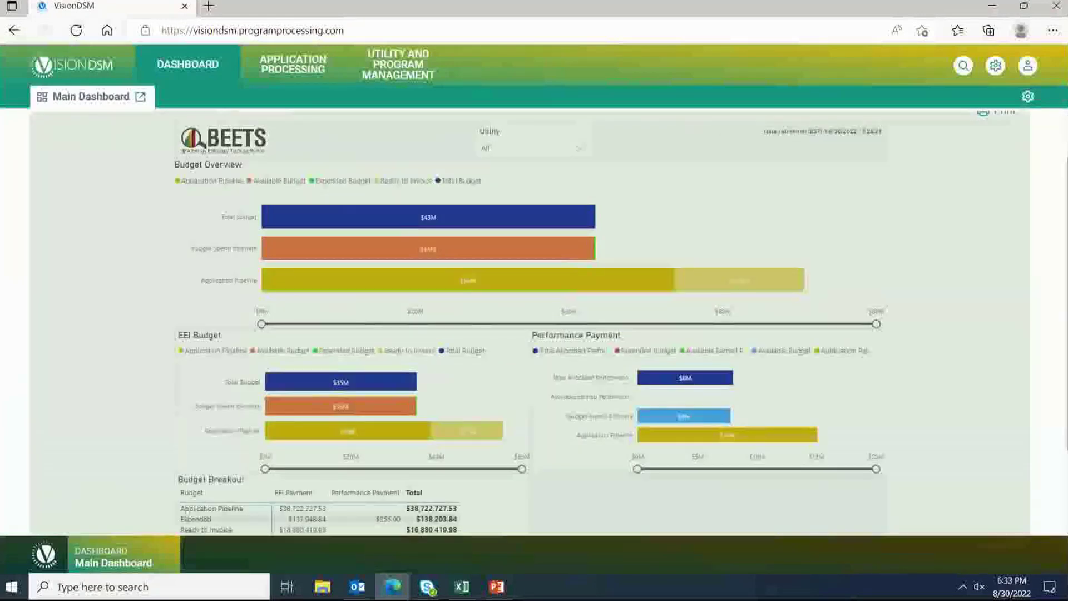
scroll(795, 445, up, 1)
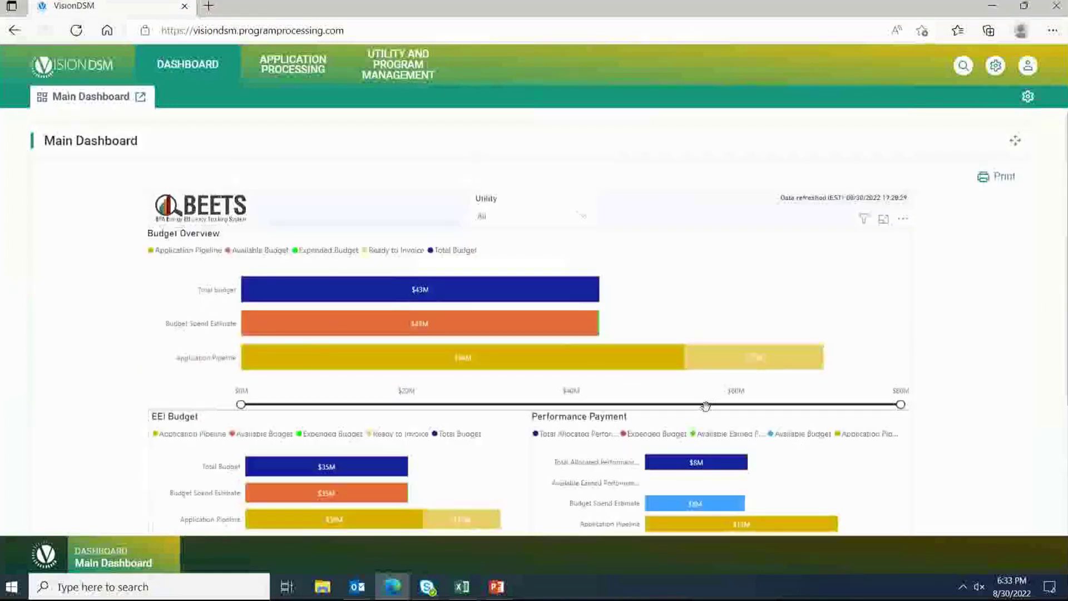
scroll(705, 406, down, 3)
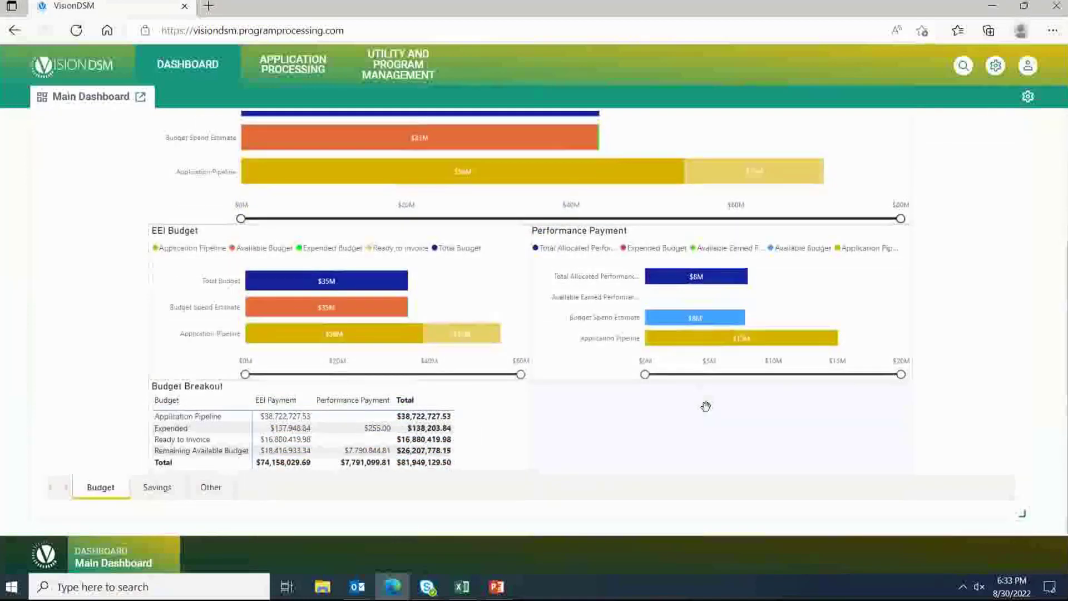
scroll(705, 406, up, 3)
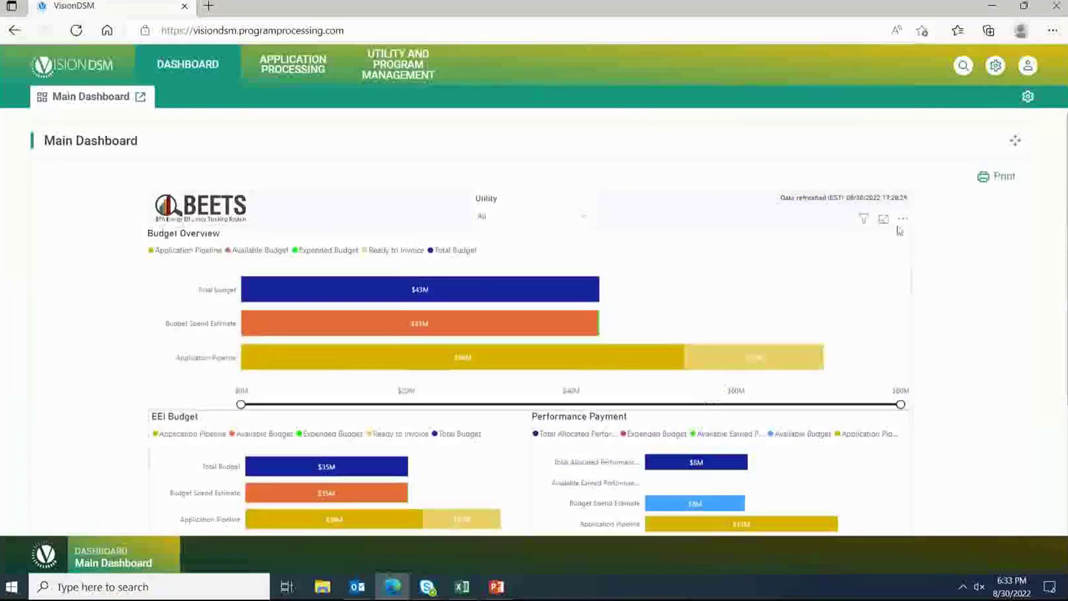
click(1028, 97)
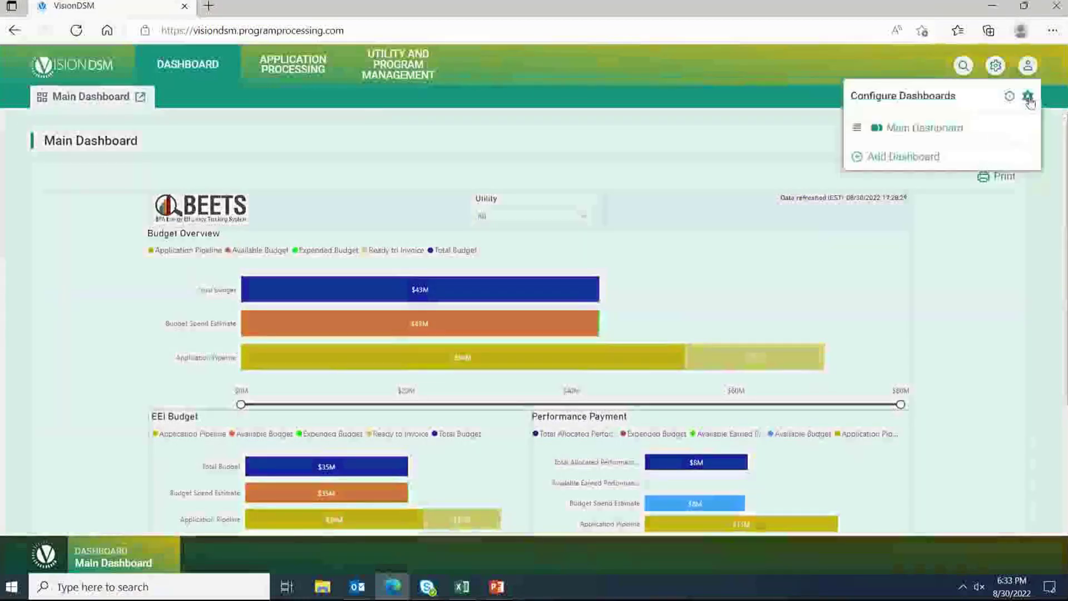
Step: Save a 'Bulk Uploader' dashboard with an Application Bulk Uploader widget titled 'Awesome Uploader'
click(901, 159)
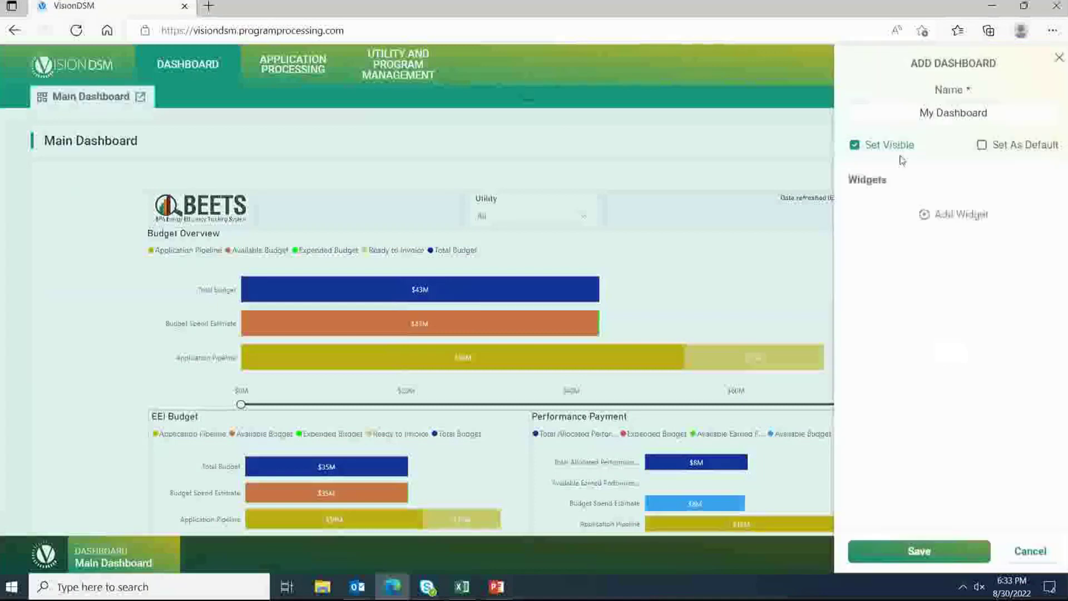
click(951, 223)
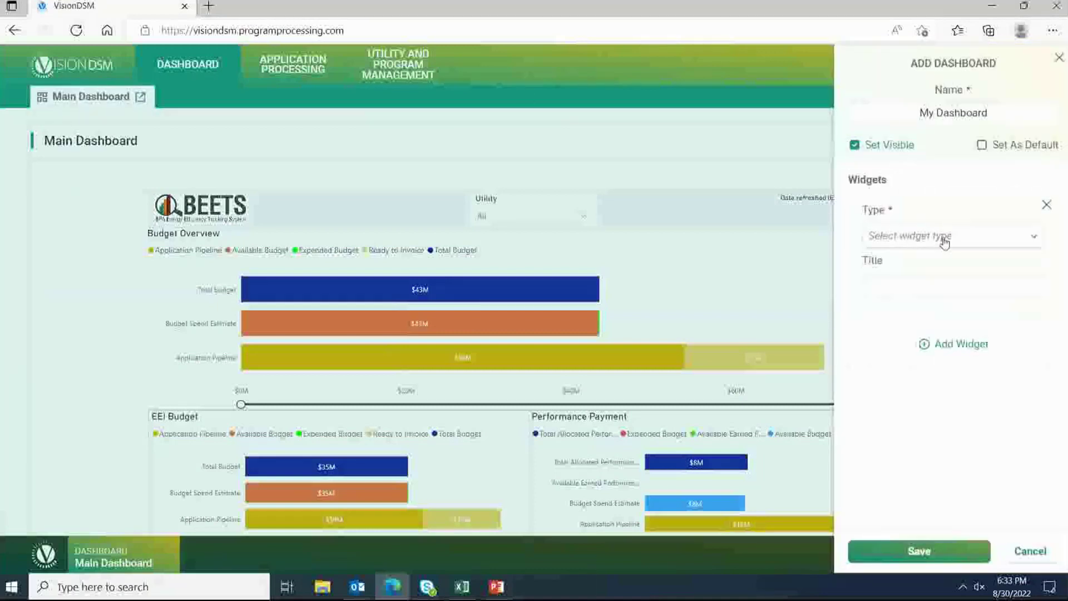
click(943, 238)
click(939, 322)
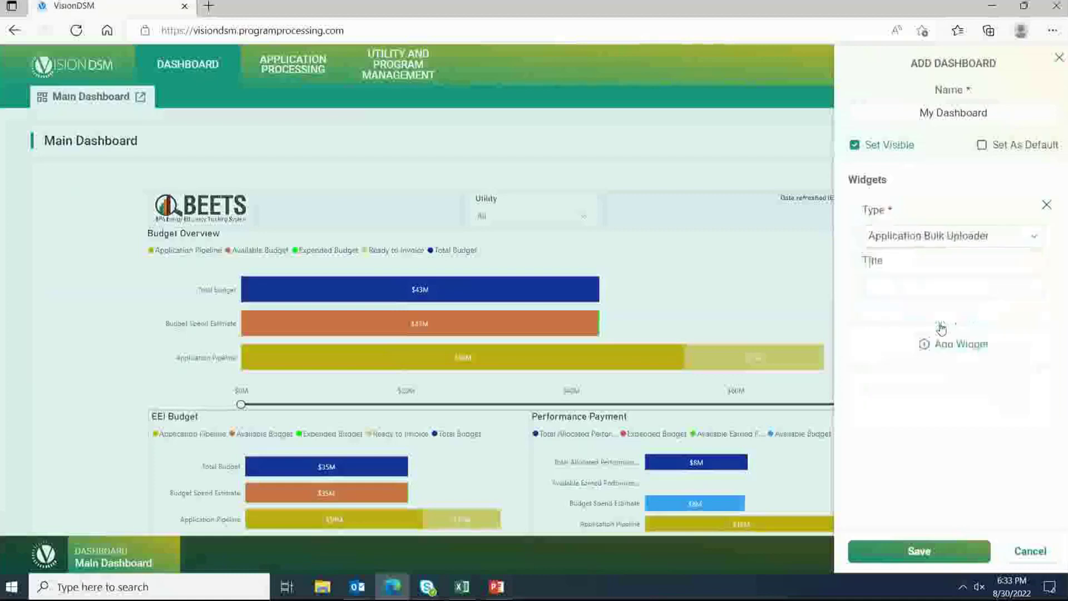
drag(995, 112, 906, 118)
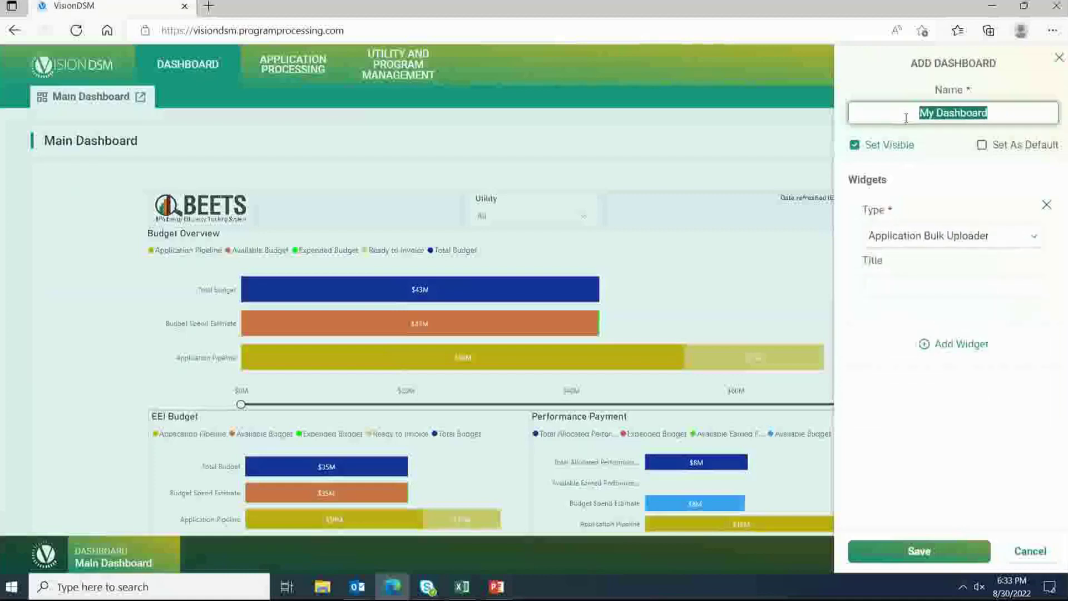
text(Bulk U)
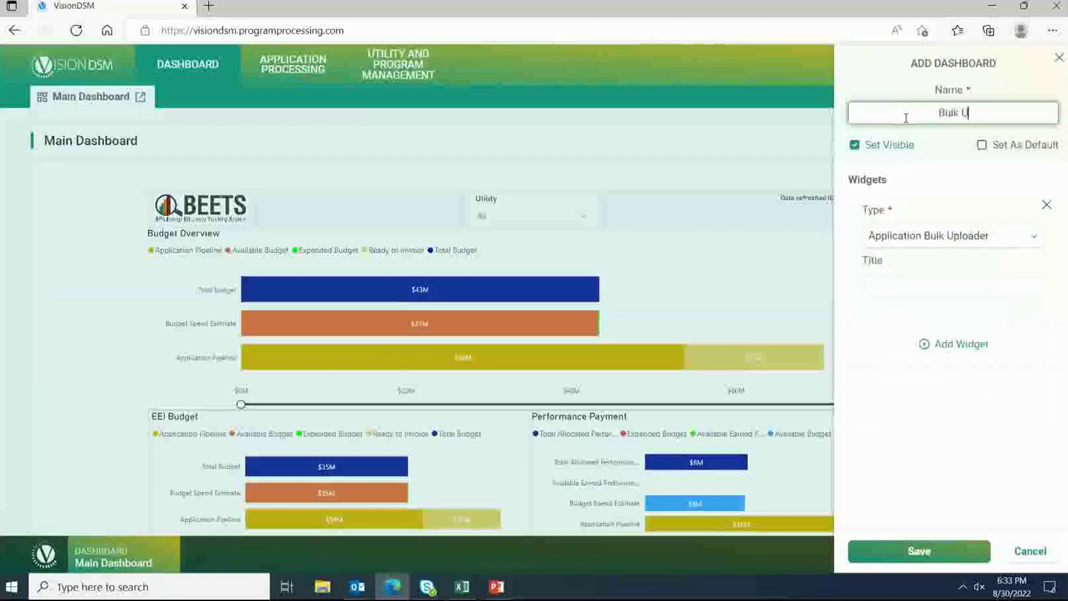
text(plodder)
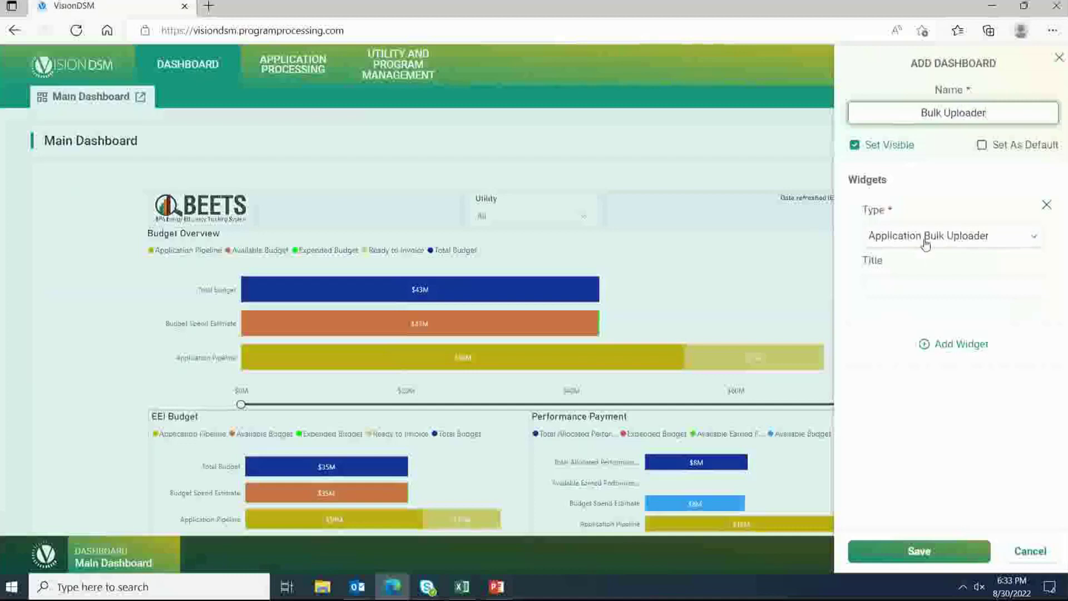
click(903, 290)
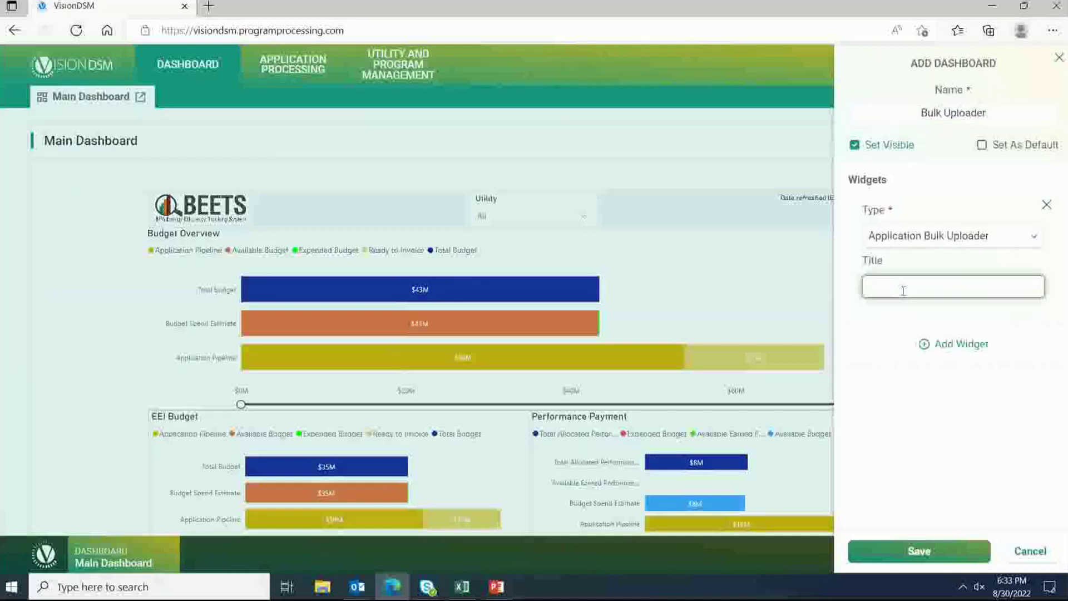
text(B)
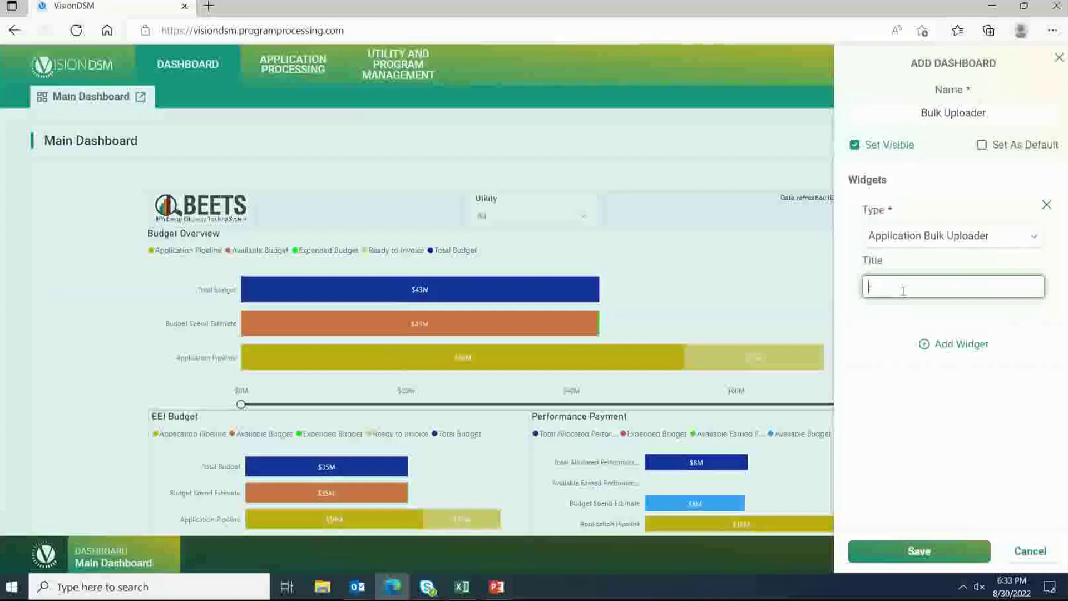
text(wesome Uploader)
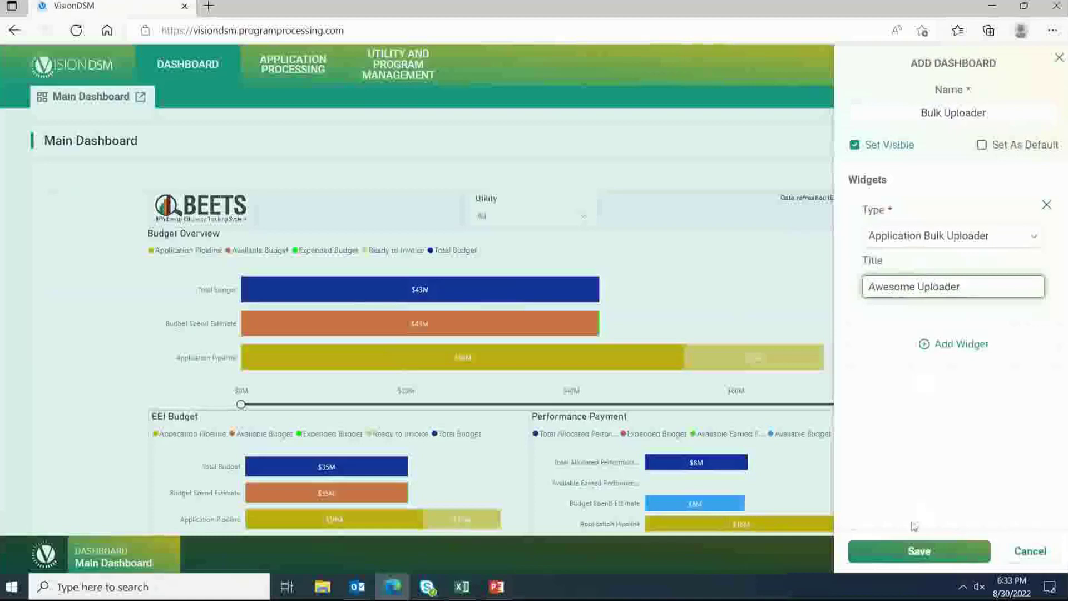
click(917, 552)
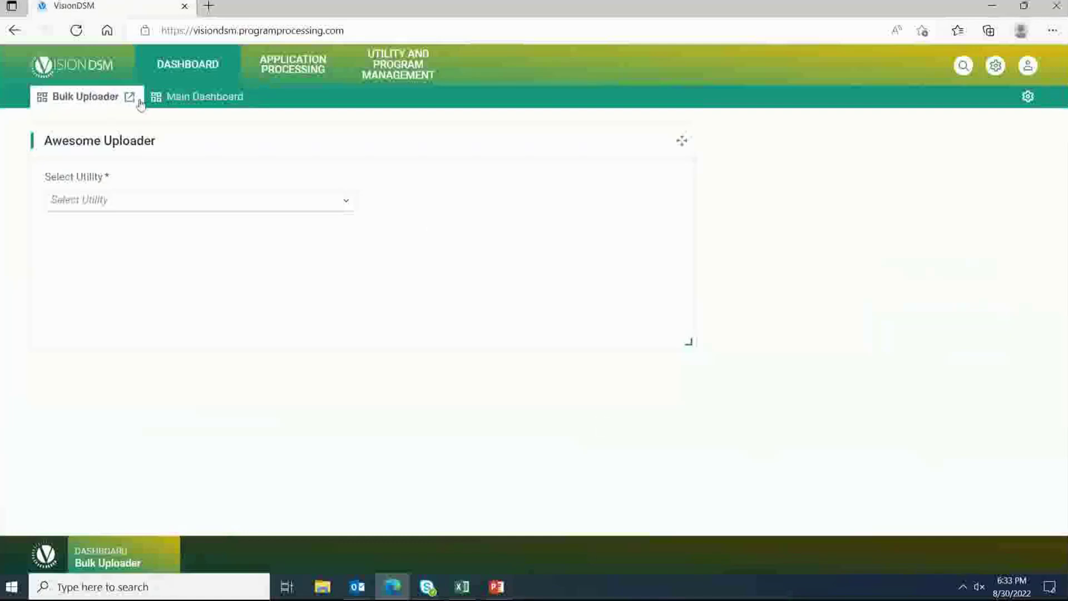
Step: Drag Main Dashboard above Bulk Uploader in the dashboard list and check both tabs
click(167, 104)
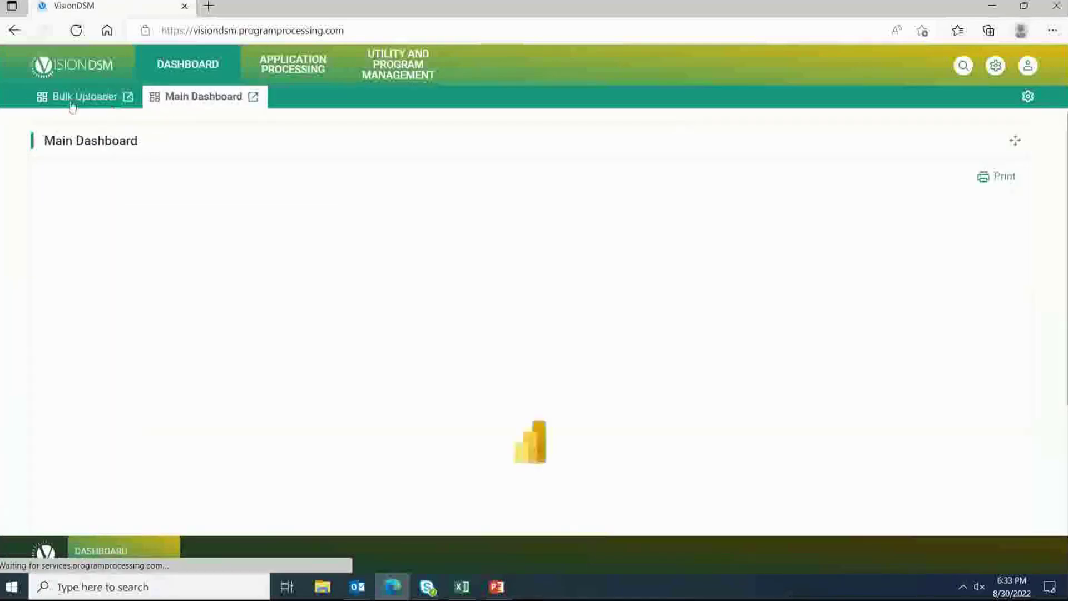
click(73, 101)
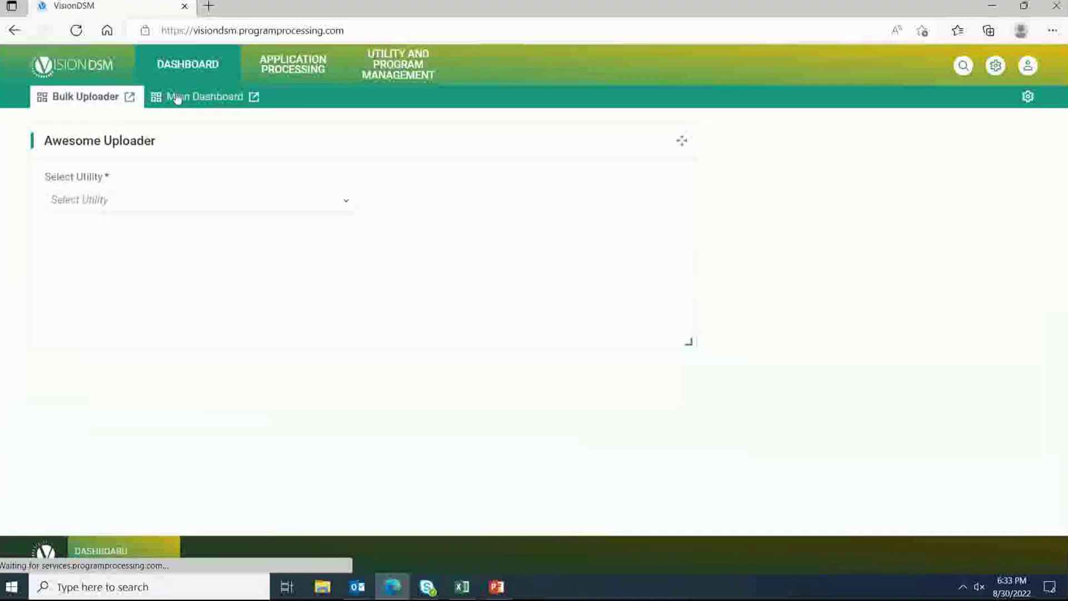
click(1028, 97)
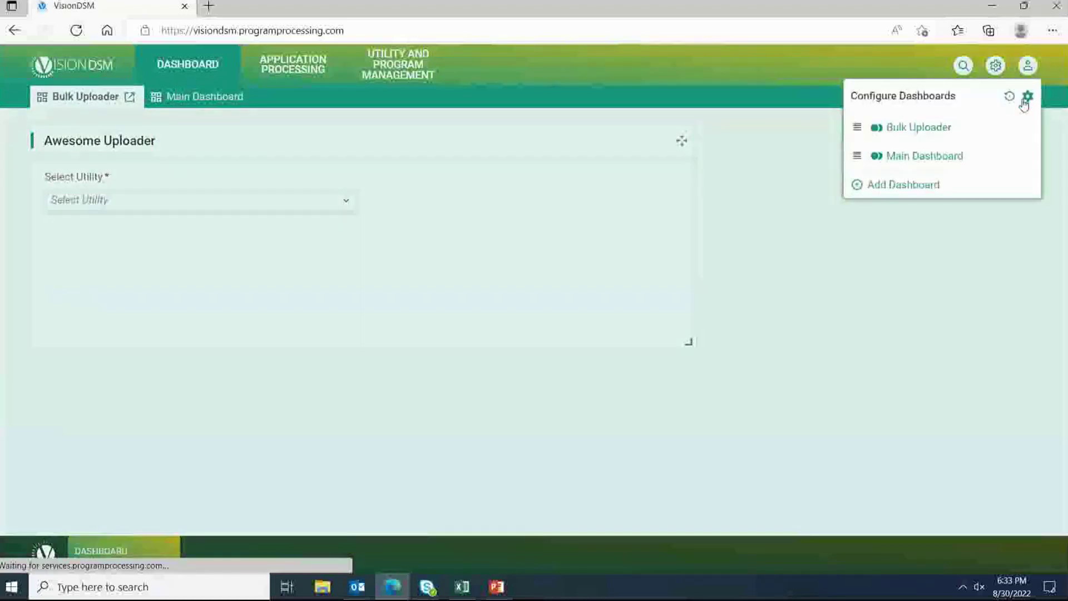
drag(856, 155, 862, 131)
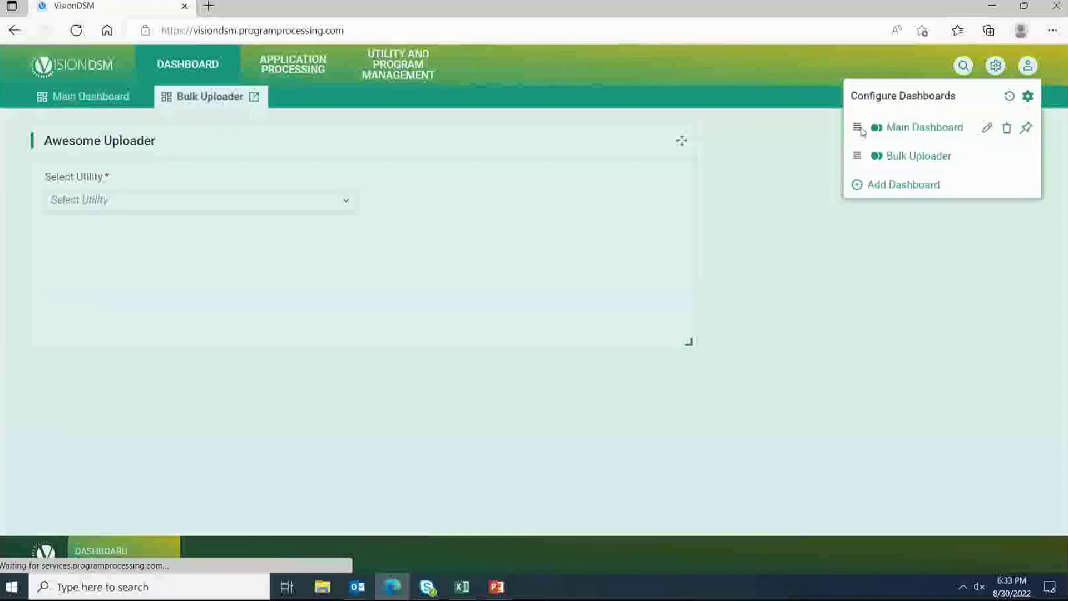
click(109, 102)
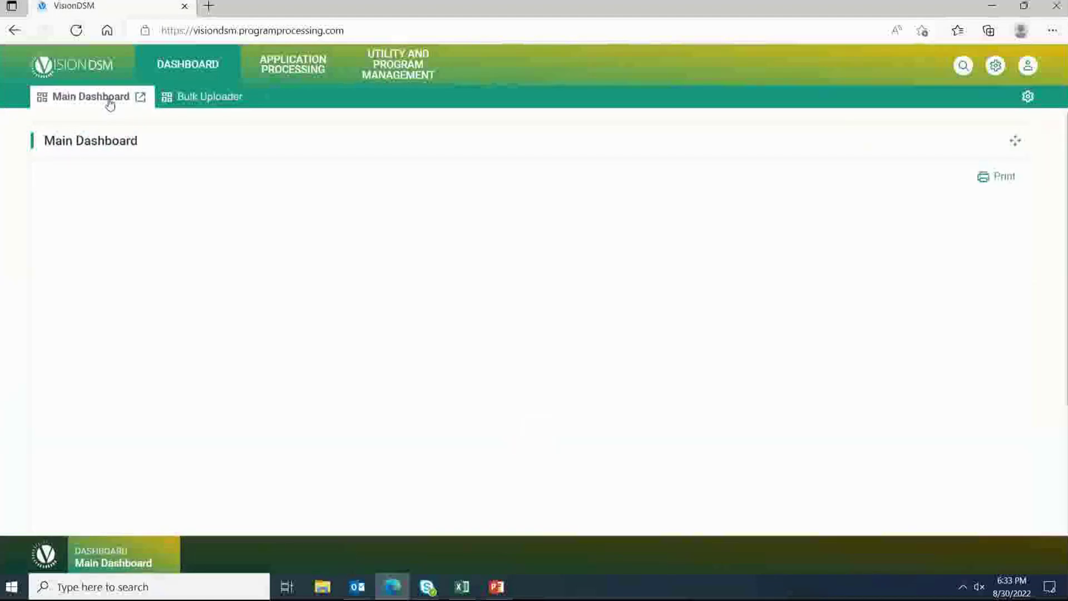
click(207, 101)
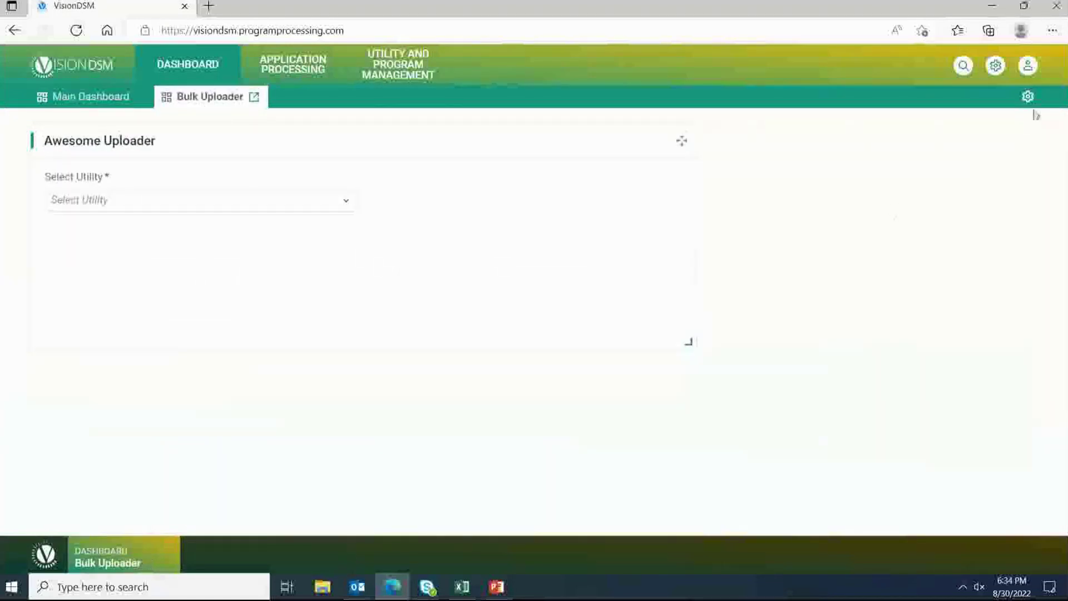
click(1028, 97)
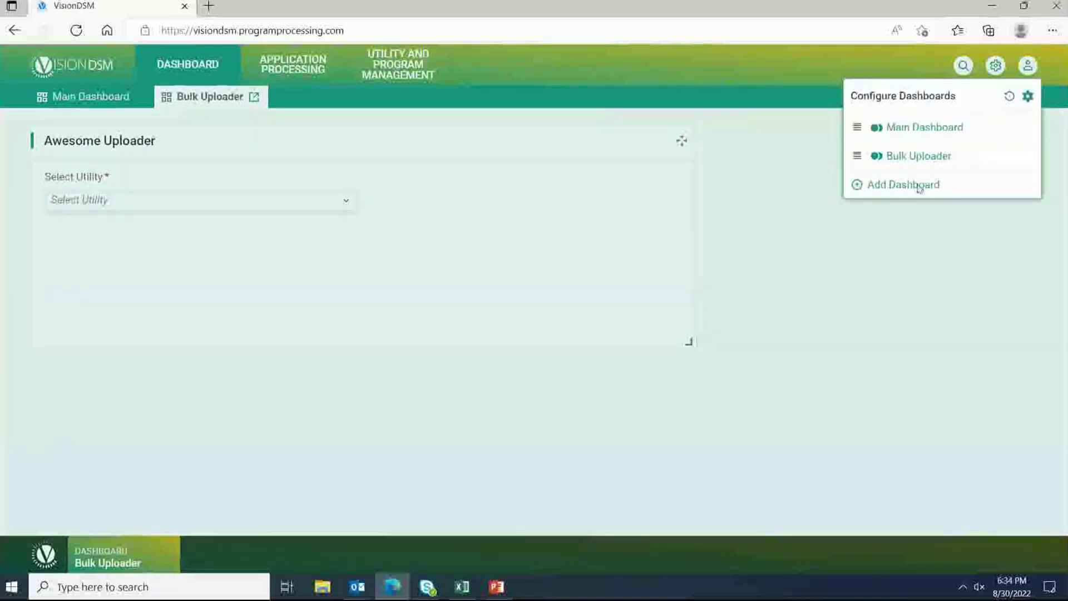
Step: Add another dashboard and name it 'Active Programs'
click(915, 184)
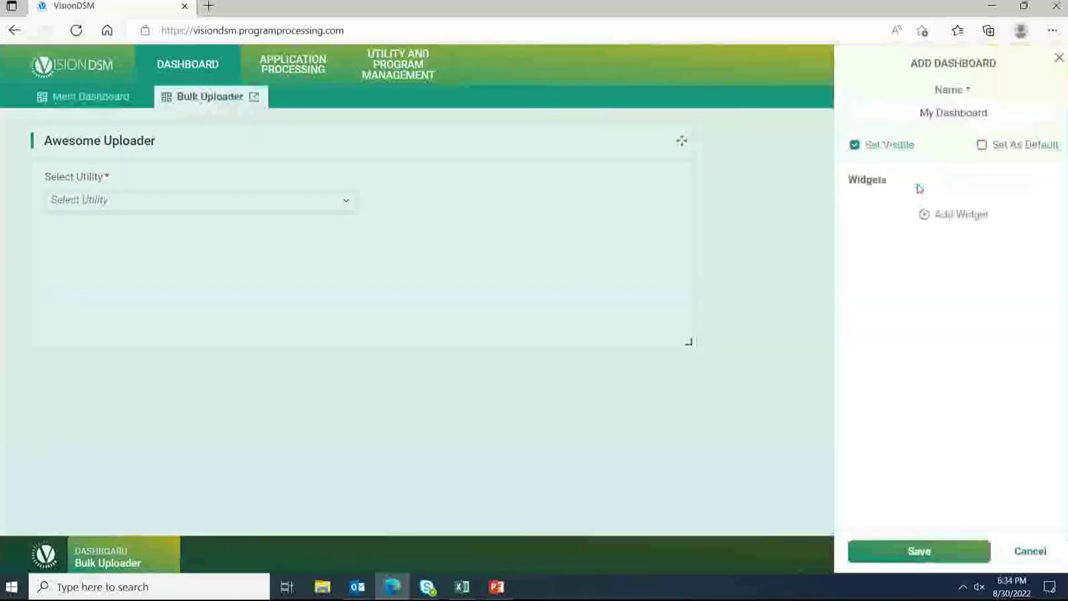
click(996, 109)
key(ctrl+a)
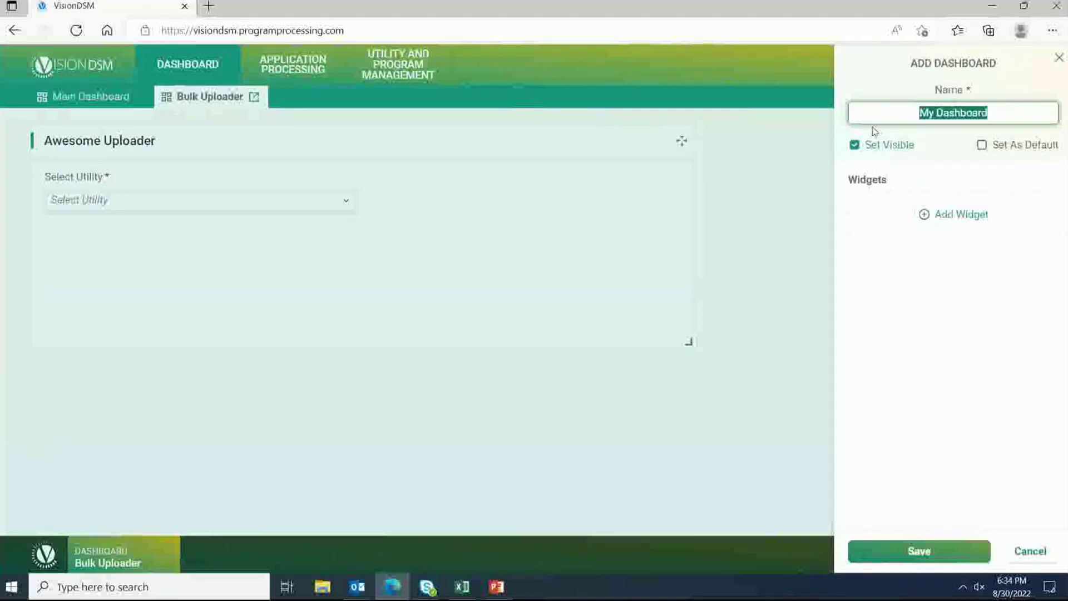
text(Active Programs)
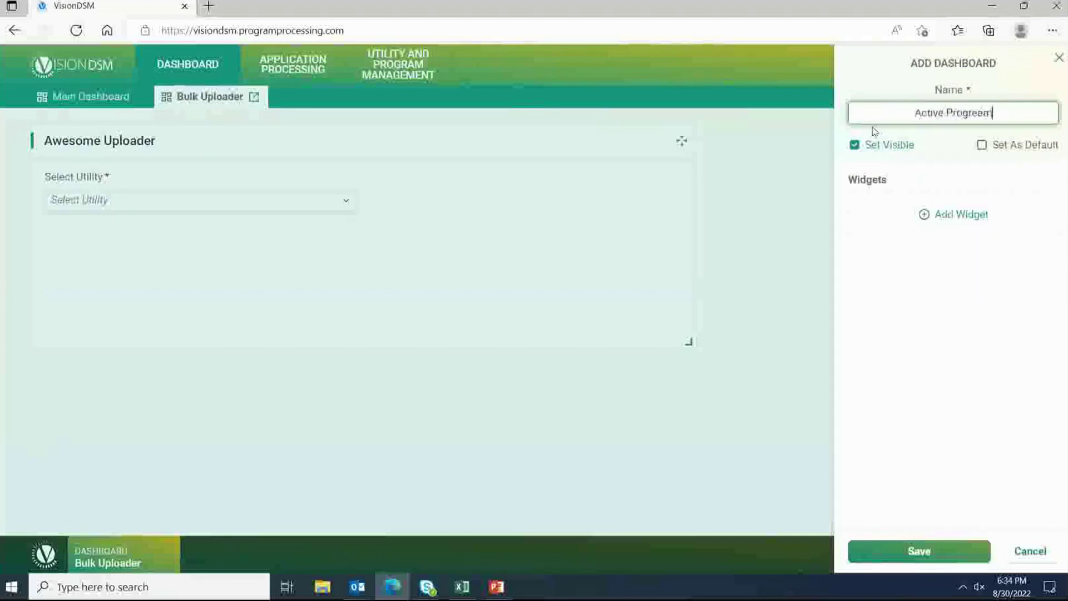
key(BackSpace)
key(BackSpace)
key(BackSpace)
text(ams)
Step: Give it a Bookmarked Programs widget titled 'Most Used Programs' and save
click(957, 217)
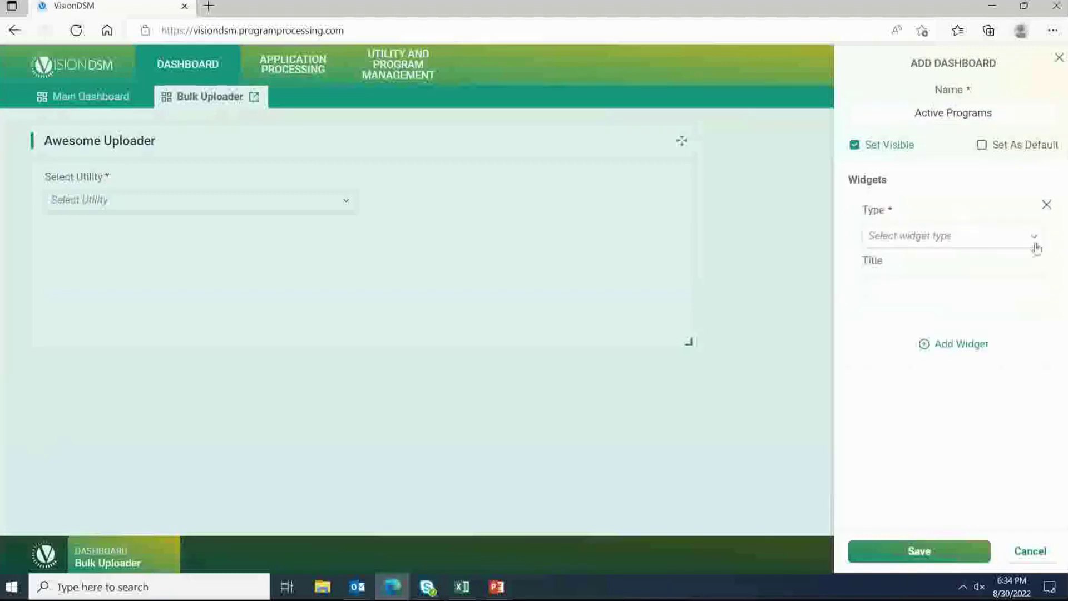
click(1036, 246)
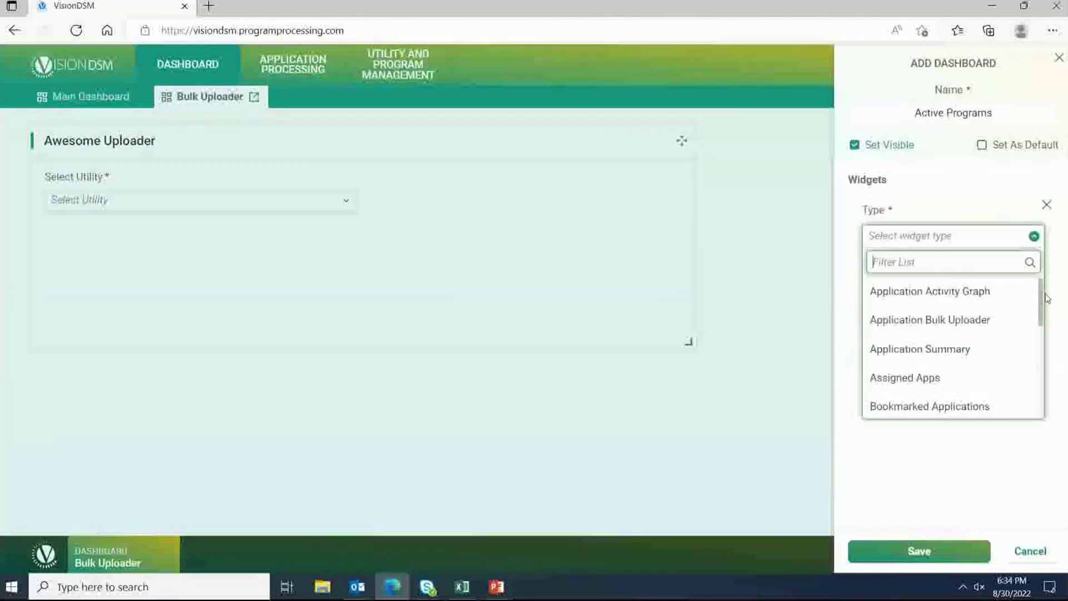
drag(1045, 297, 1035, 352)
click(955, 316)
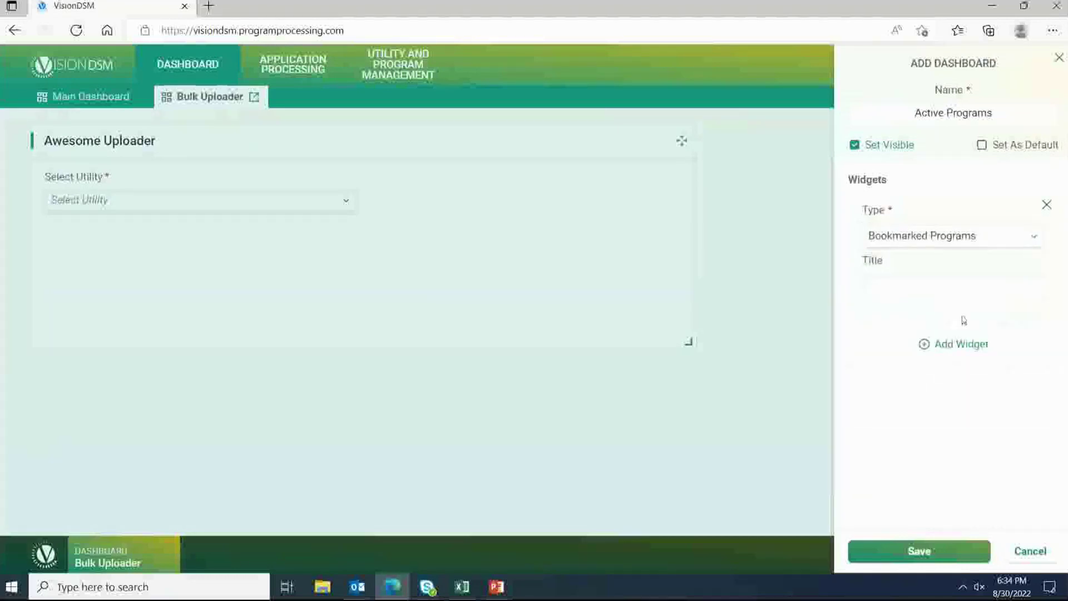
click(895, 288)
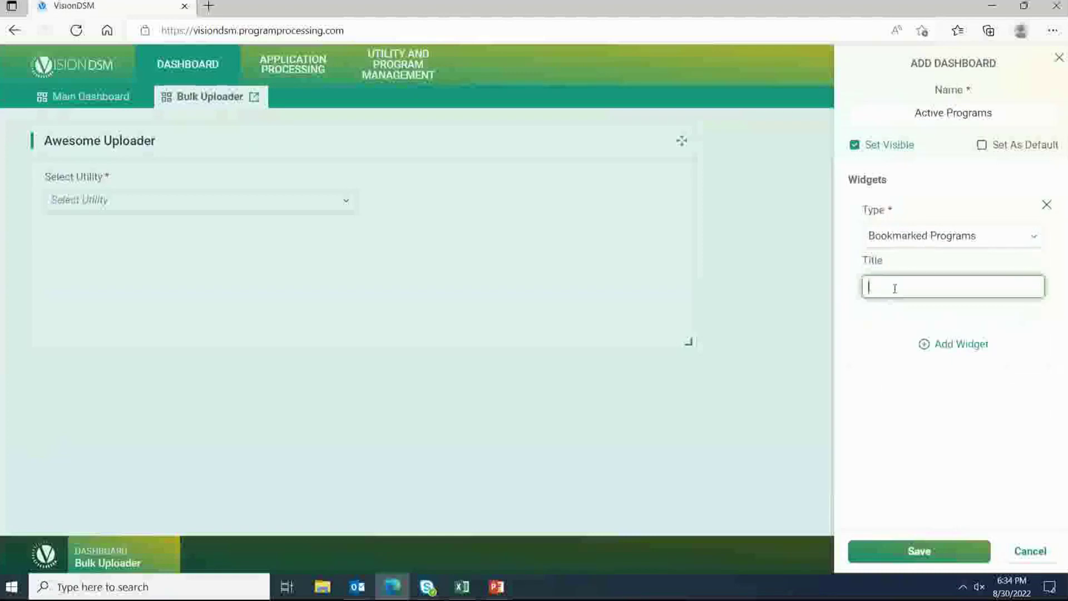
text(Most Used Programs)
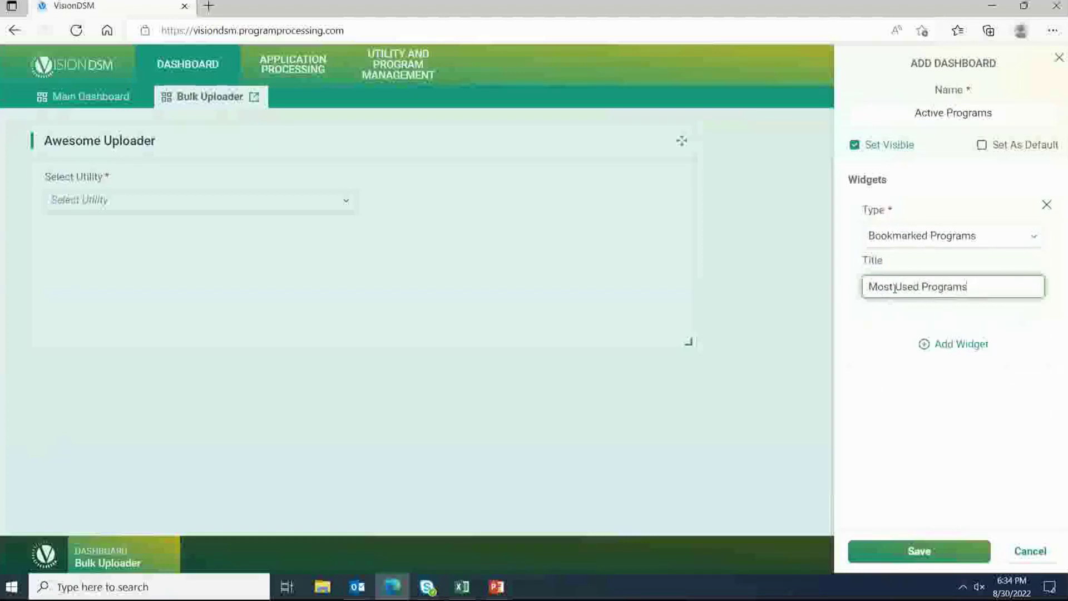
click(916, 556)
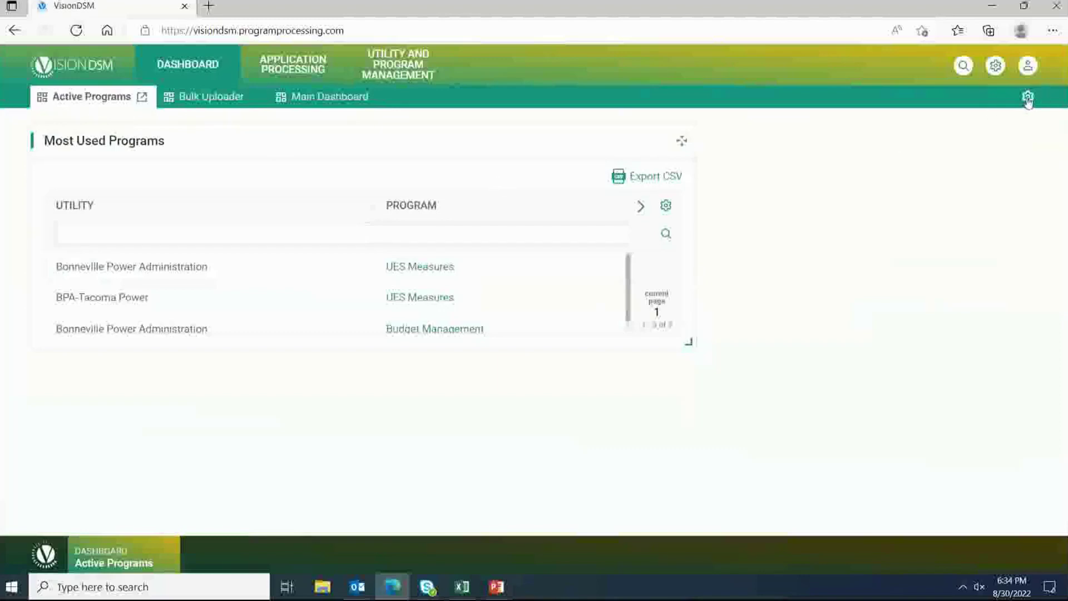
Step: Move Main Dashboard to the top of the order and pin it as the default dashboard
click(1027, 98)
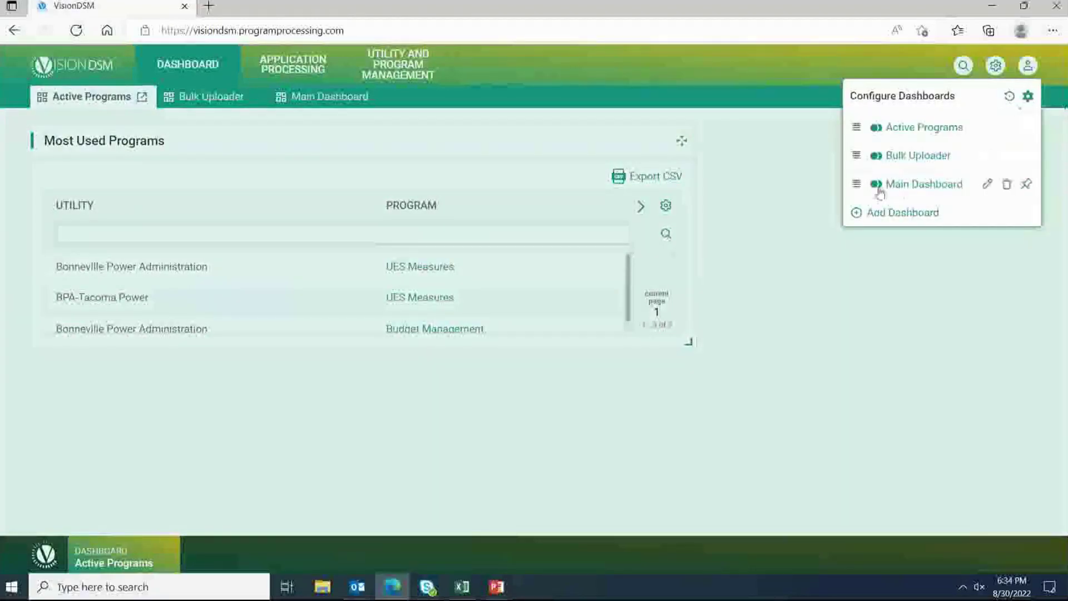
drag(855, 183, 857, 127)
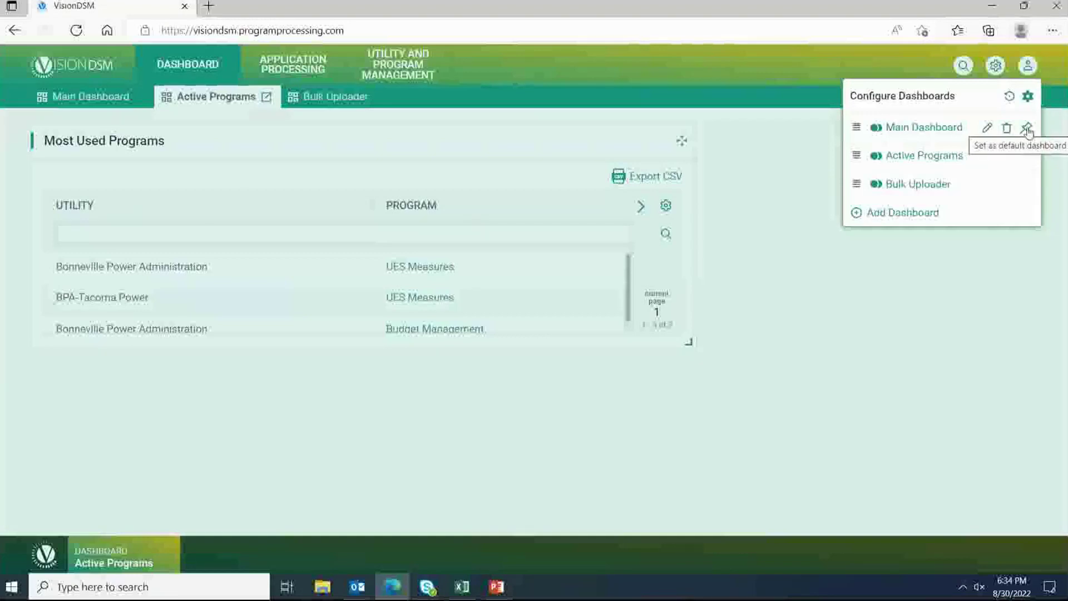
click(1027, 129)
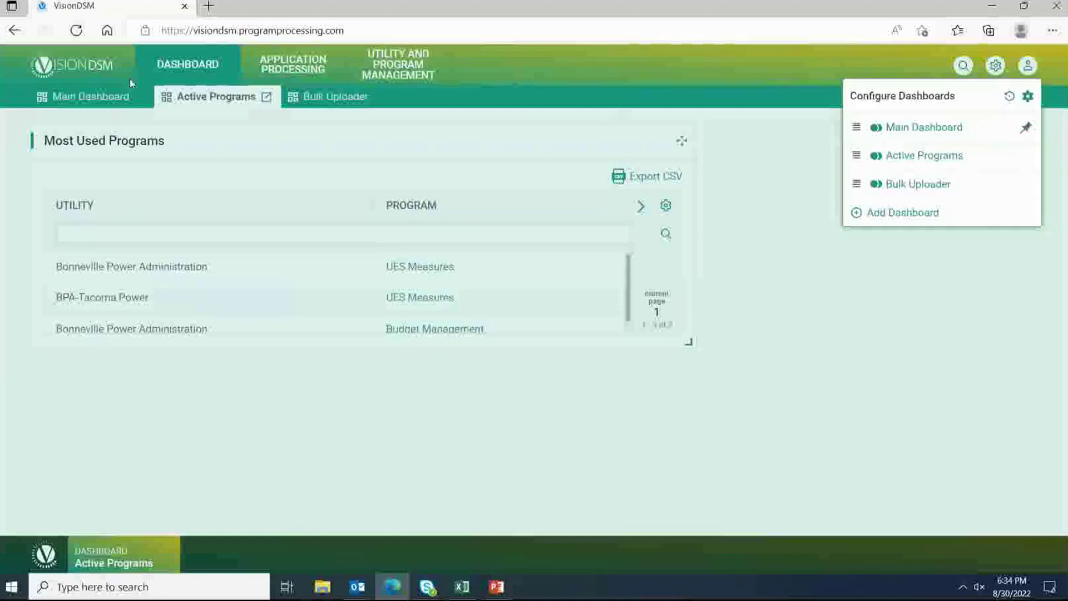
click(106, 100)
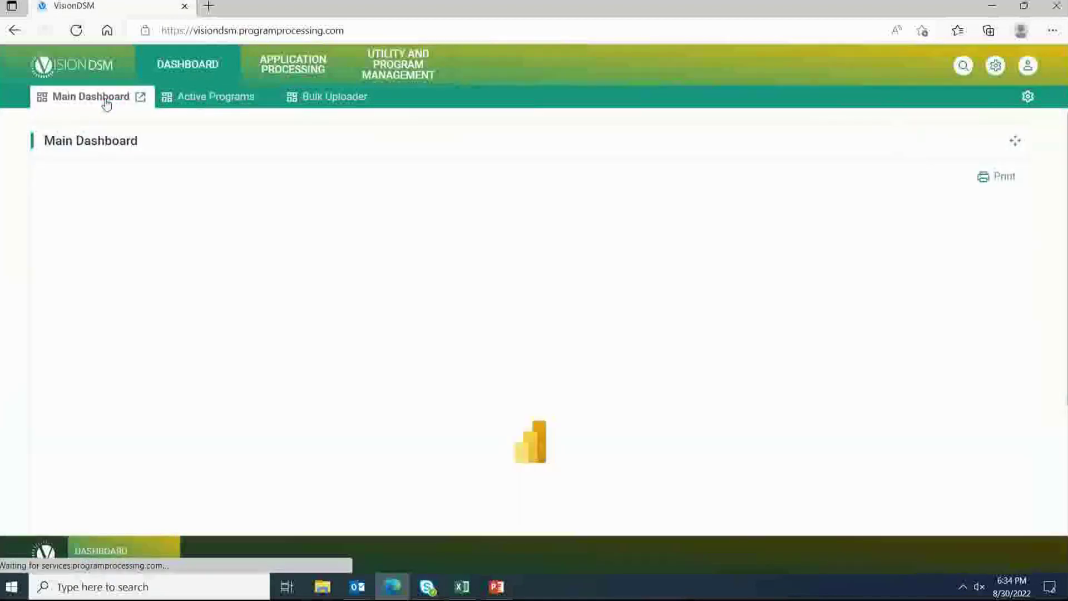
click(194, 100)
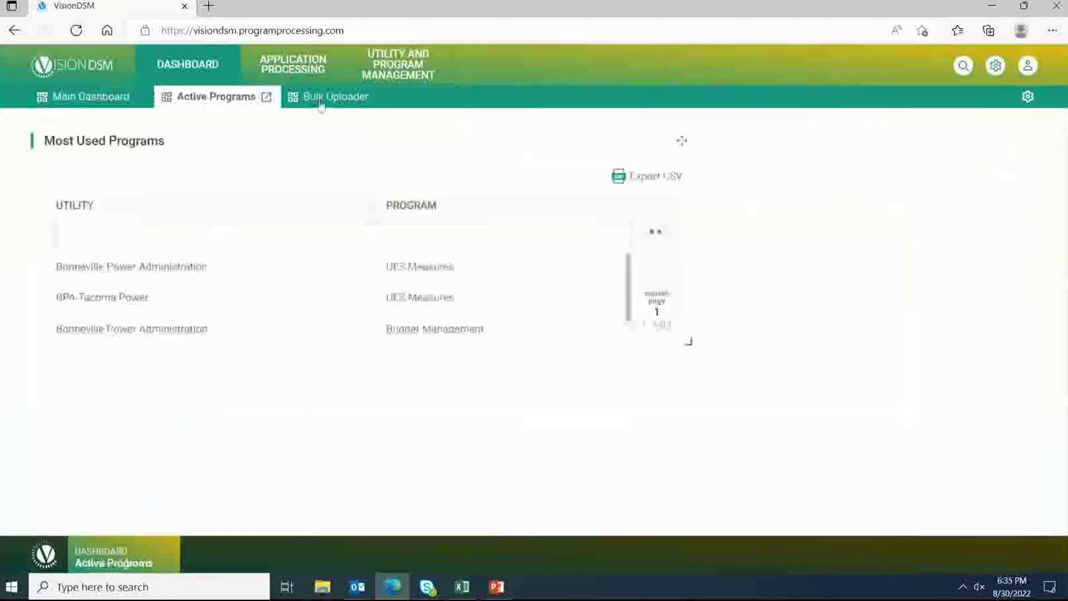
click(91, 97)
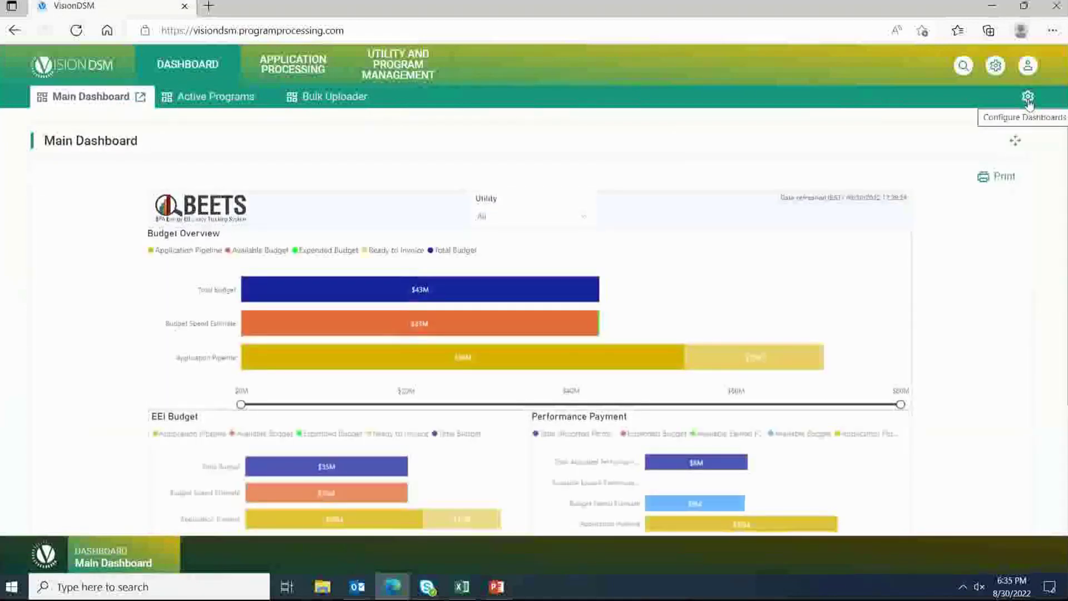
click(1028, 98)
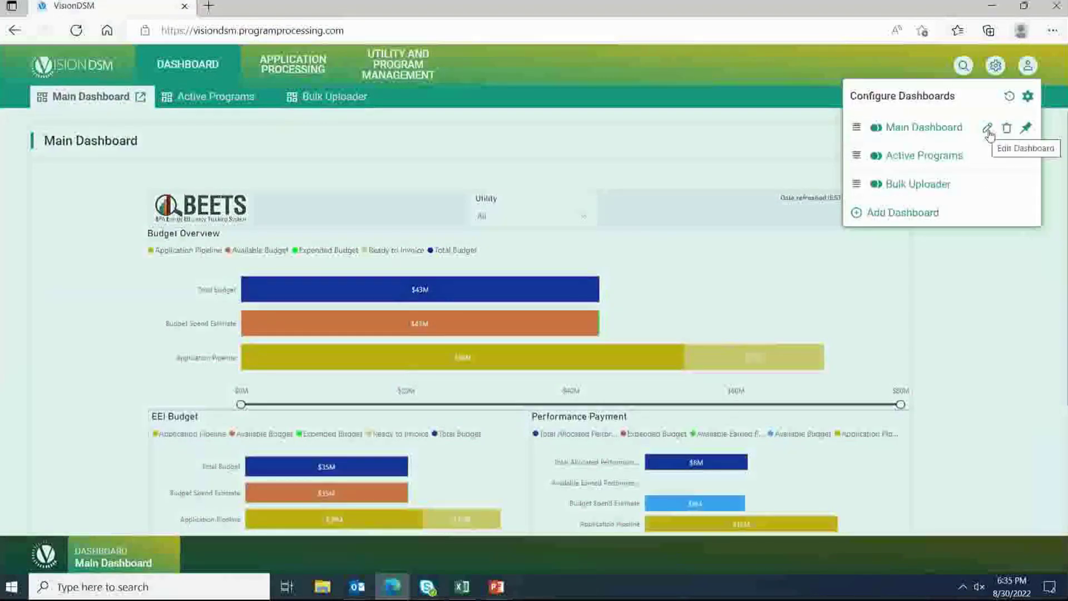
Step: Change the Main Dashboard widget title from 'Main Dashboard' to 'Best Dashboard' and save
click(987, 129)
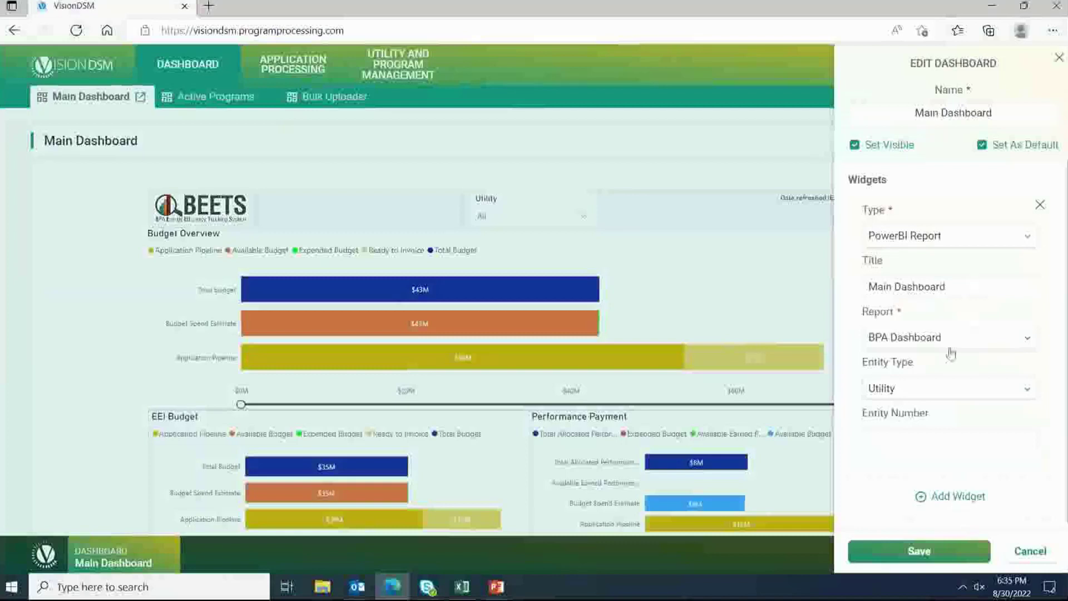
double_click(894, 288)
text(Best)
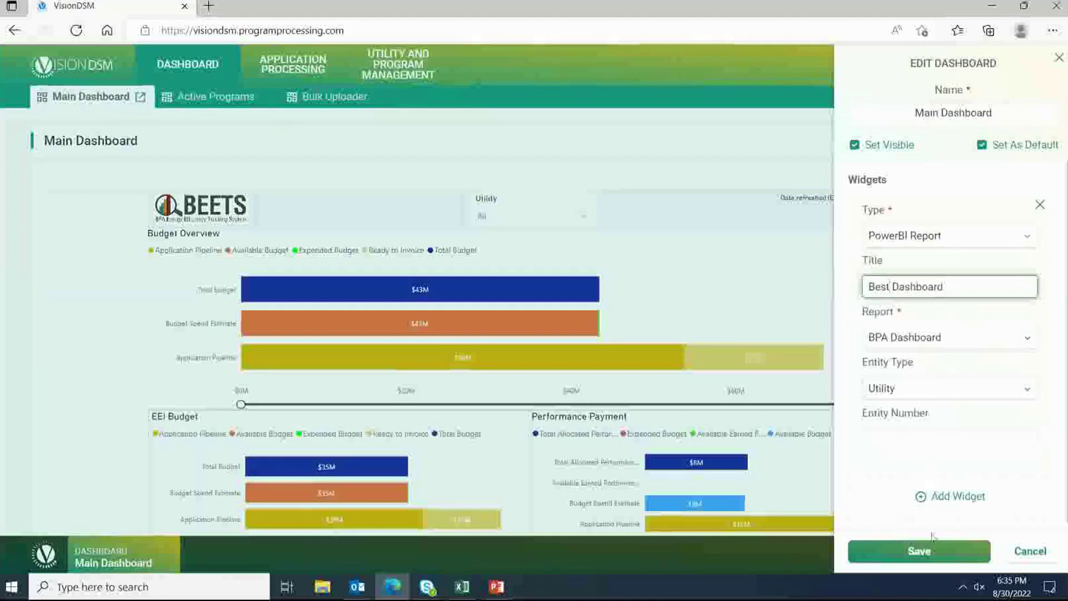
click(925, 551)
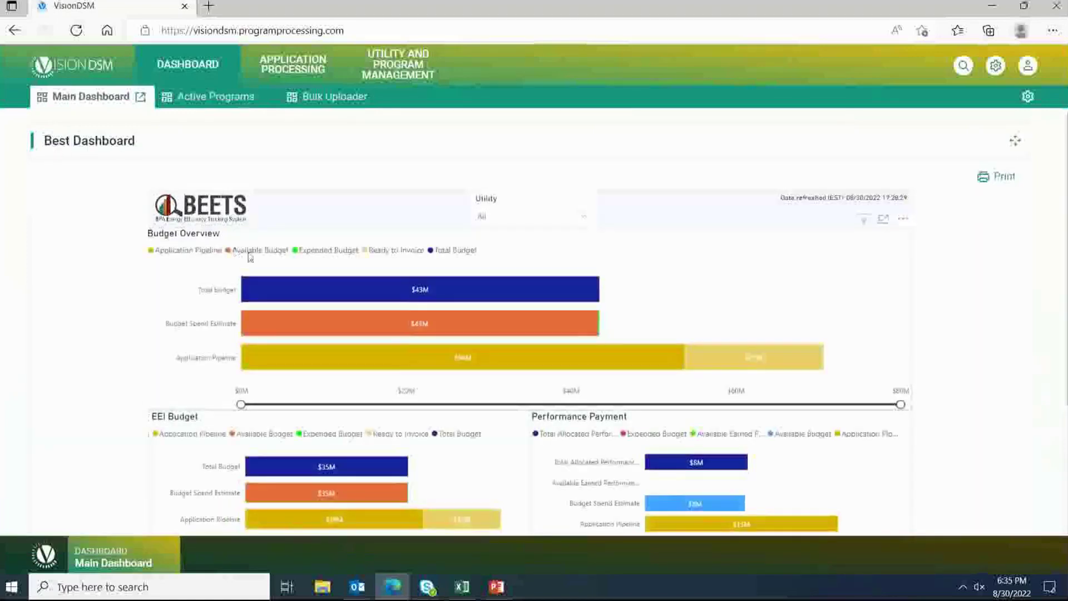
click(1028, 100)
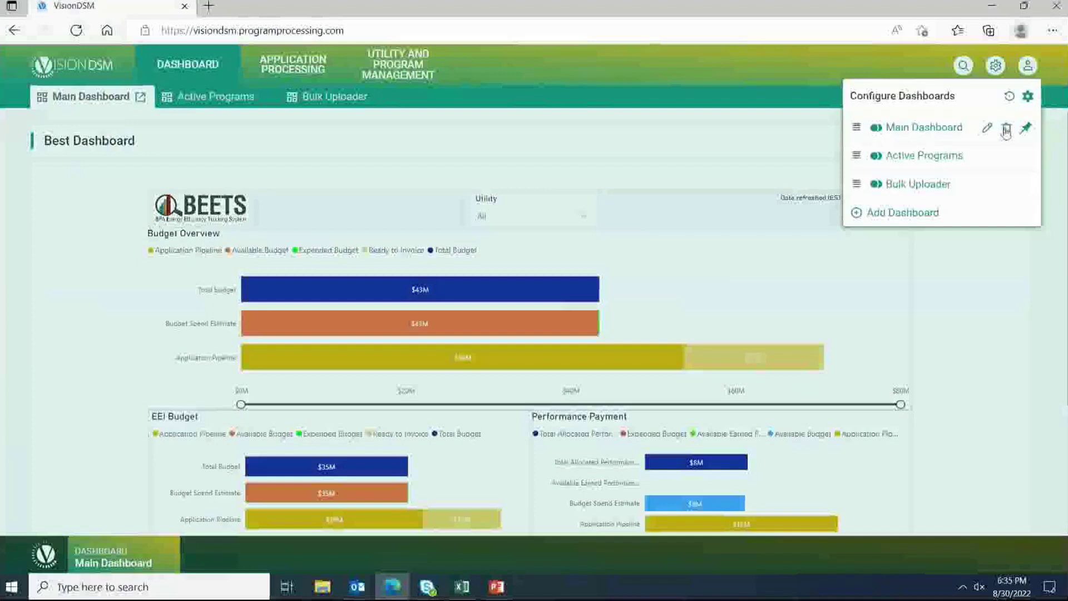
Step: Delete the Active Programs dashboard from Configure Dashboards and confirm the deletion with Yes
mouse_move(1008, 190)
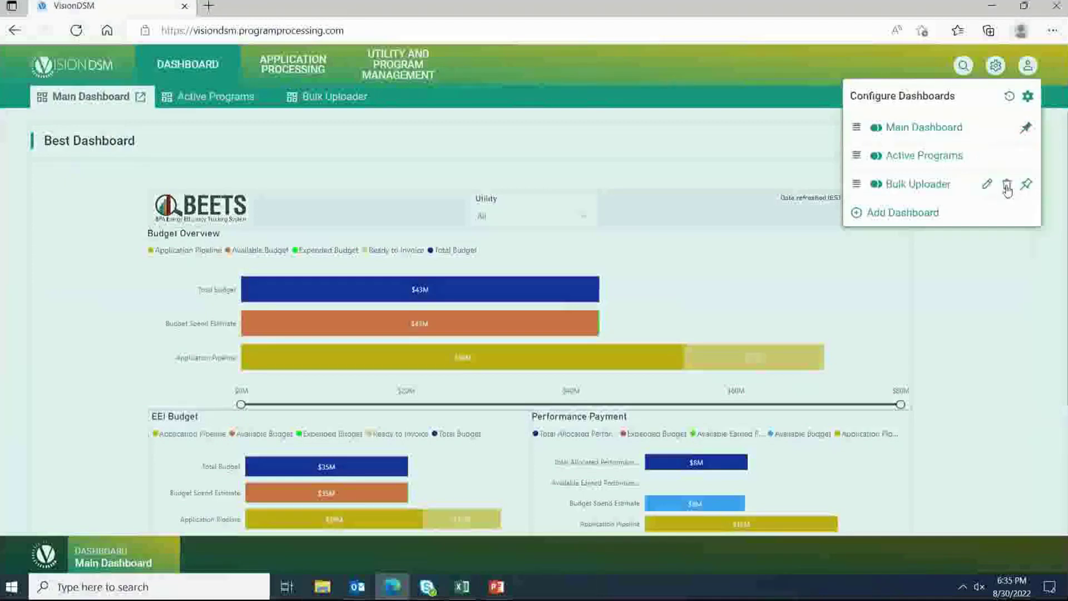
mouse_move(1011, 165)
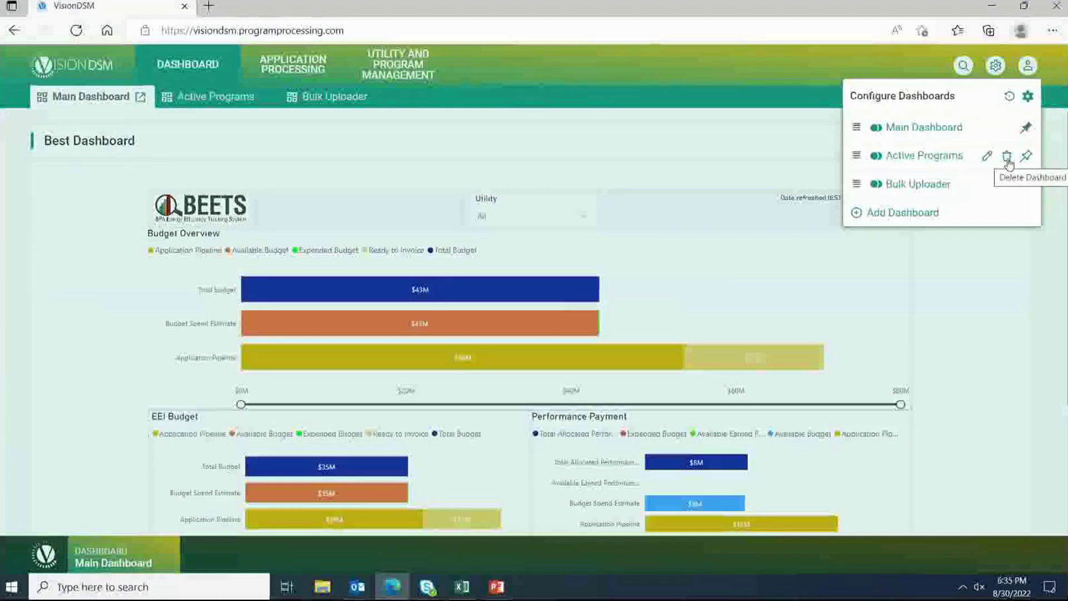
click(1008, 158)
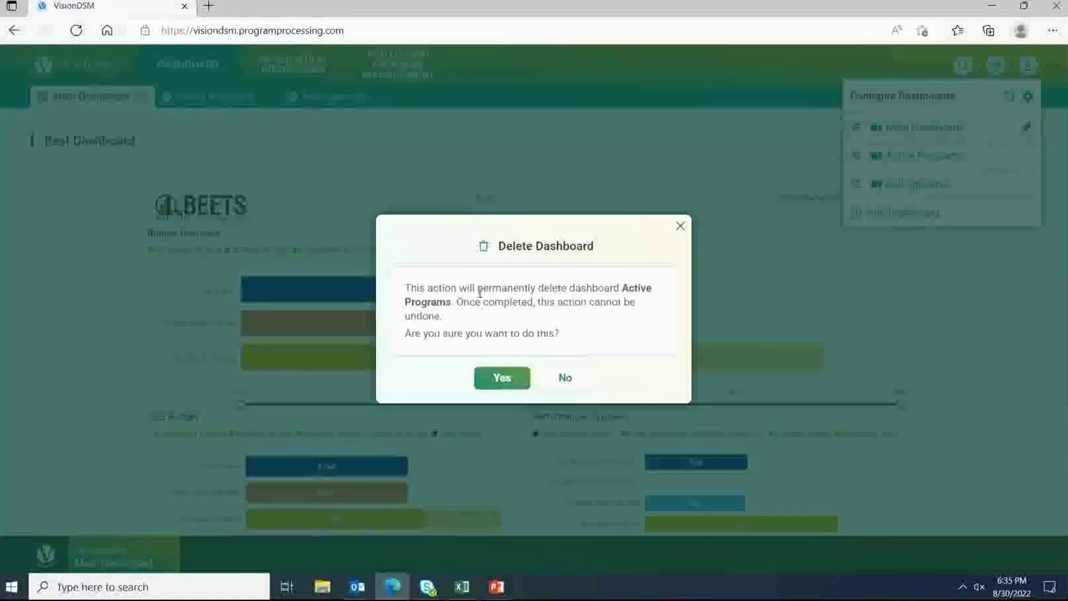
click(502, 378)
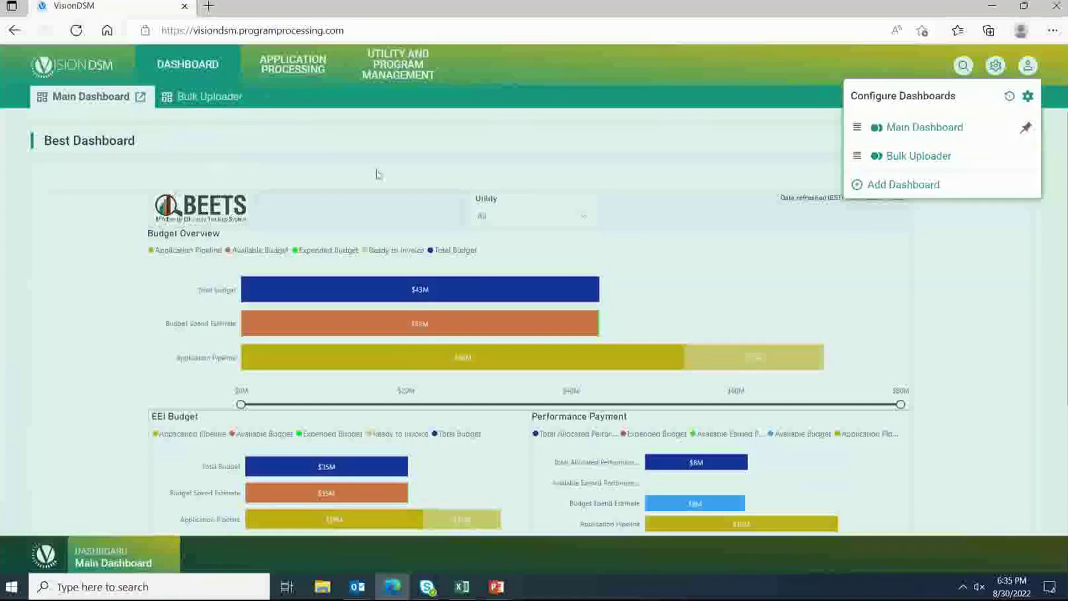
Step: On the Bulk Uploader dashboard, resize the Awesome Uploader panel by its corner handle
click(393, 115)
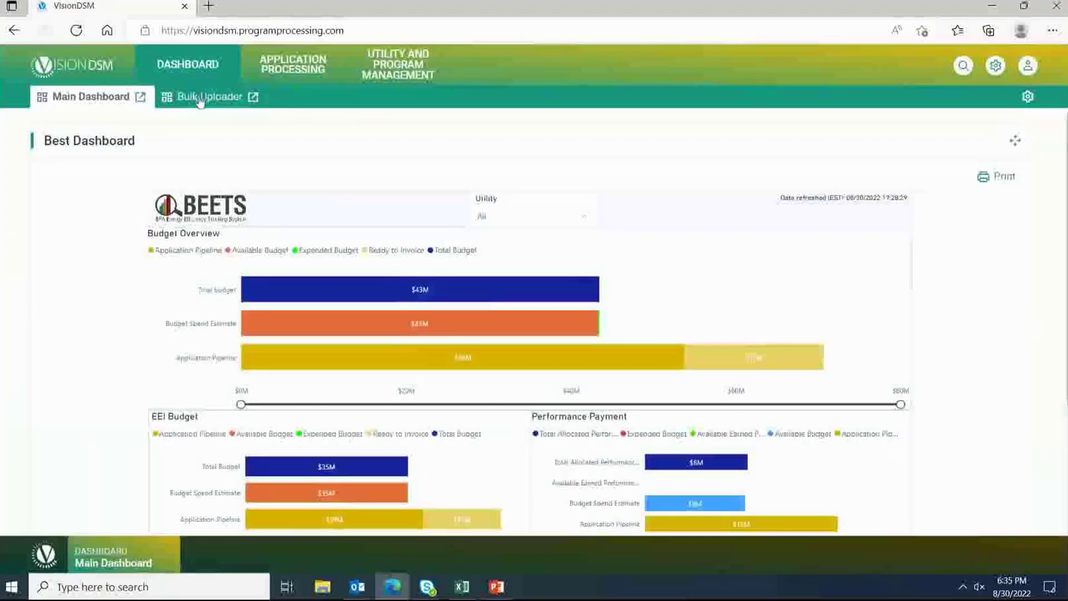
click(209, 96)
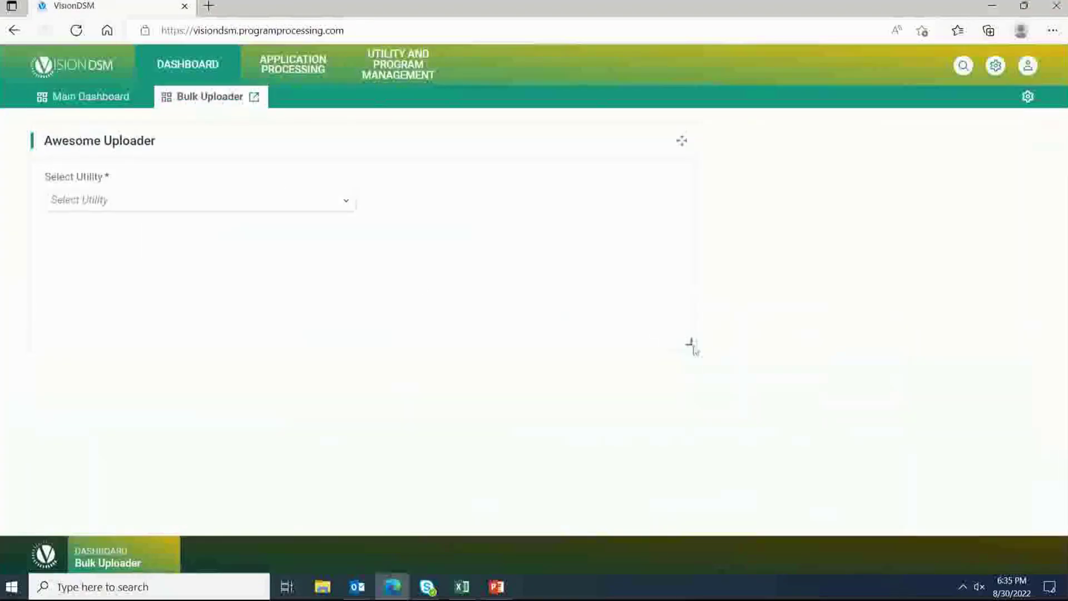
drag(692, 345, 931, 490)
drag(1030, 460, 589, 382)
Step: Back on the Main Dashboard, resize the Best Dashboard report panel by its corner
click(86, 96)
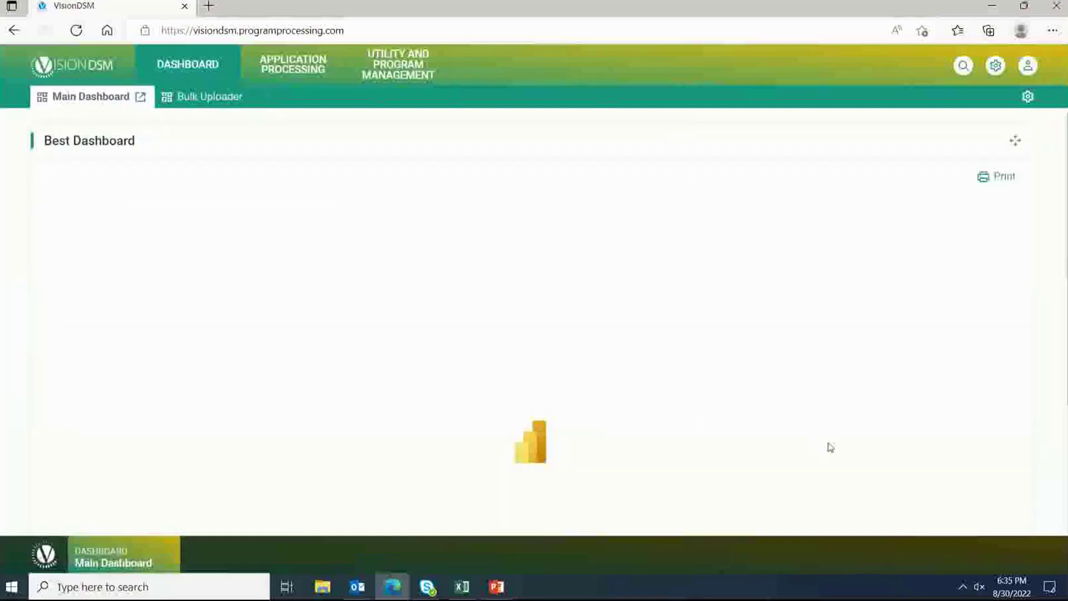
scroll(585, 352, down, 3)
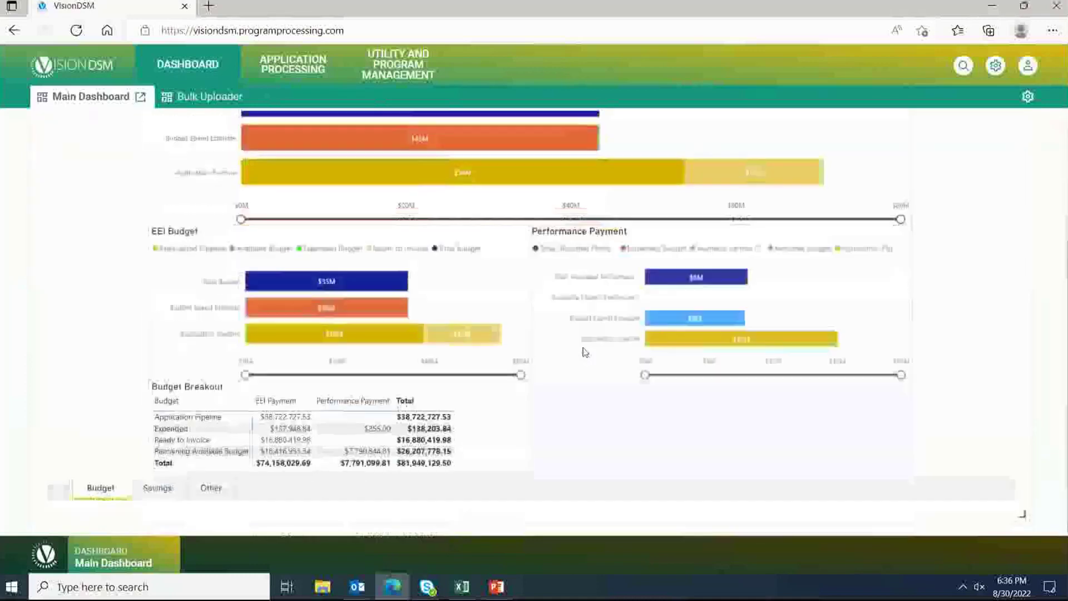
drag(1026, 516, 781, 350)
drag(1058, 530, 1037, 542)
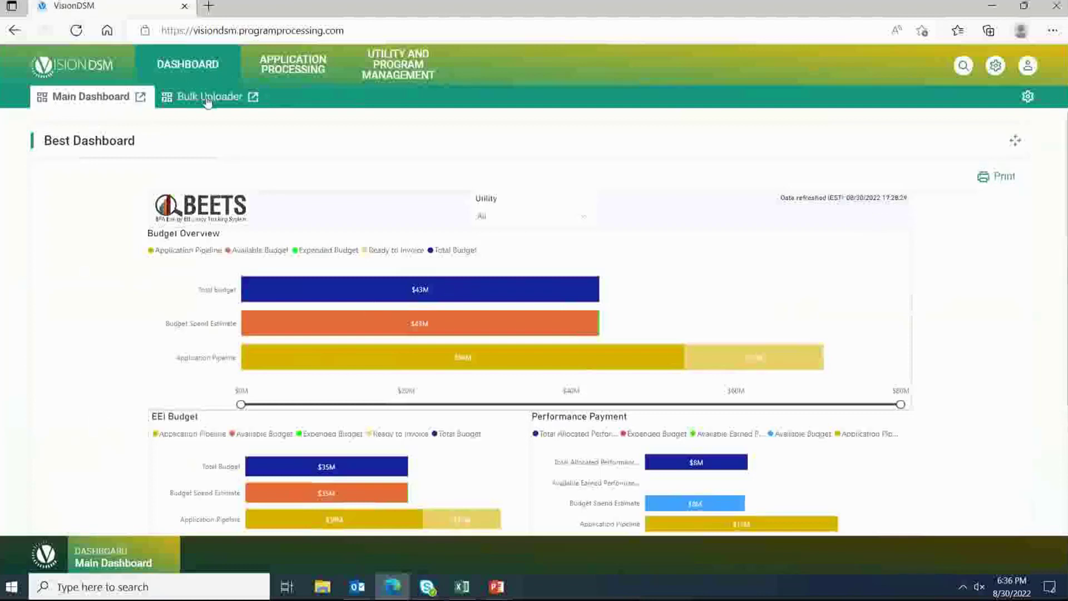
click(1027, 98)
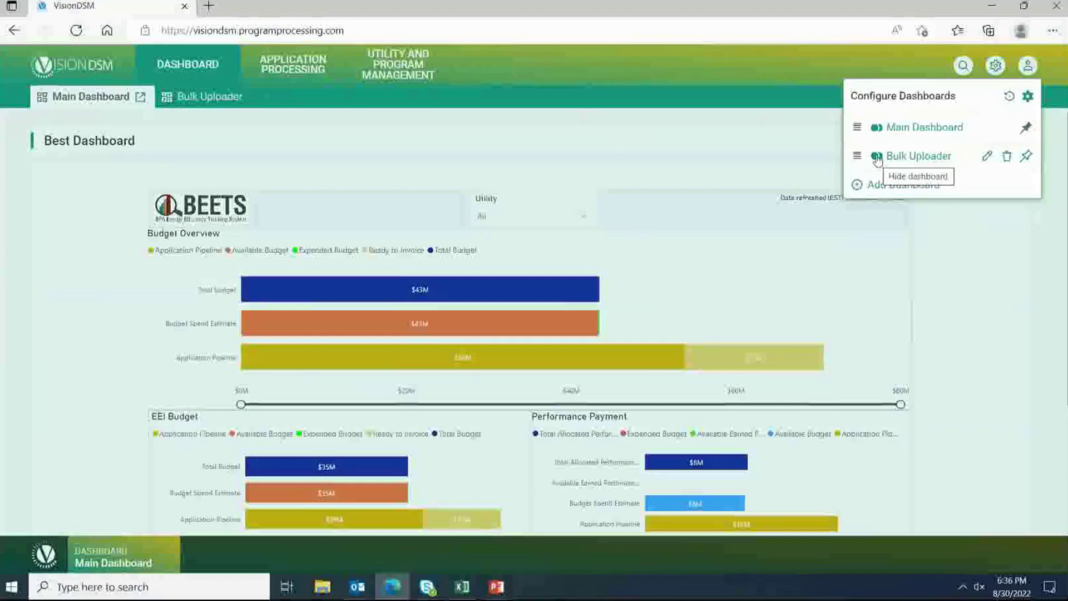
click(878, 158)
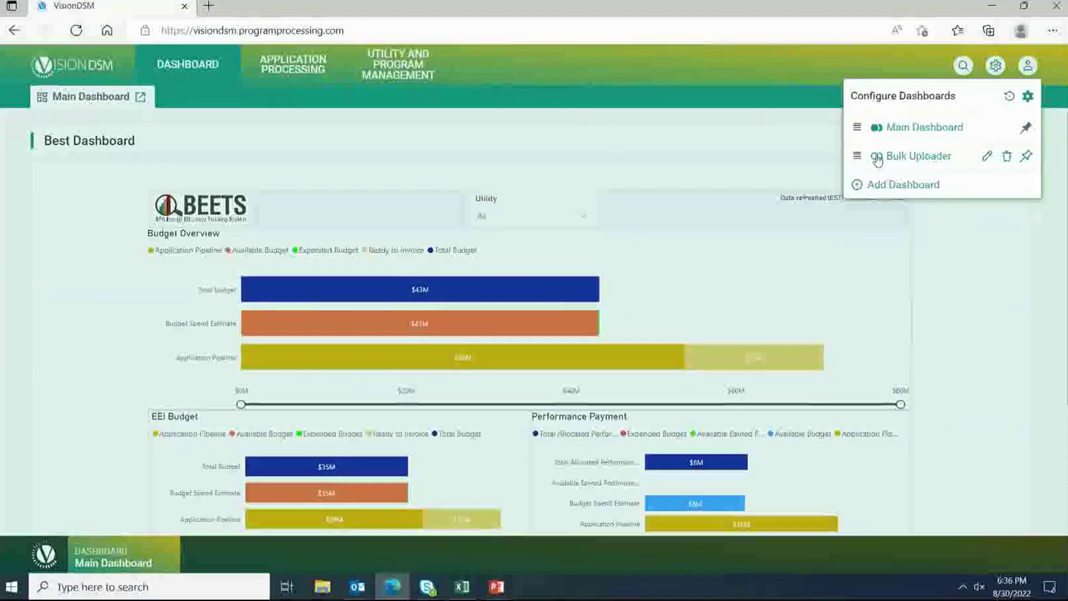
click(877, 158)
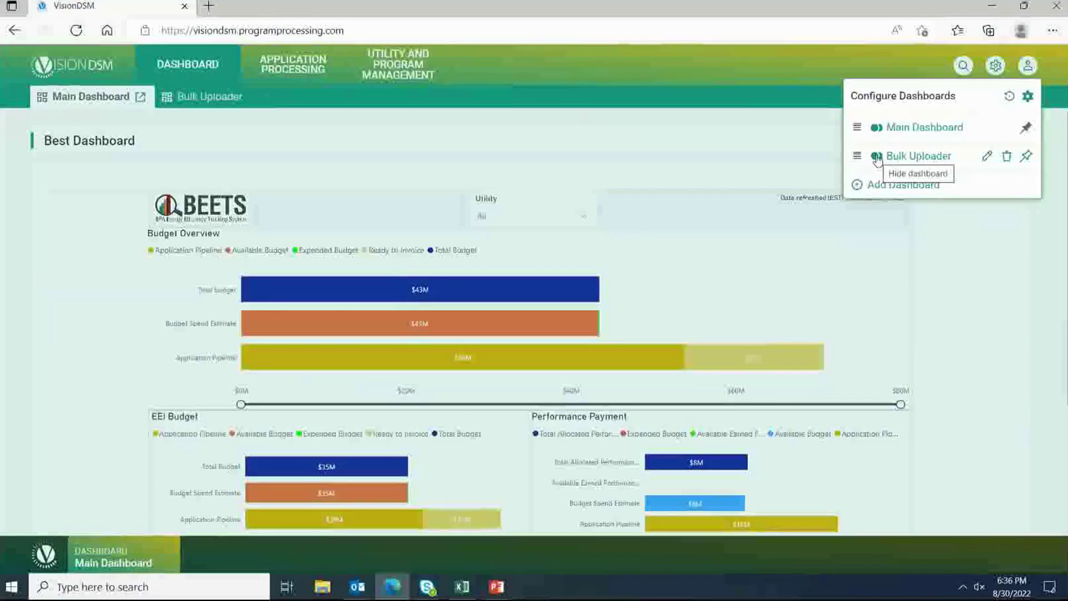
click(877, 158)
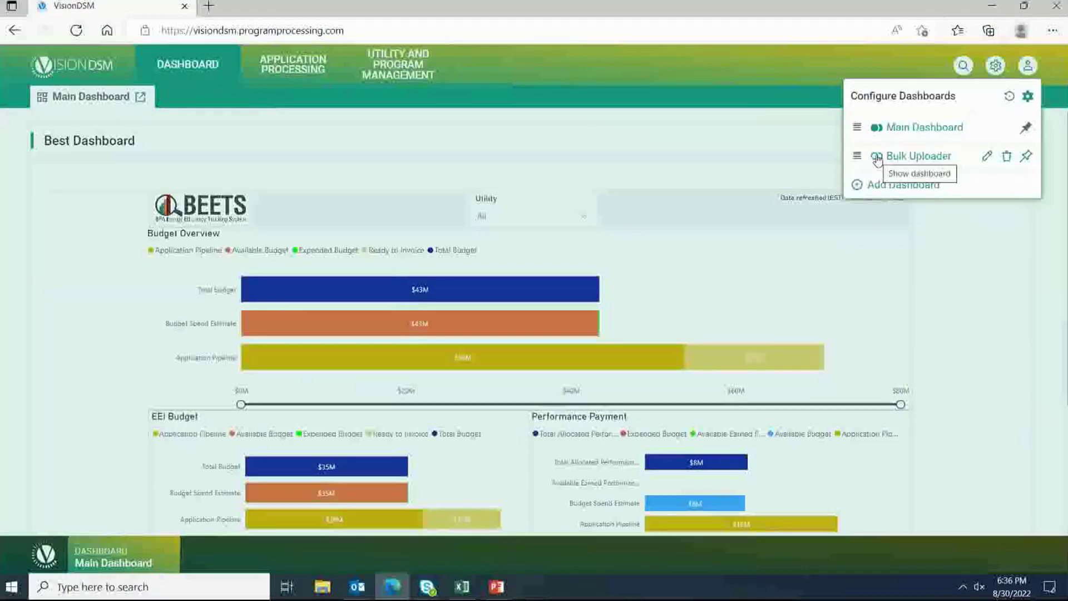
click(877, 158)
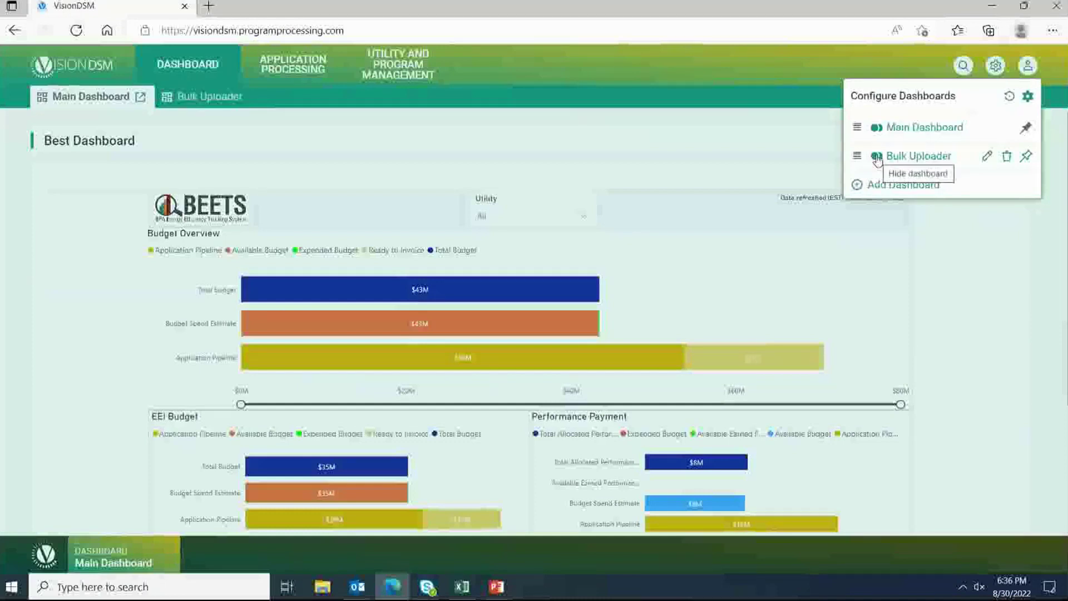
click(877, 158)
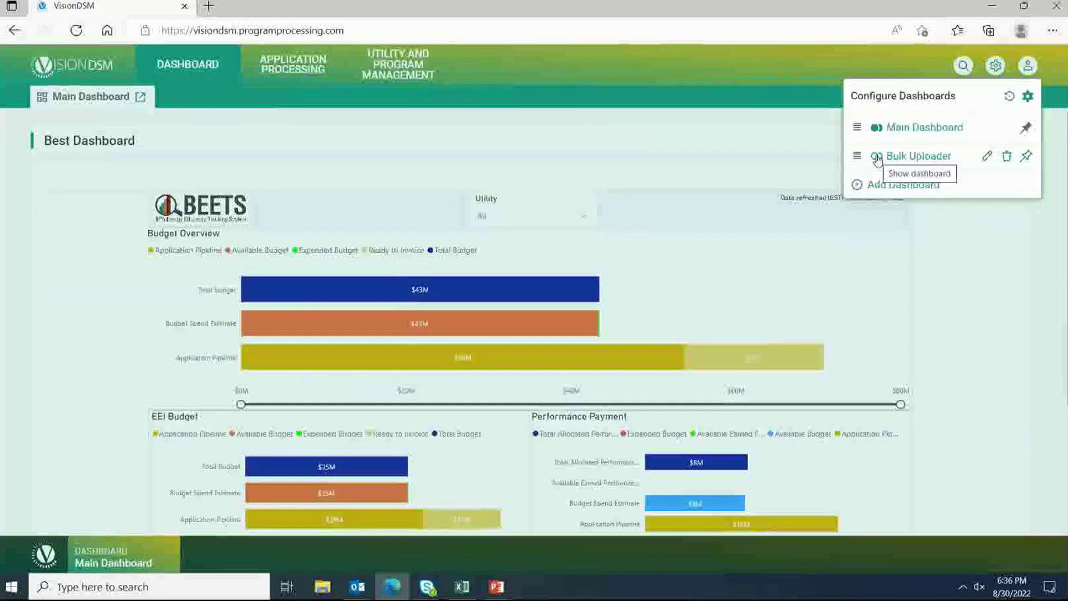
click(878, 158)
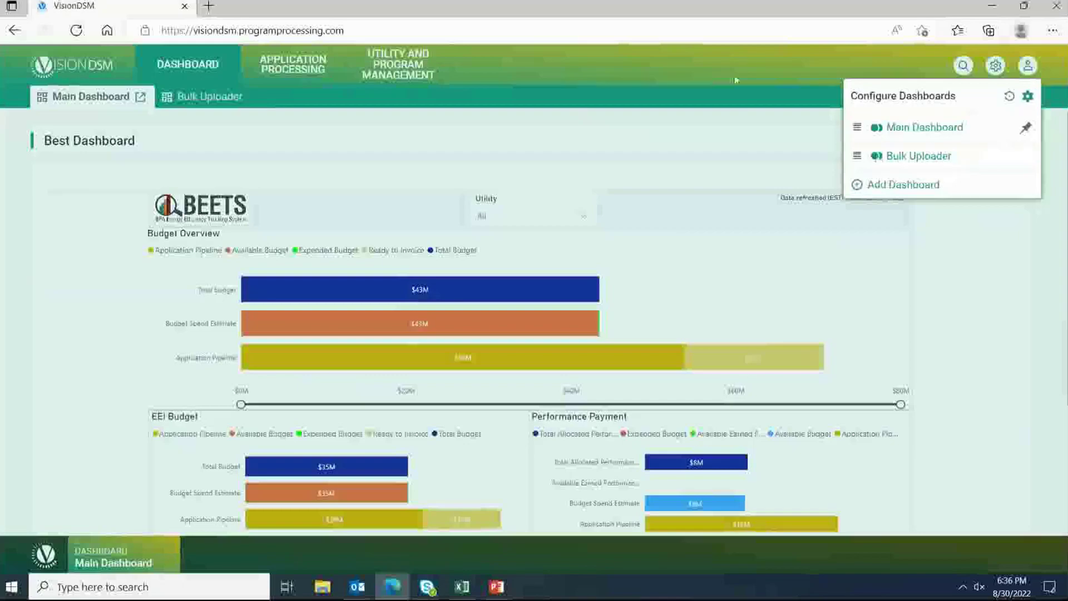
click(736, 79)
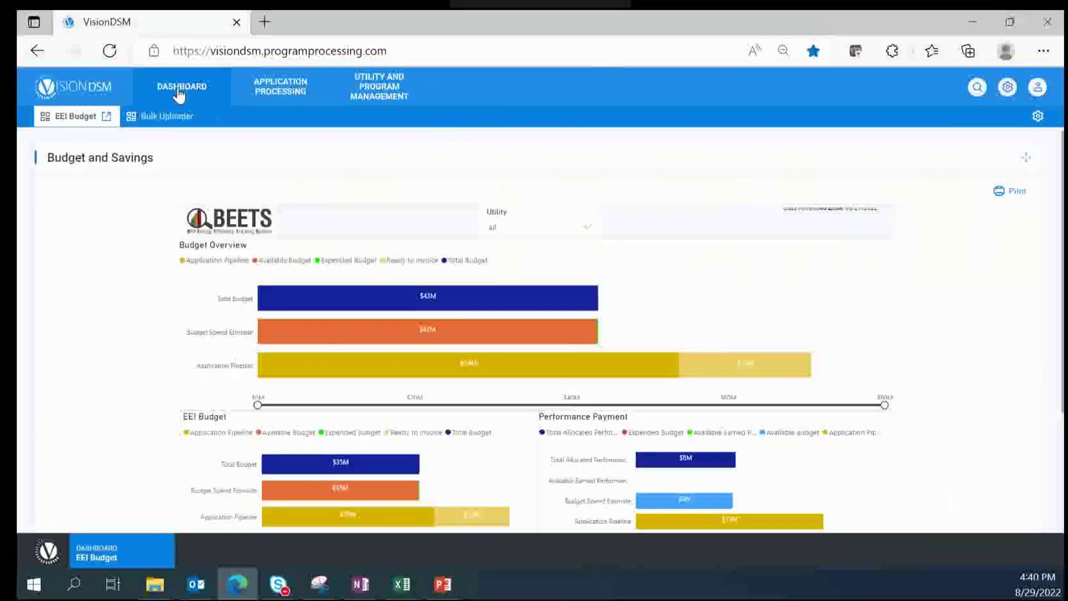
Step: Go to the Application Processing Work Center from the top navigation
click(310, 103)
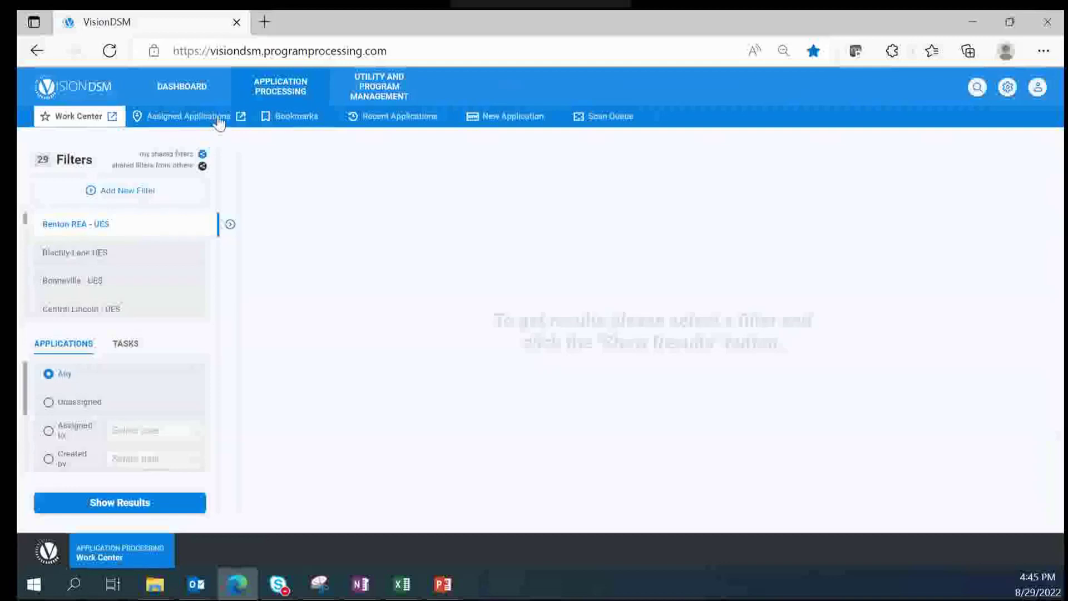
Step: From Bookmarks, open the first bookmarked application and remove its bookmark
click(291, 125)
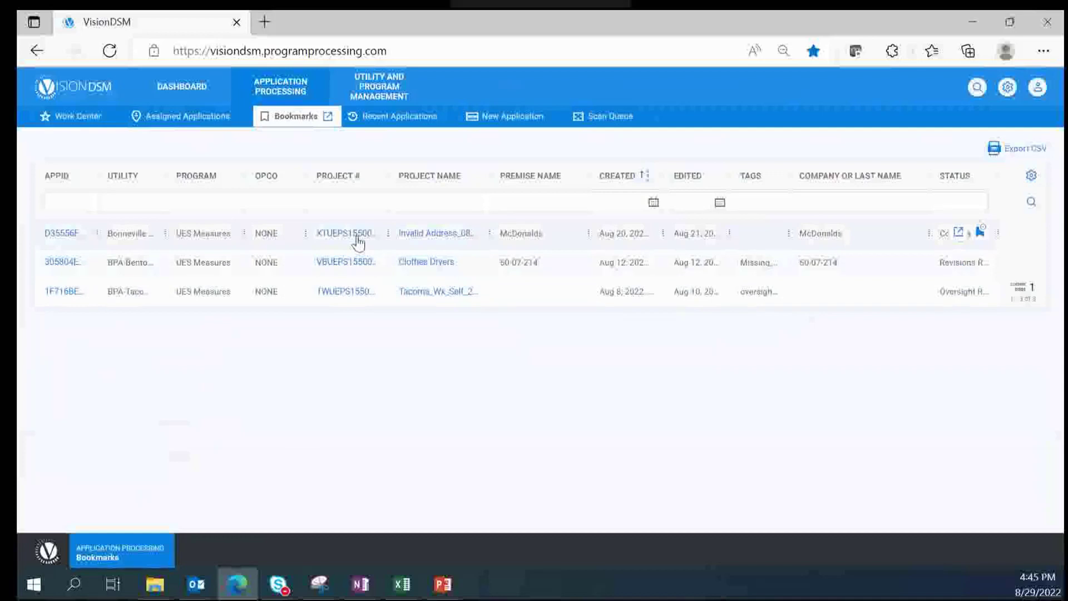
click(358, 238)
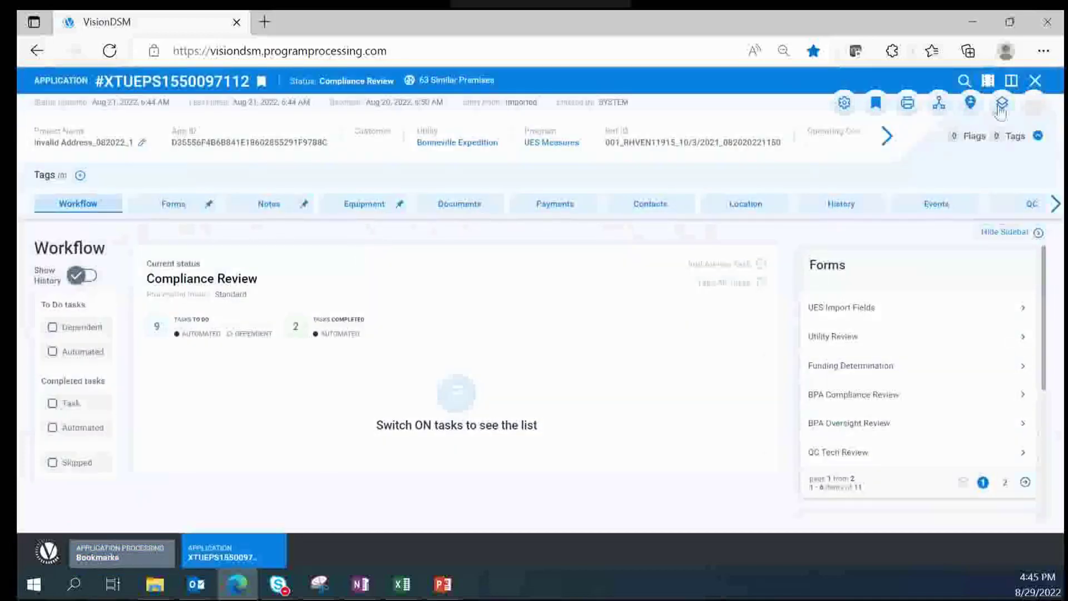
click(878, 111)
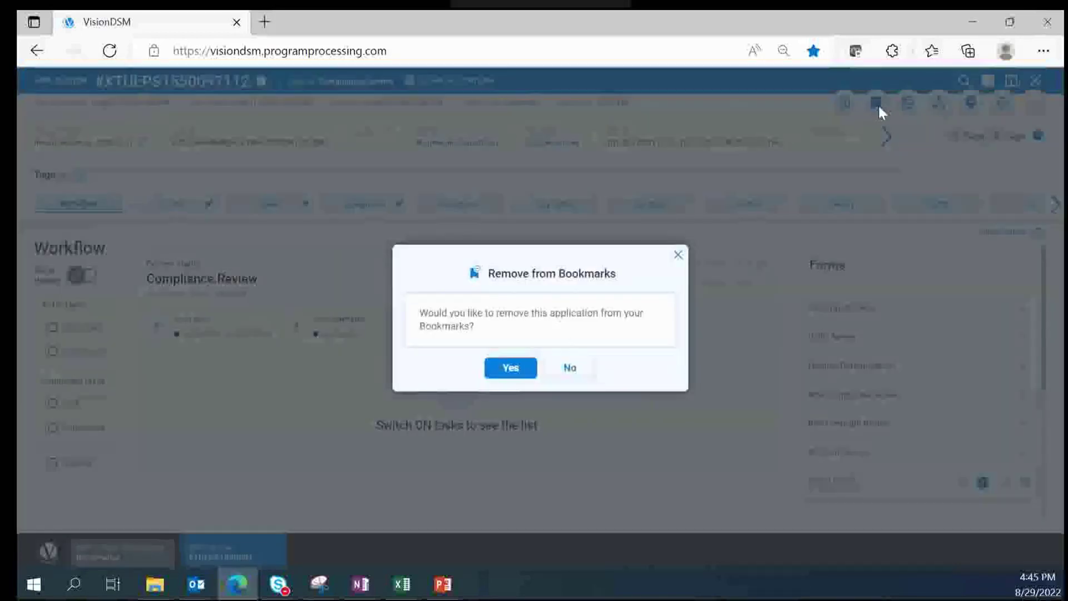
click(509, 371)
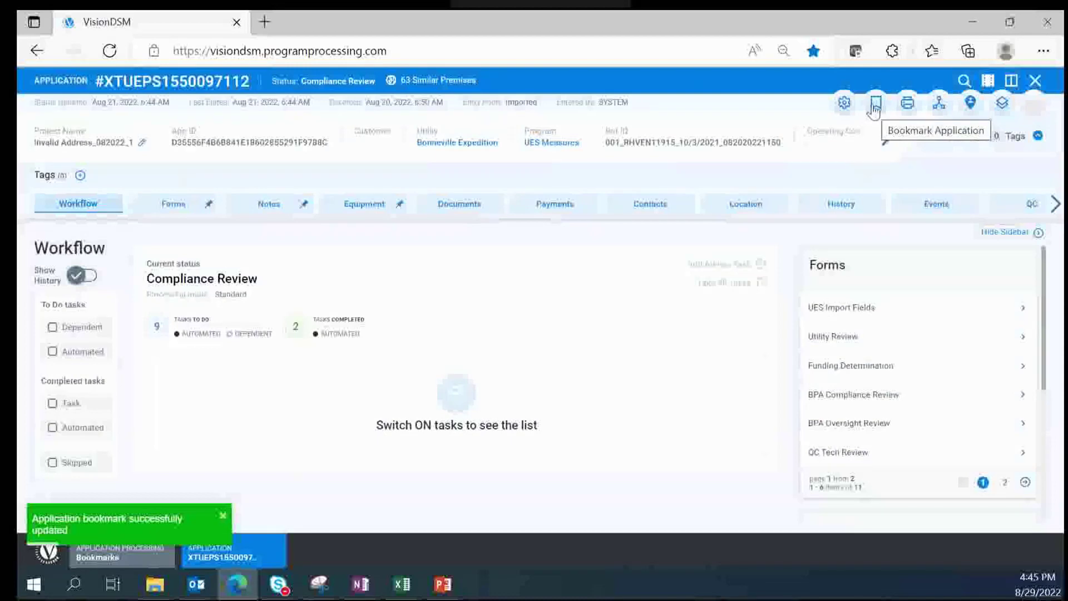
Step: Bookmark the application again and return to the Bookmarks list
click(875, 105)
click(509, 370)
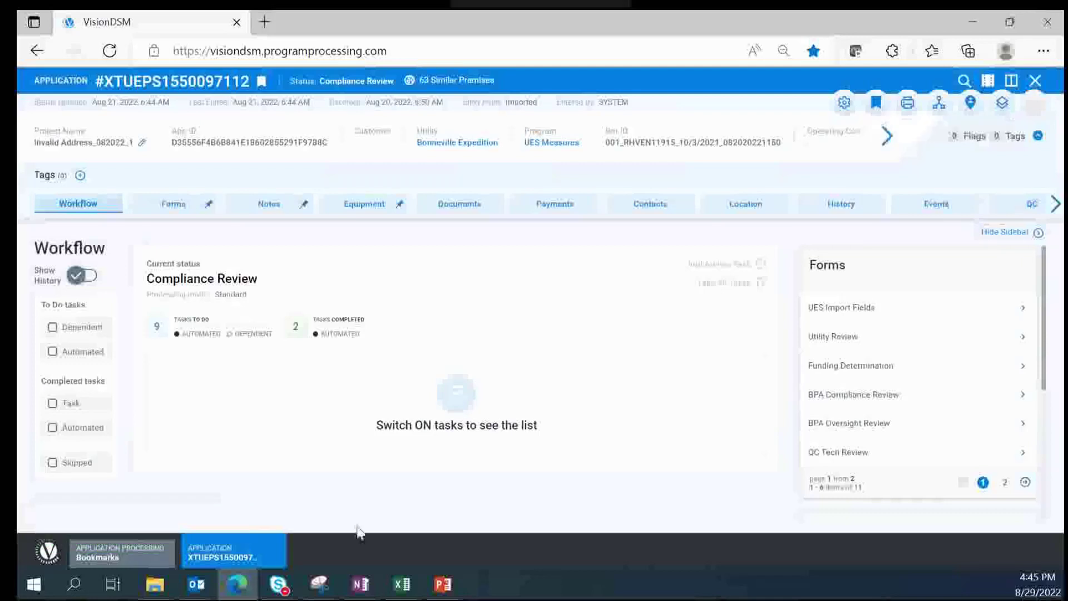
click(150, 567)
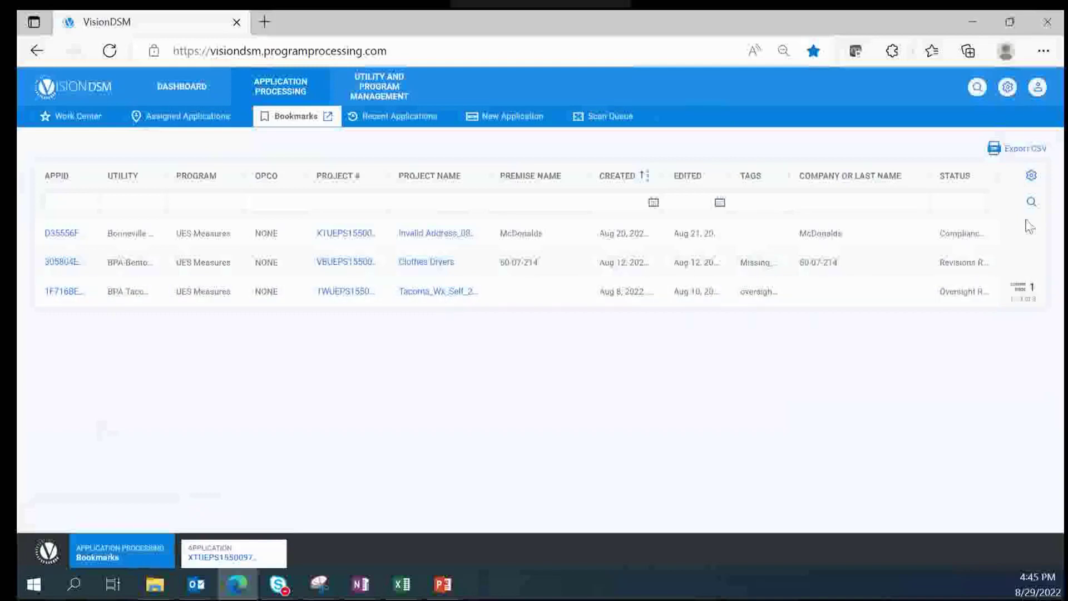
Step: In Configure Columns, toggle AppID off and back on, then move Program directly below AppID
click(1032, 178)
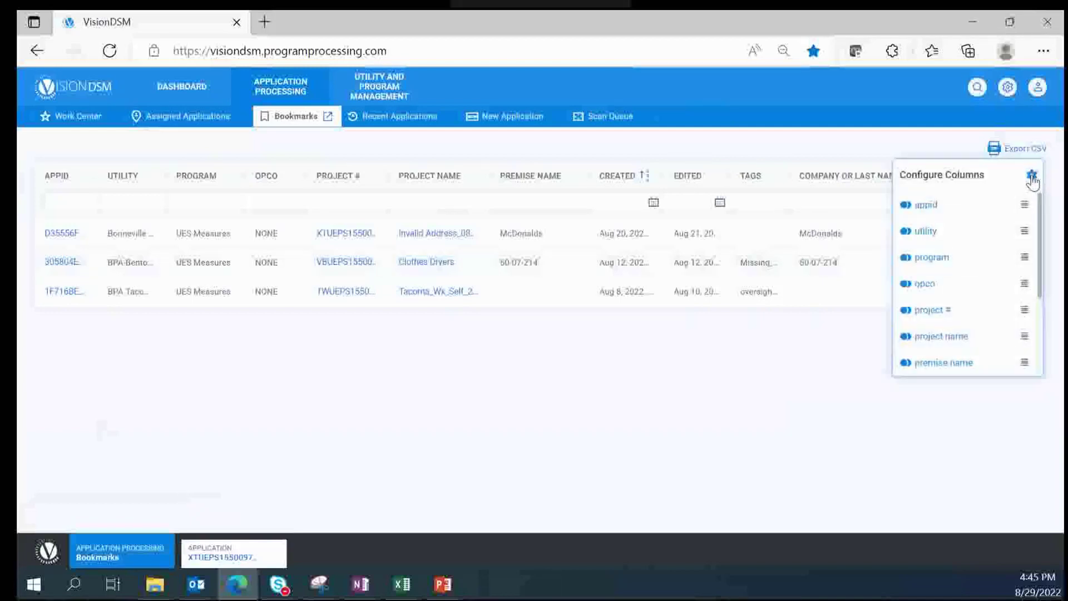
click(905, 206)
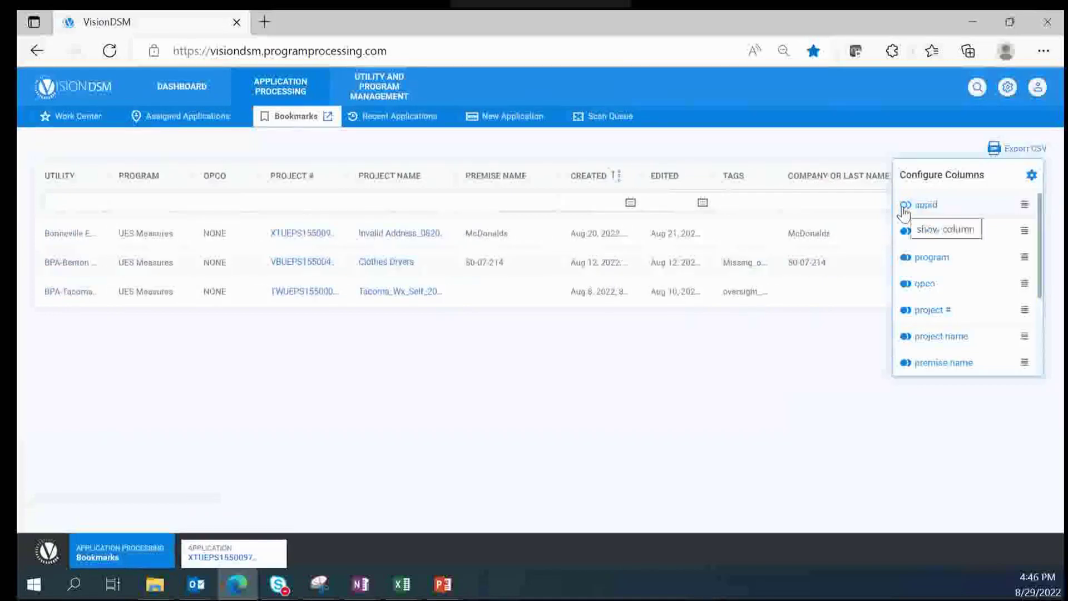
click(904, 206)
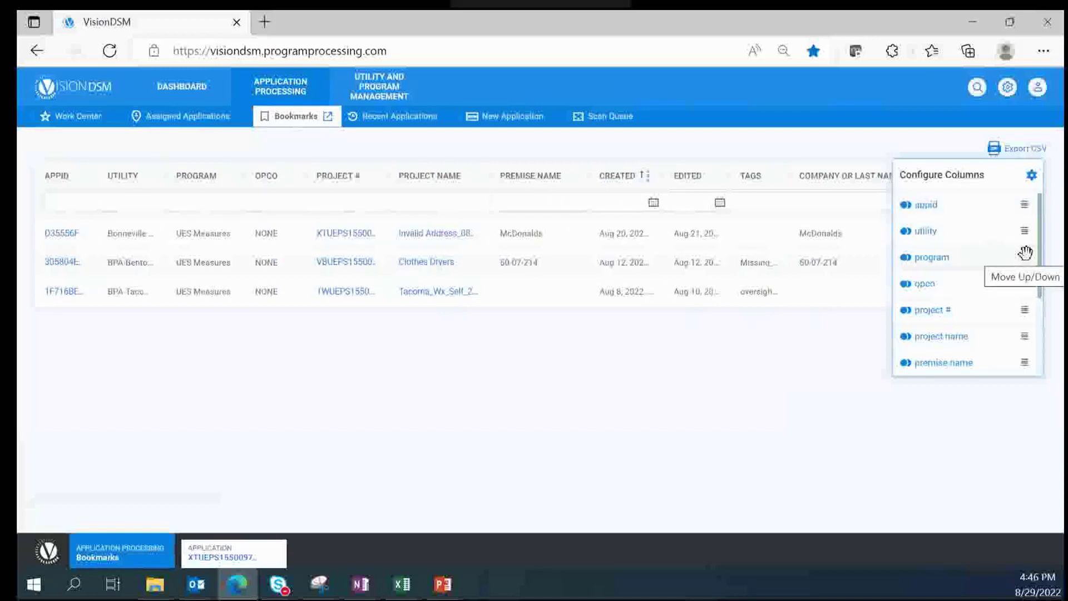
drag(1025, 253, 1022, 196)
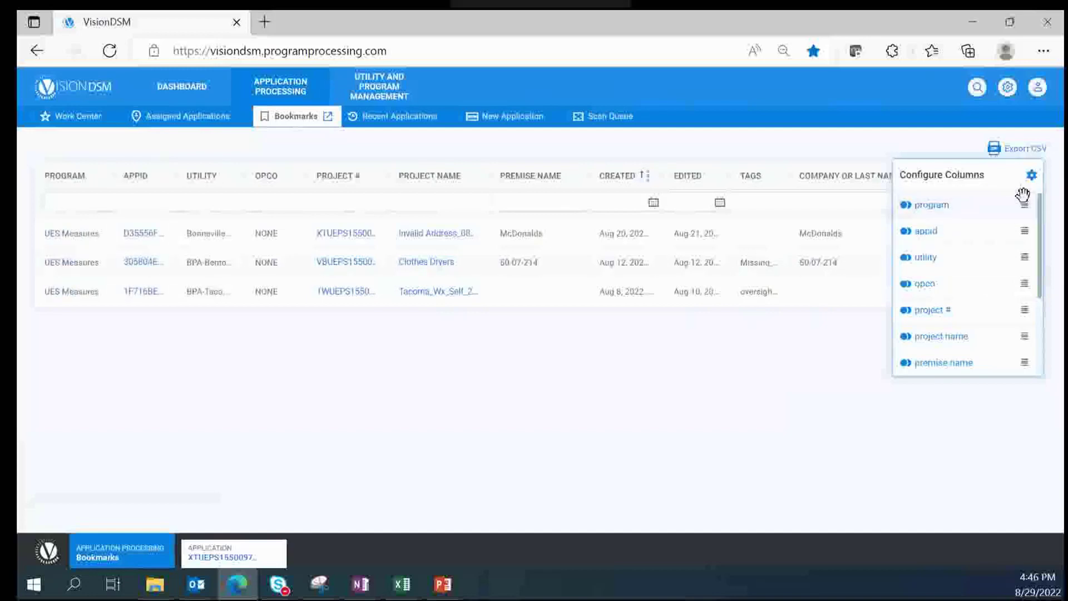
drag(1022, 198, 1016, 245)
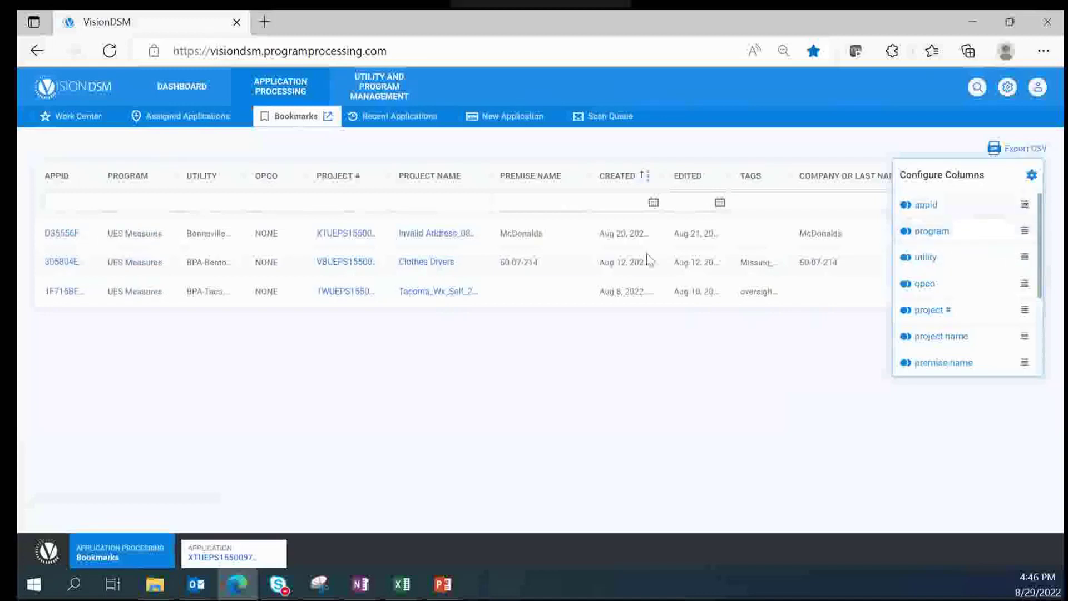
Step: Filter the bookmarks by Project Name '*tacoma*'
click(437, 195)
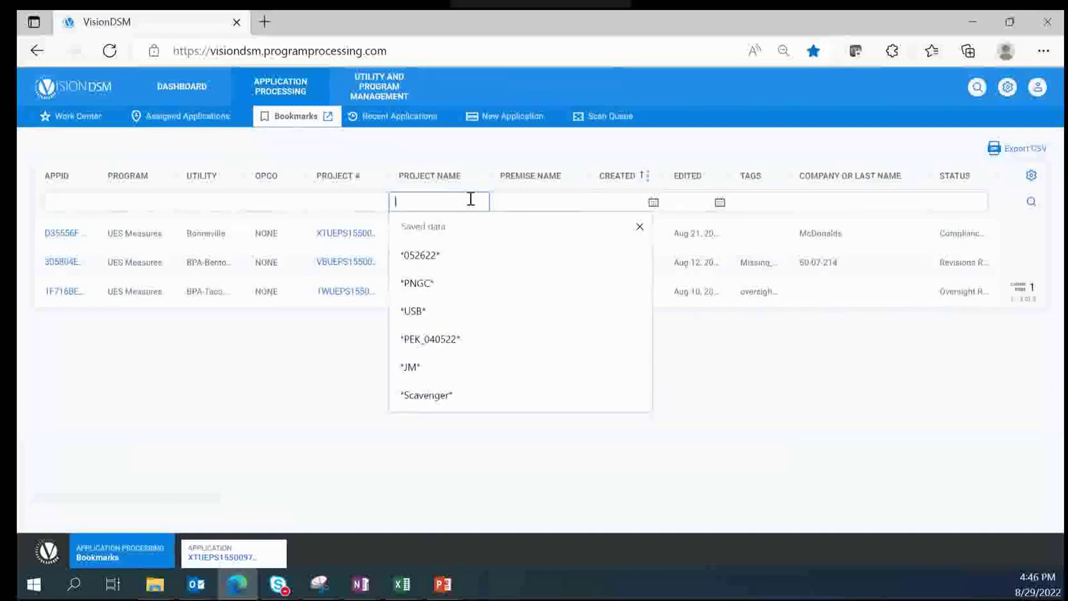
text(*)
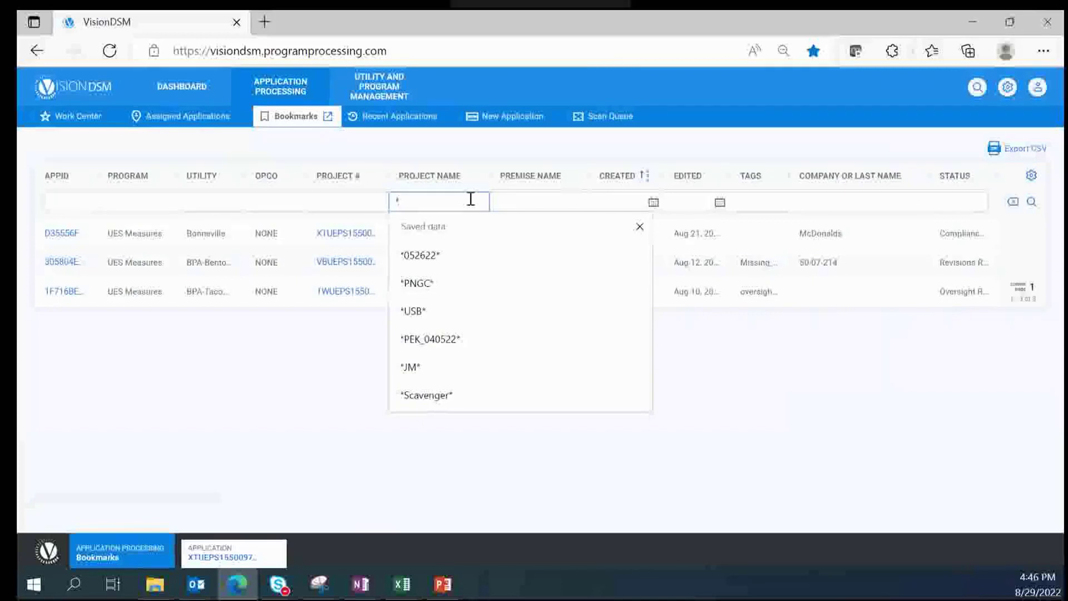
text(tac)
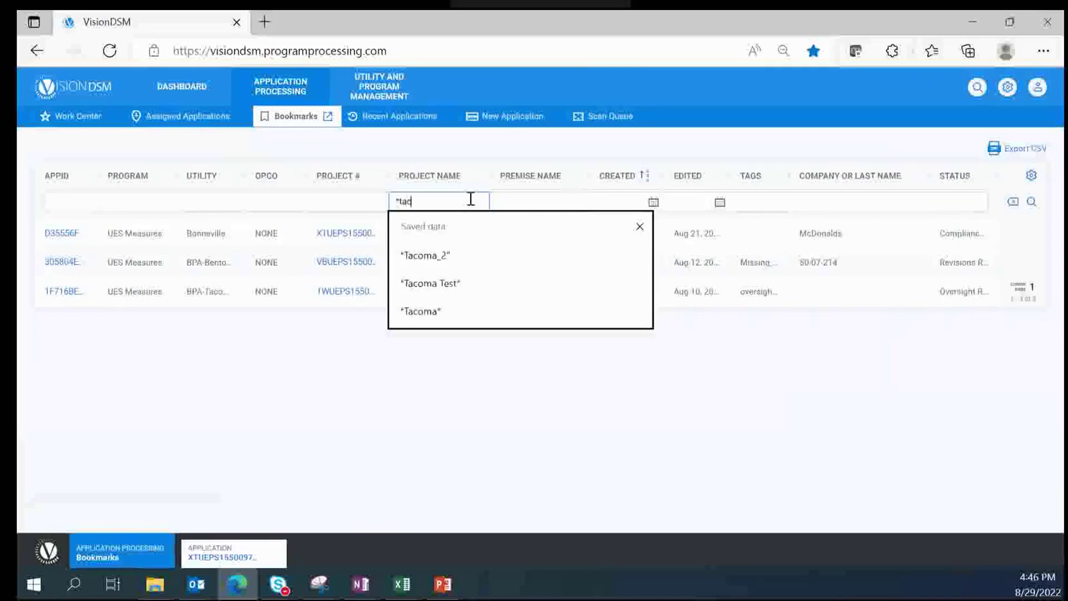
text(o)
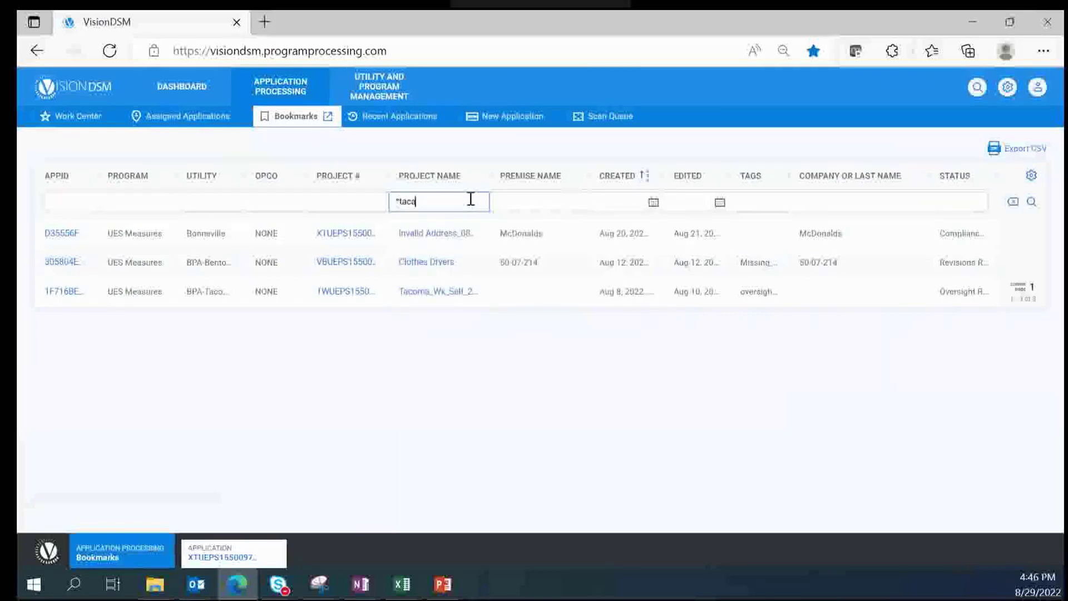
text(ma*)
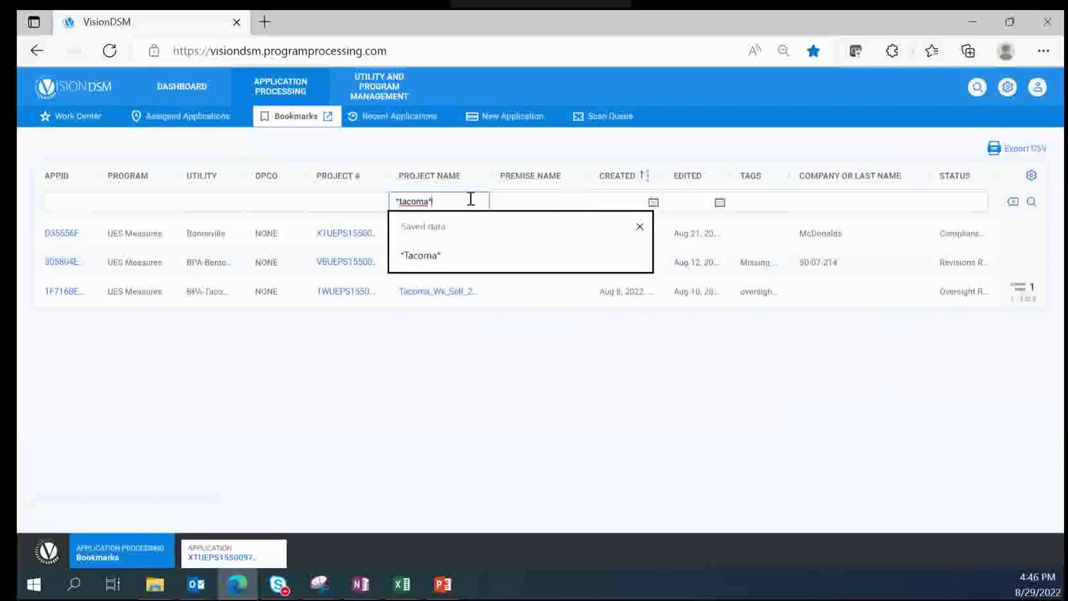
key(Return)
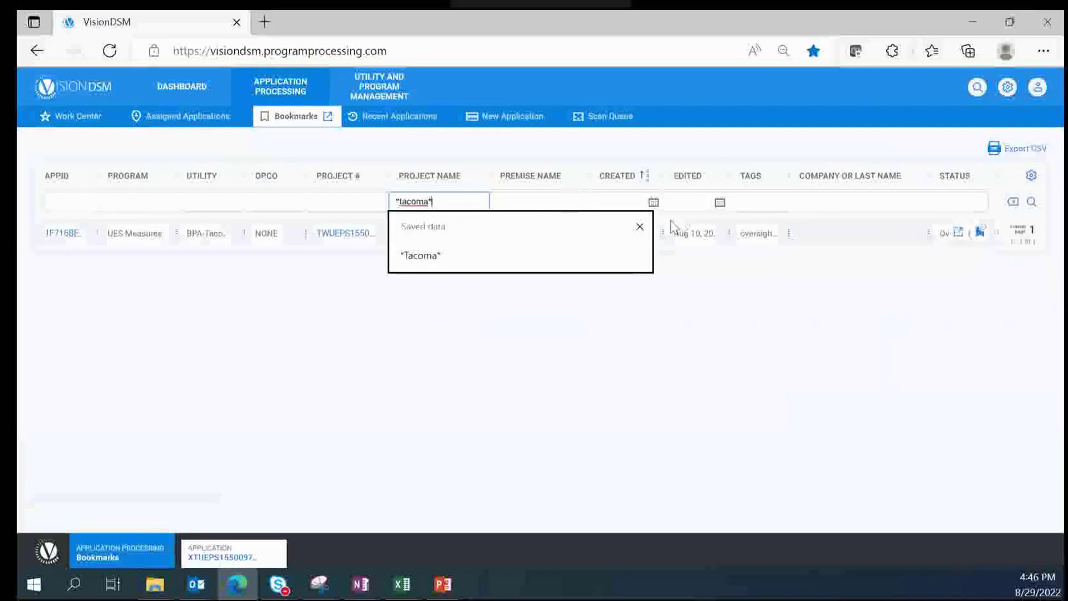
click(640, 226)
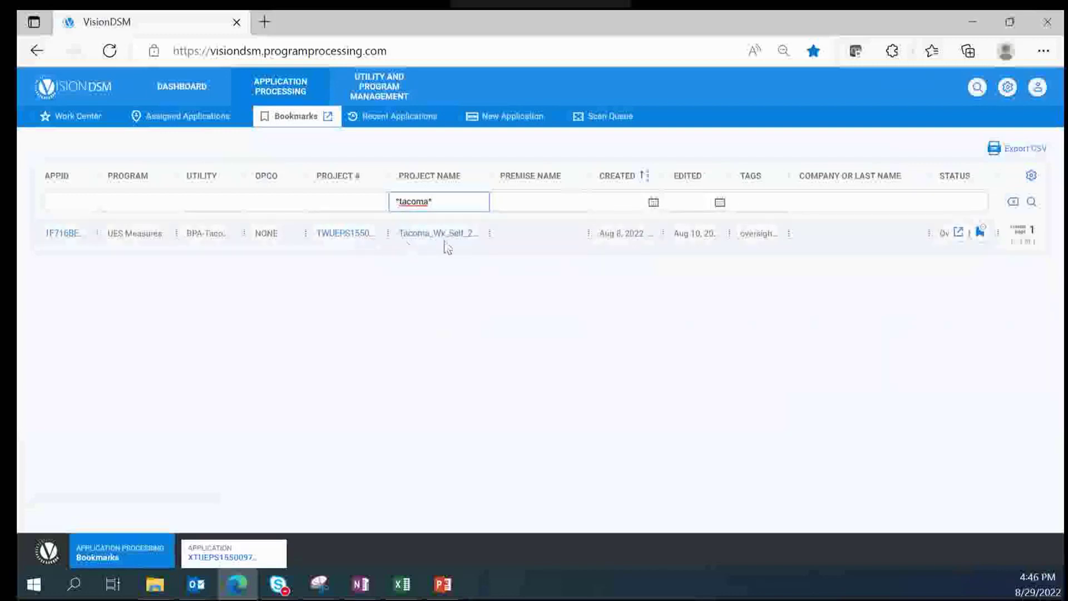
Step: Clear the Project Name filter, reload the grid, and sort the bookmarks by Project Name
click(474, 202)
key(ctrl+a)
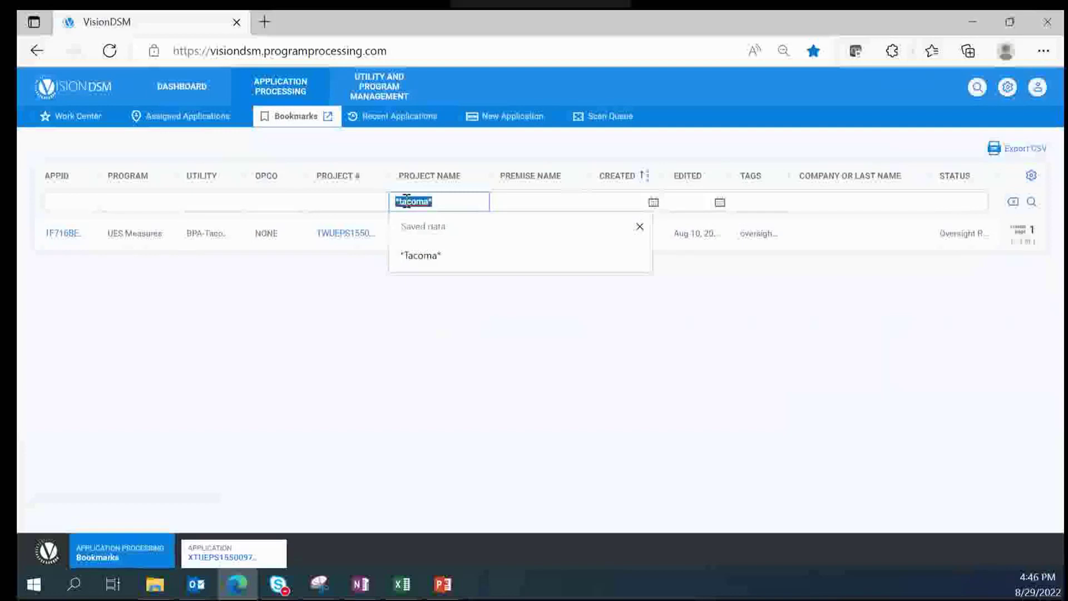
key(BackSpace)
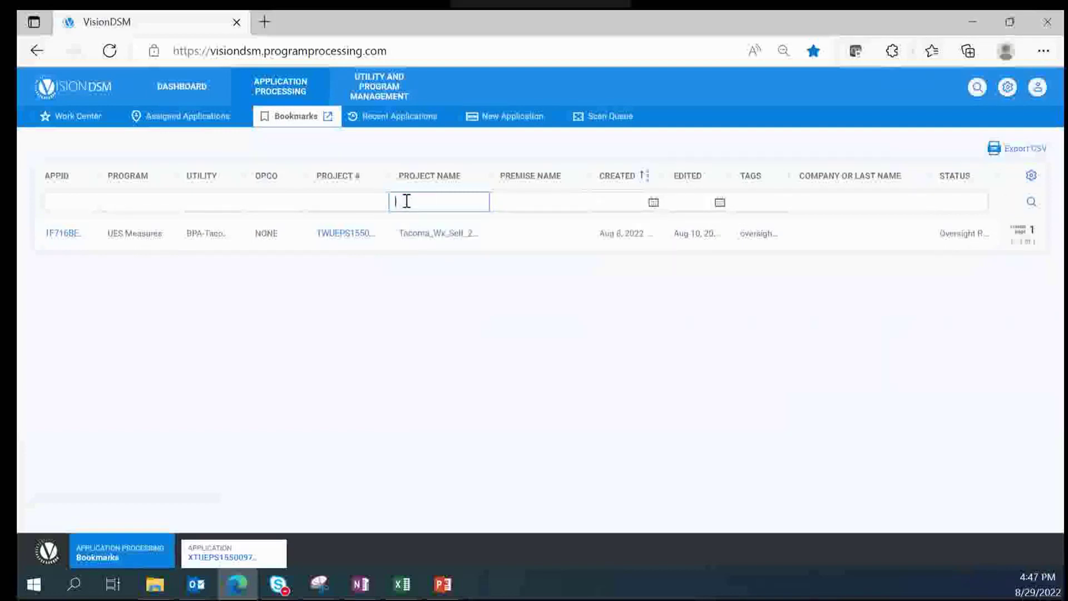
key(Return)
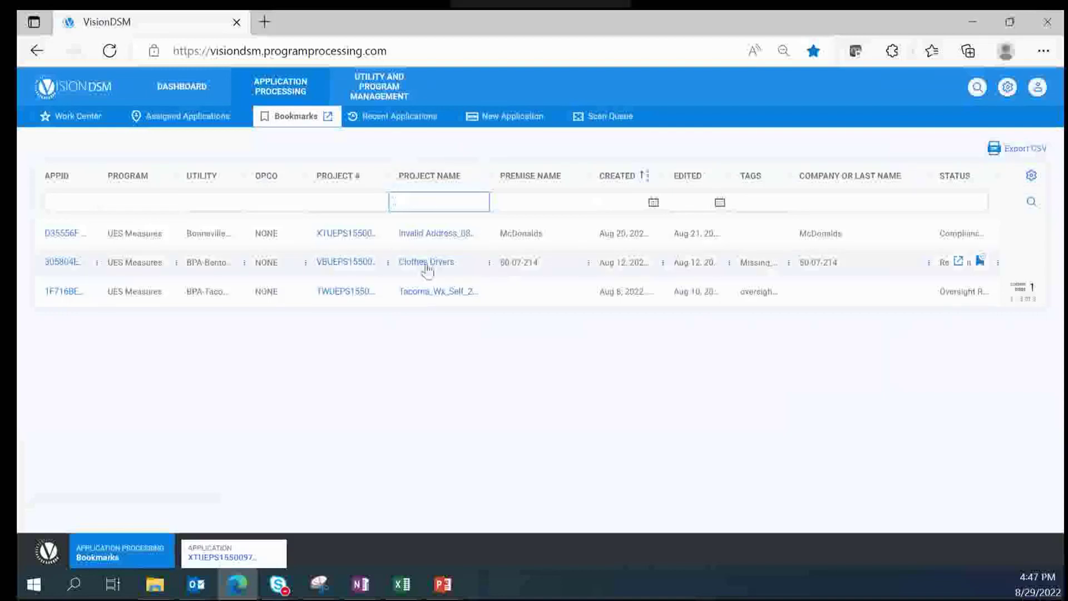
click(470, 178)
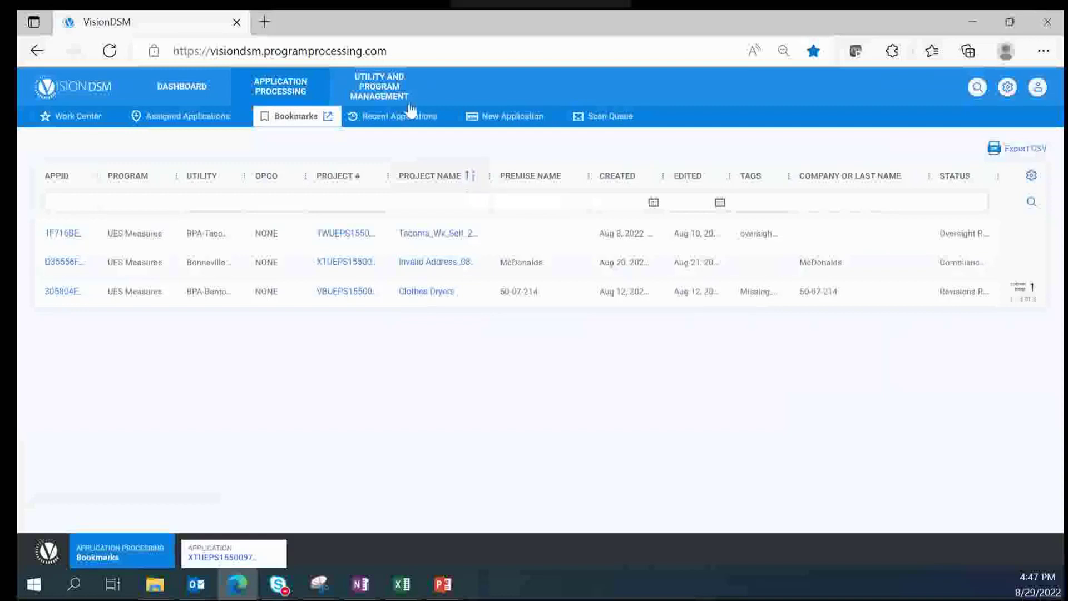
Step: Sort Recent Applications by Date Visited, newest first, then go to the New Application page
click(396, 125)
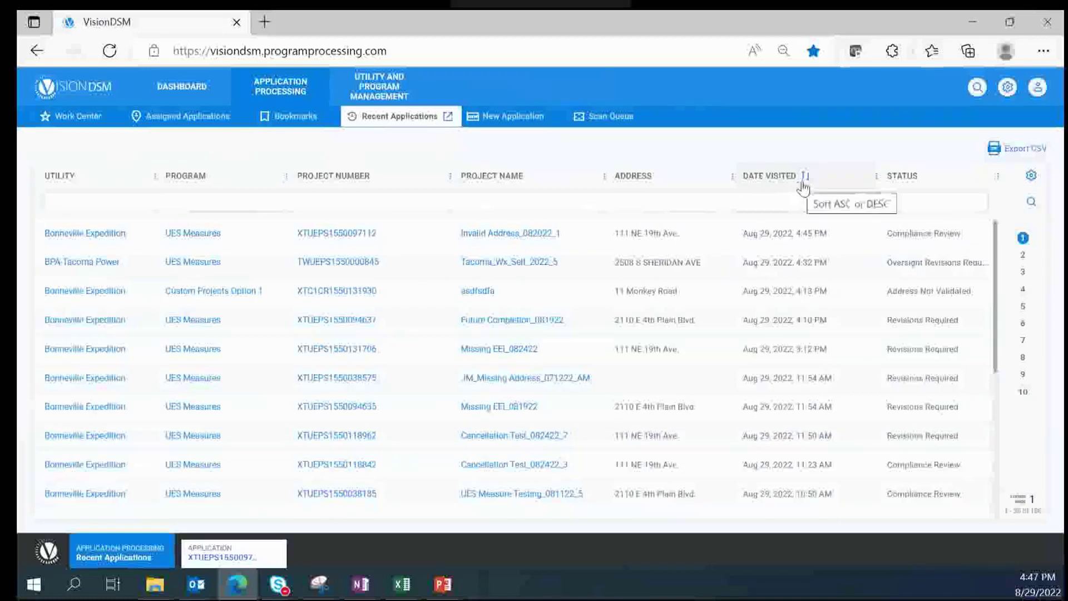
click(804, 182)
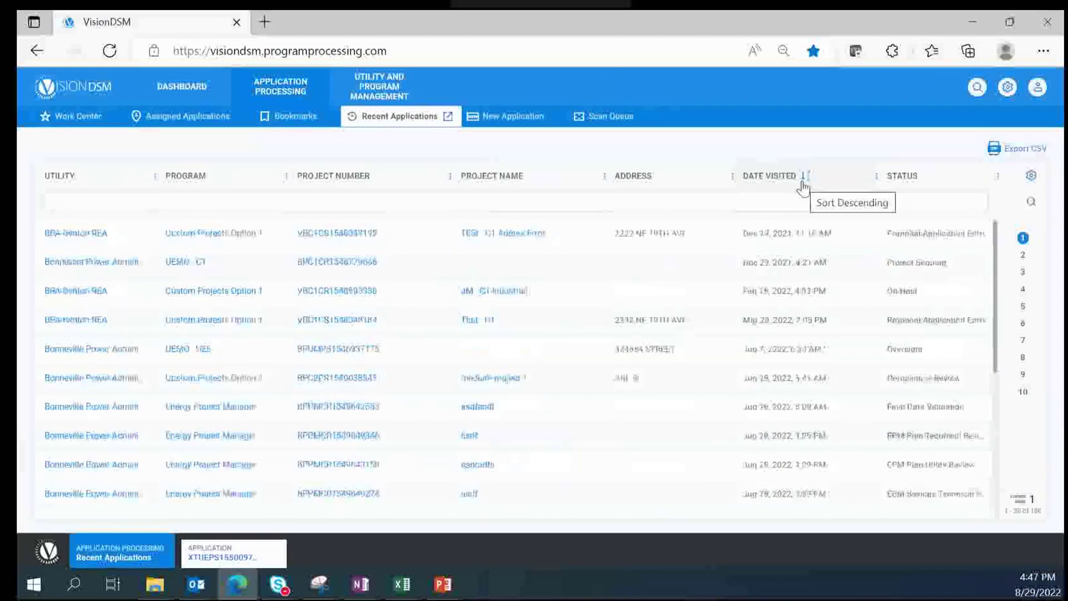
click(803, 185)
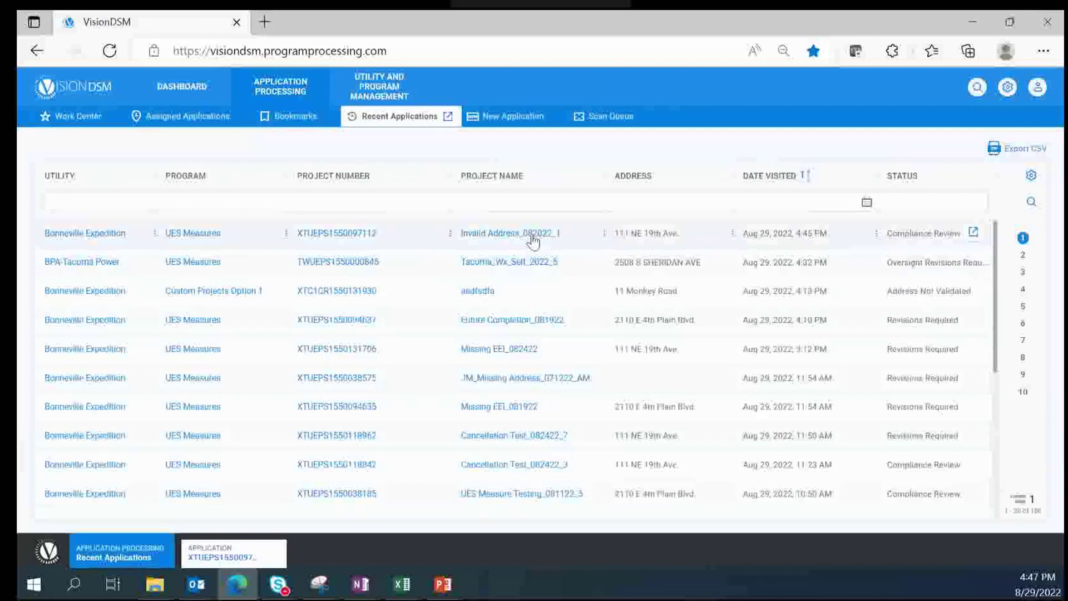
click(497, 120)
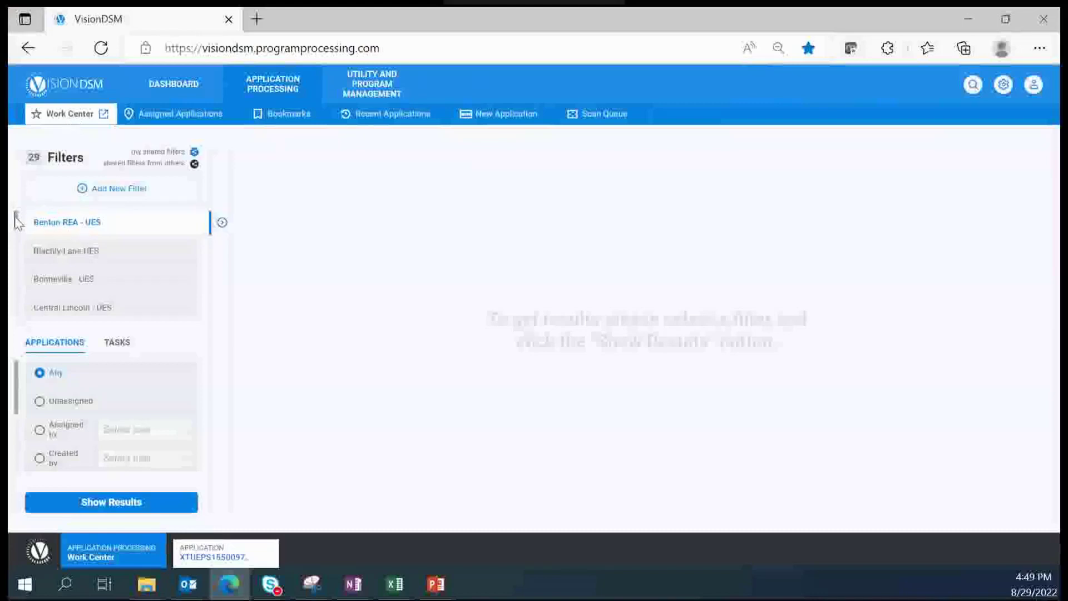
drag(18, 223, 18, 196)
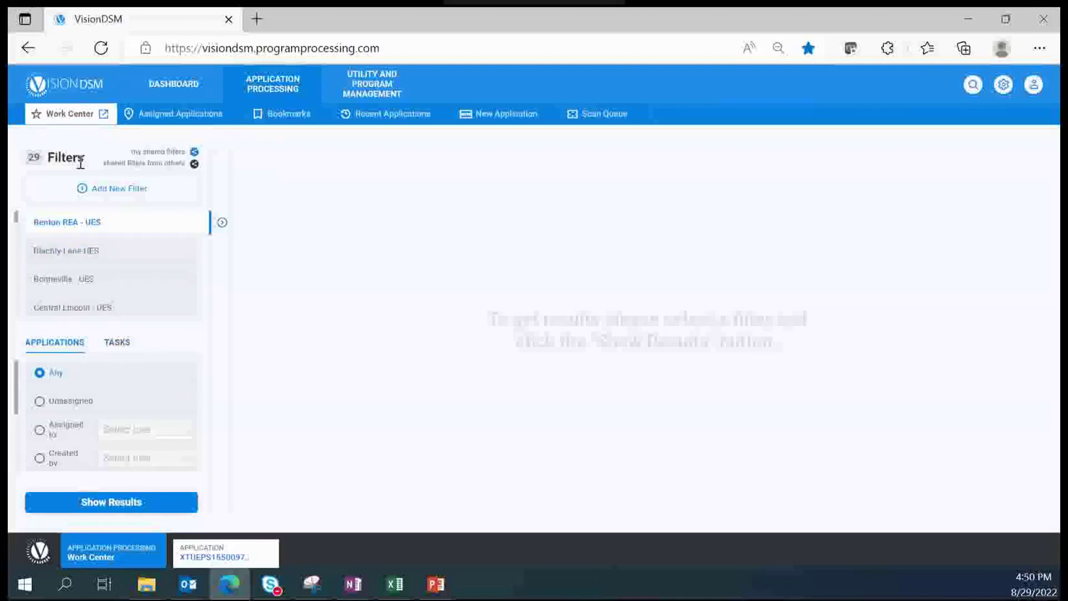
Step: Start a new Work Center filter with utility Bonneville Expedition and program UES Measures
click(84, 192)
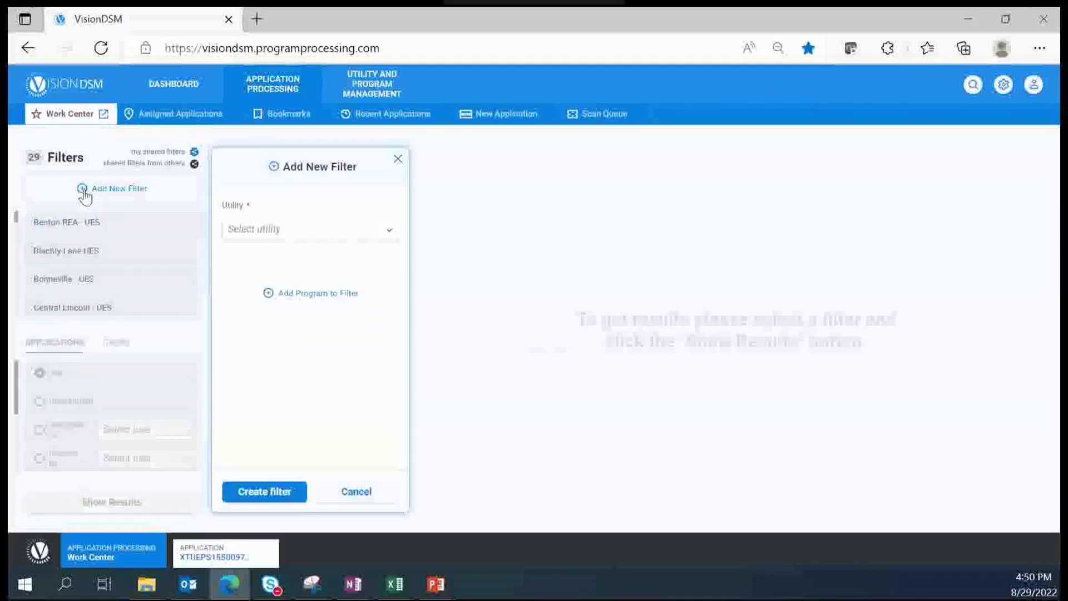
click(389, 234)
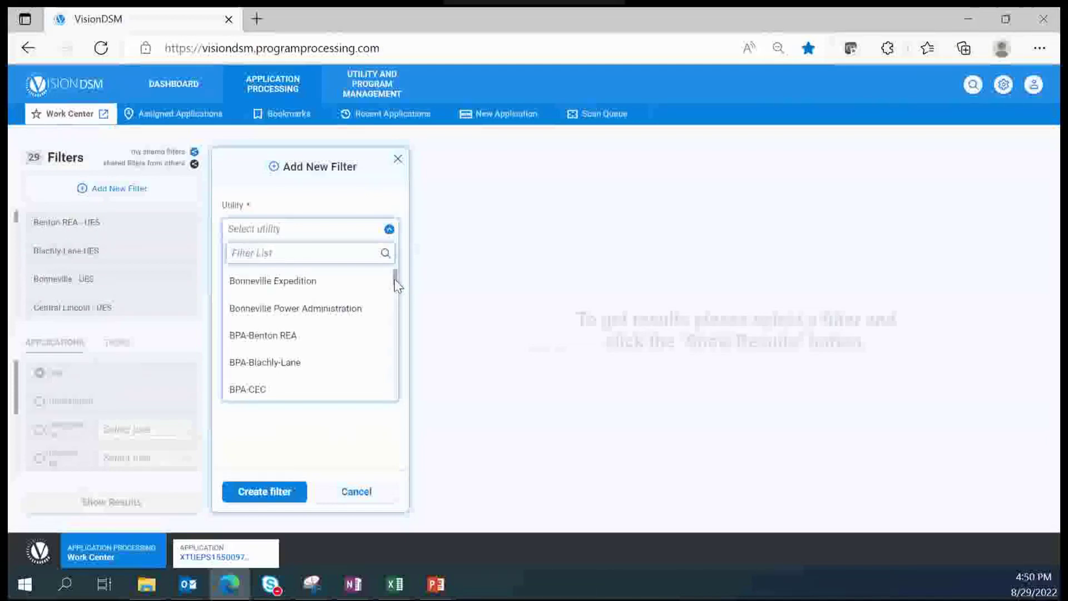
drag(396, 285, 404, 413)
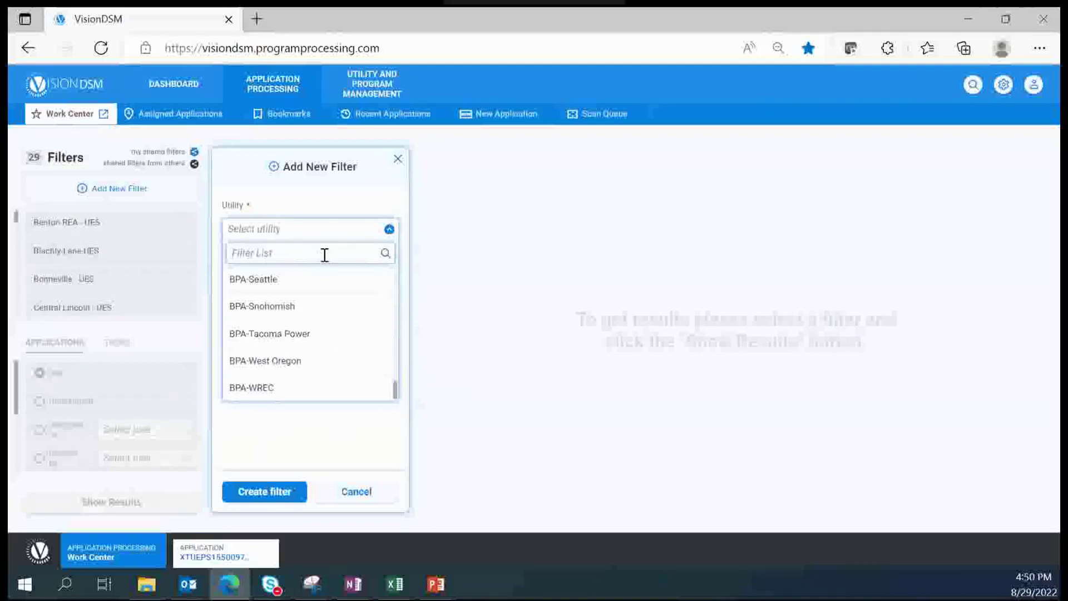
text(E)
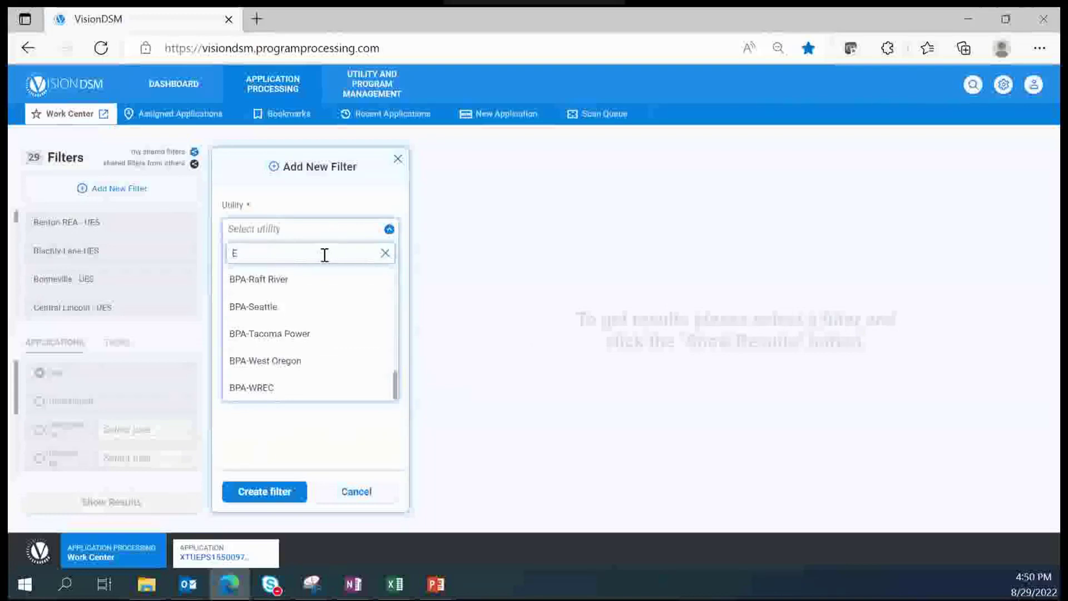
text(x)
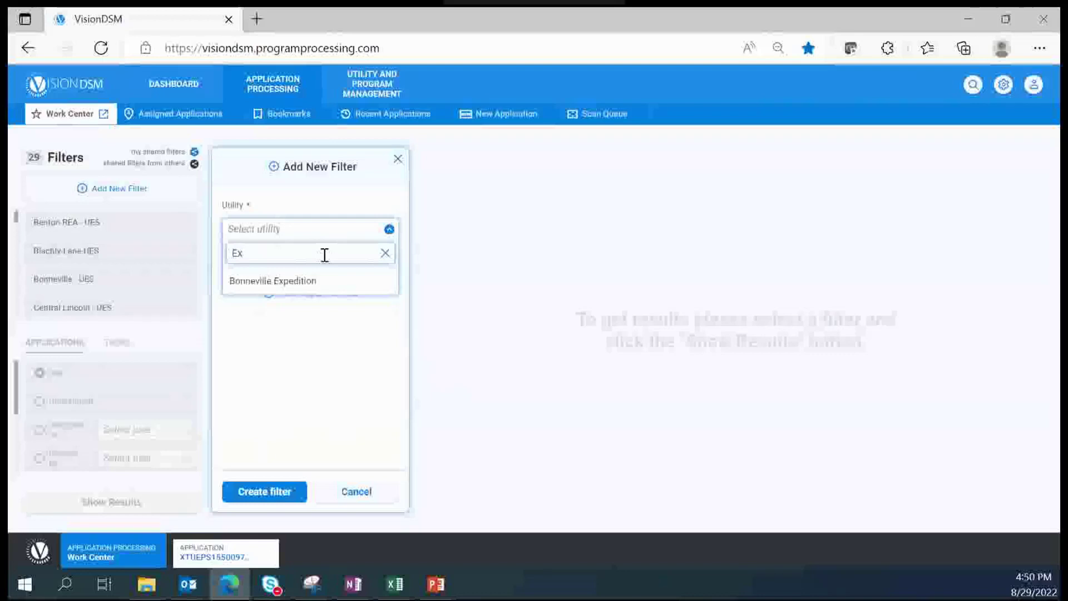
text(pe)
click(301, 281)
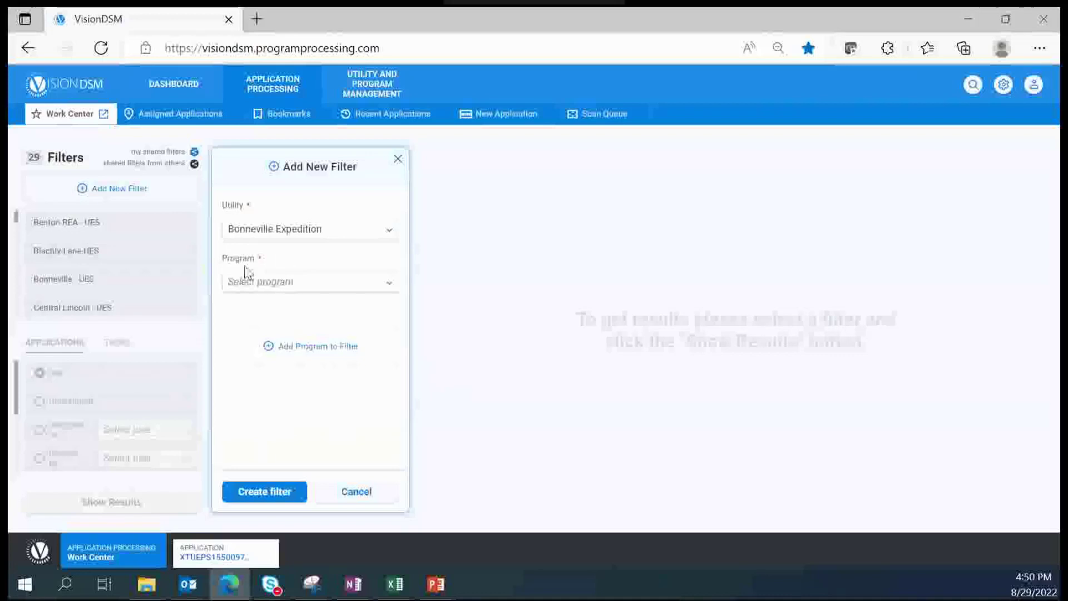
click(280, 284)
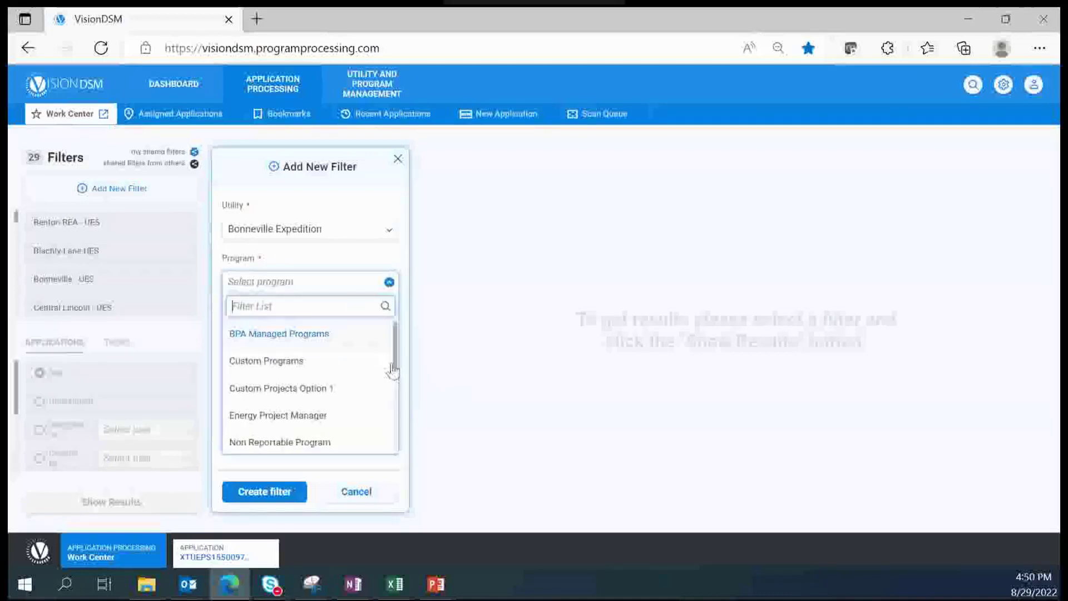
drag(396, 356, 398, 462)
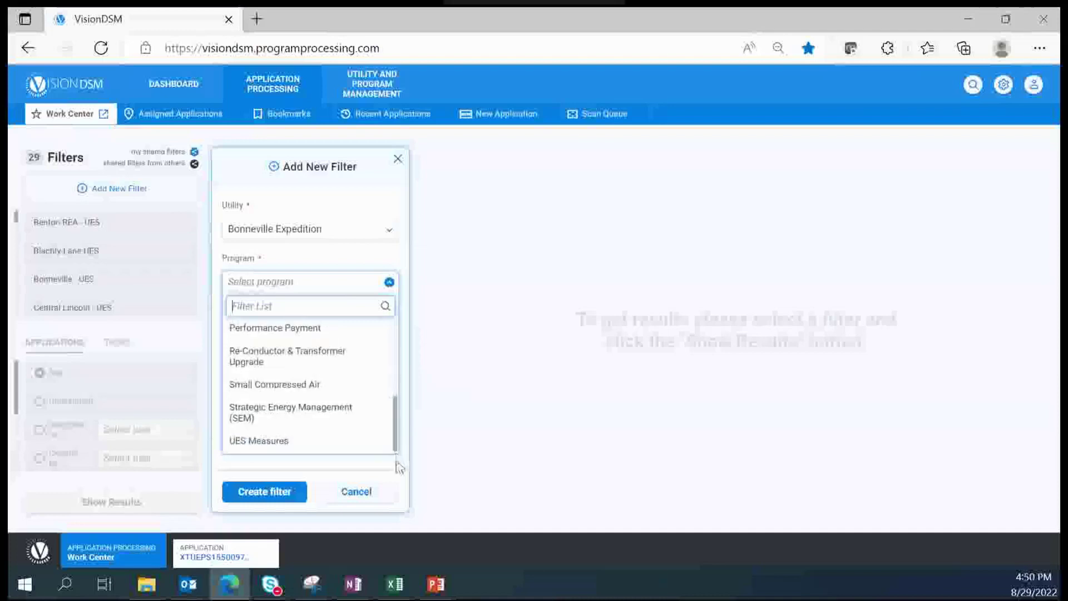
click(280, 445)
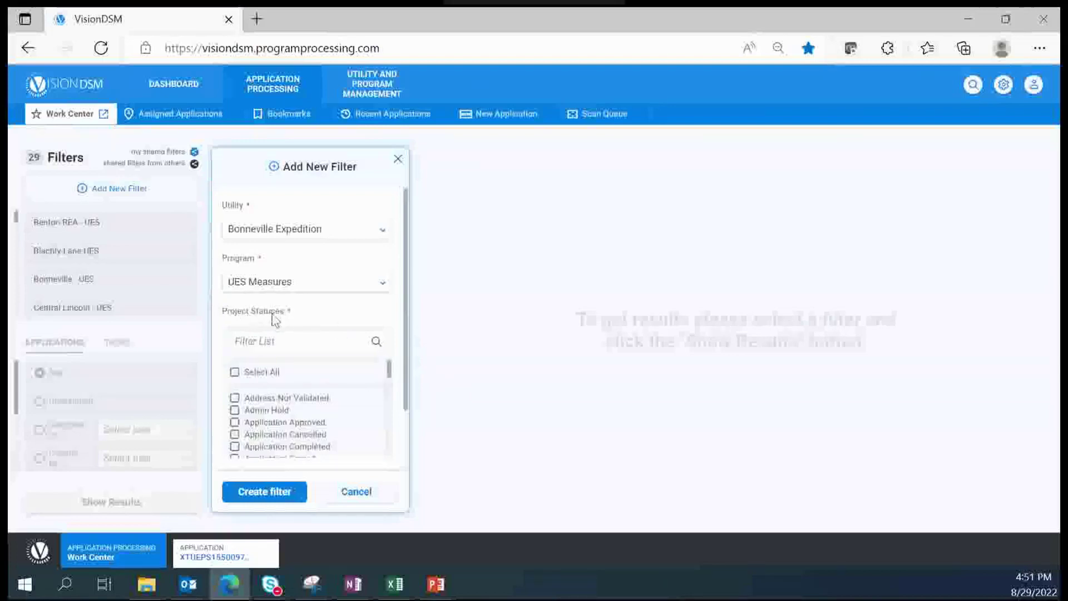
Step: Check Select All under Project Statuses so every status is included
scroll(409, 353, down, 1)
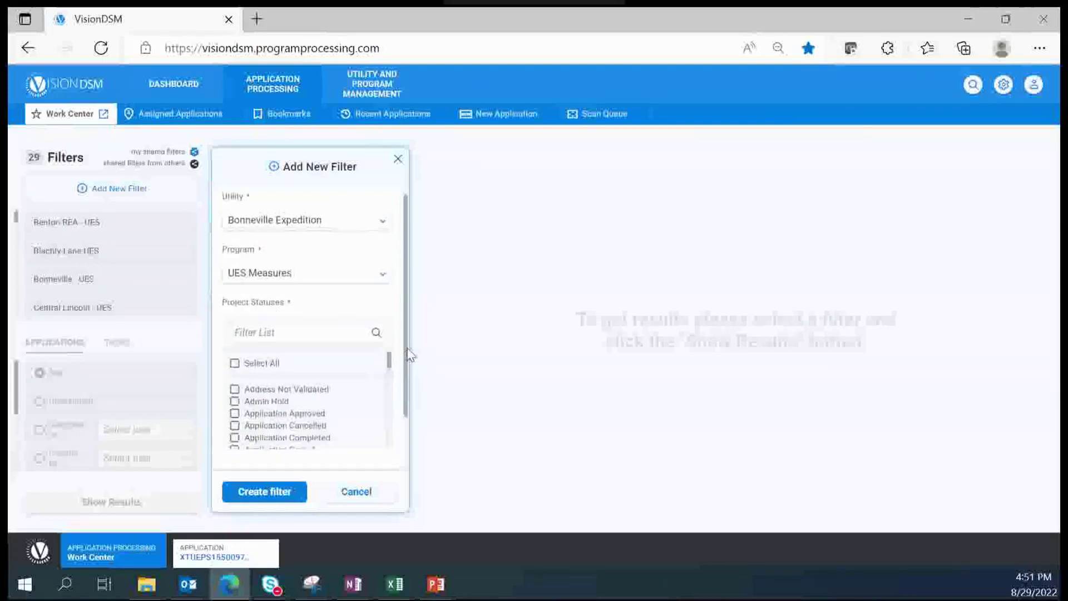
scroll(392, 354, down, 3)
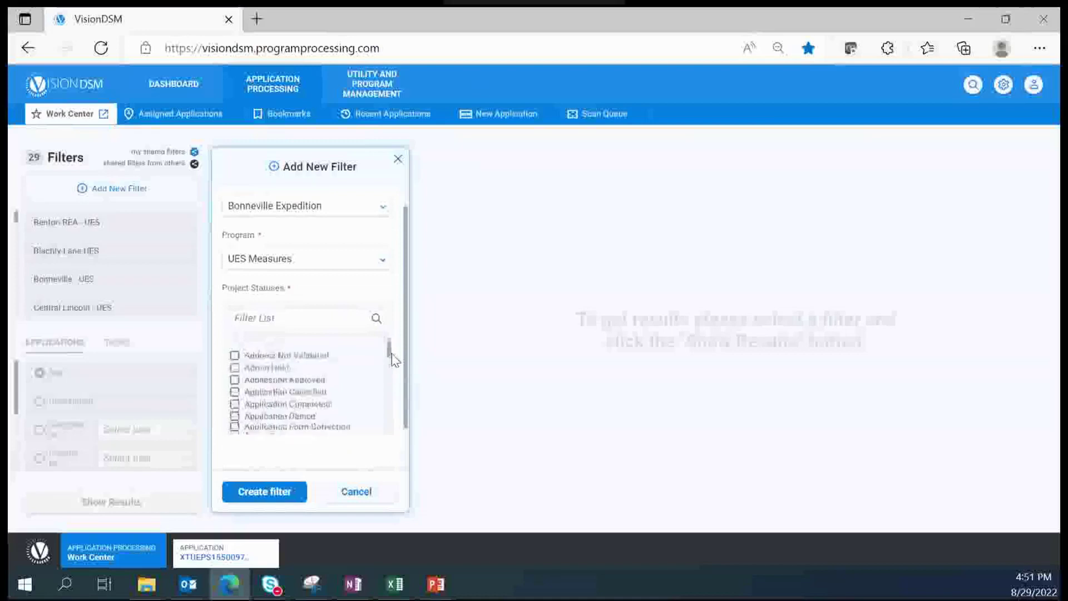
scroll(392, 365, down, 4)
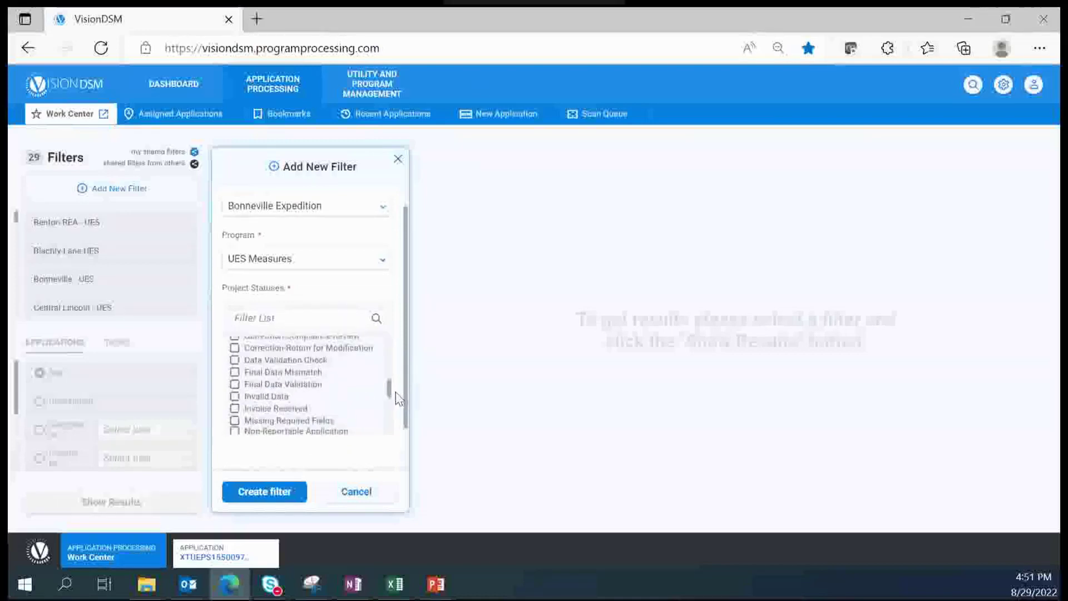
scroll(396, 401, down, 3)
scroll(400, 421, down, 3)
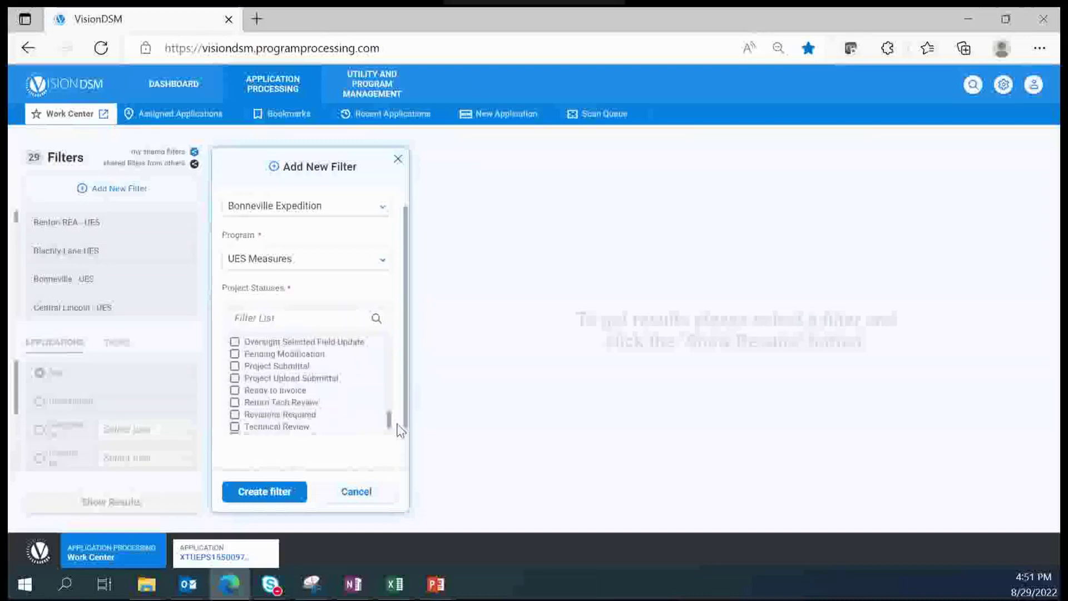
scroll(399, 393, up, 6)
scroll(400, 370, up, 6)
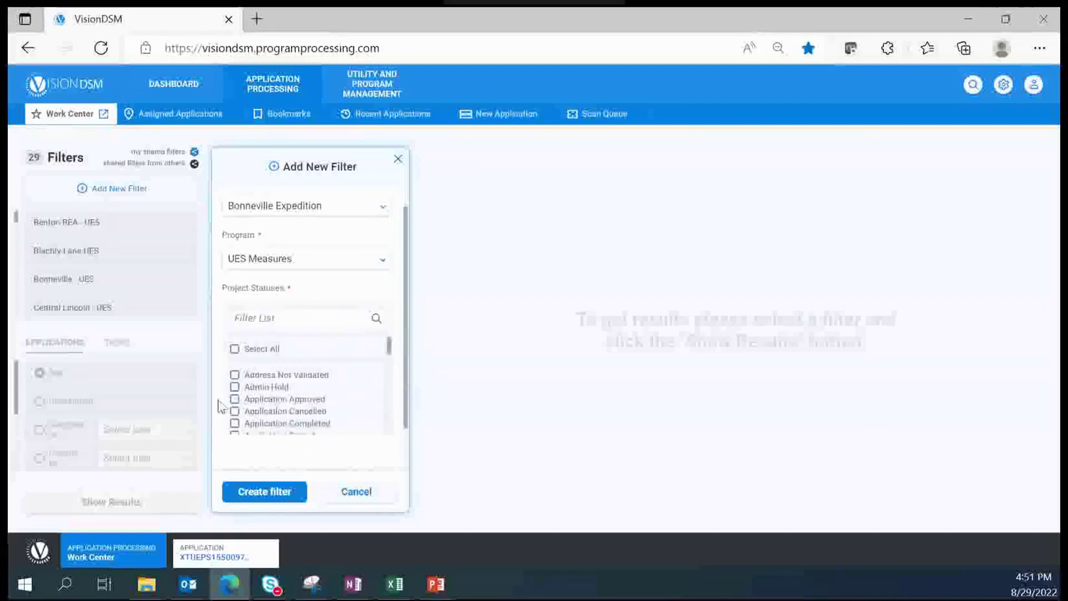
click(235, 351)
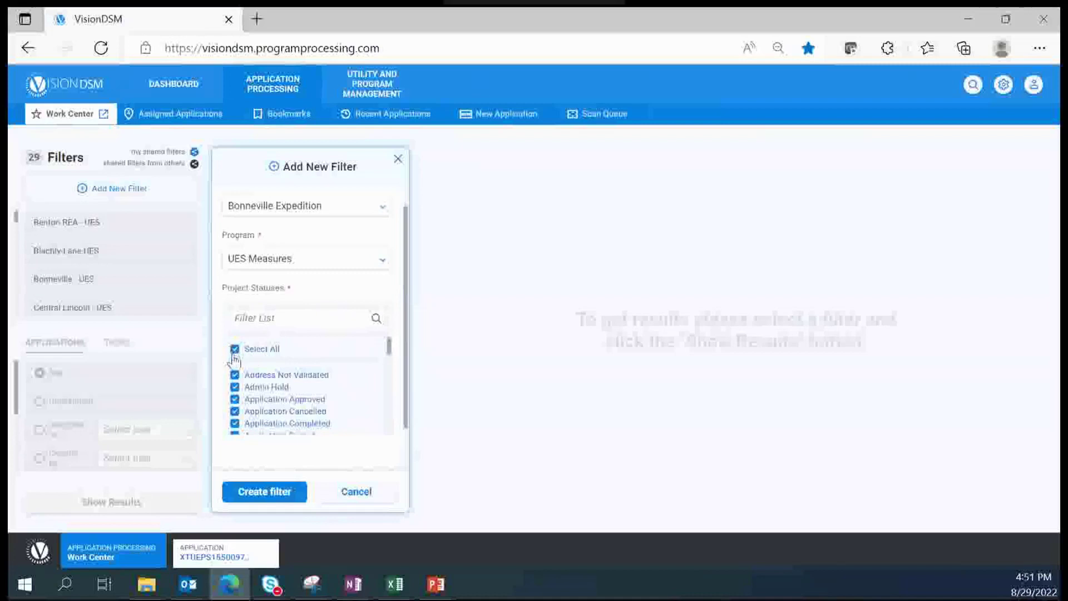
drag(409, 359, 407, 442)
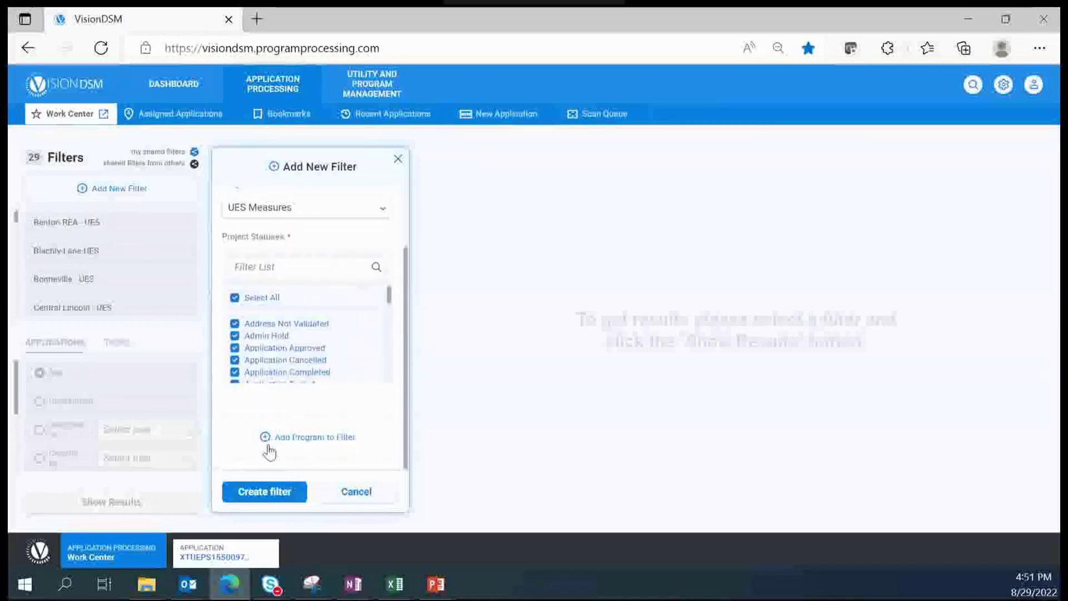
click(309, 439)
scroll(317, 423, down, 2)
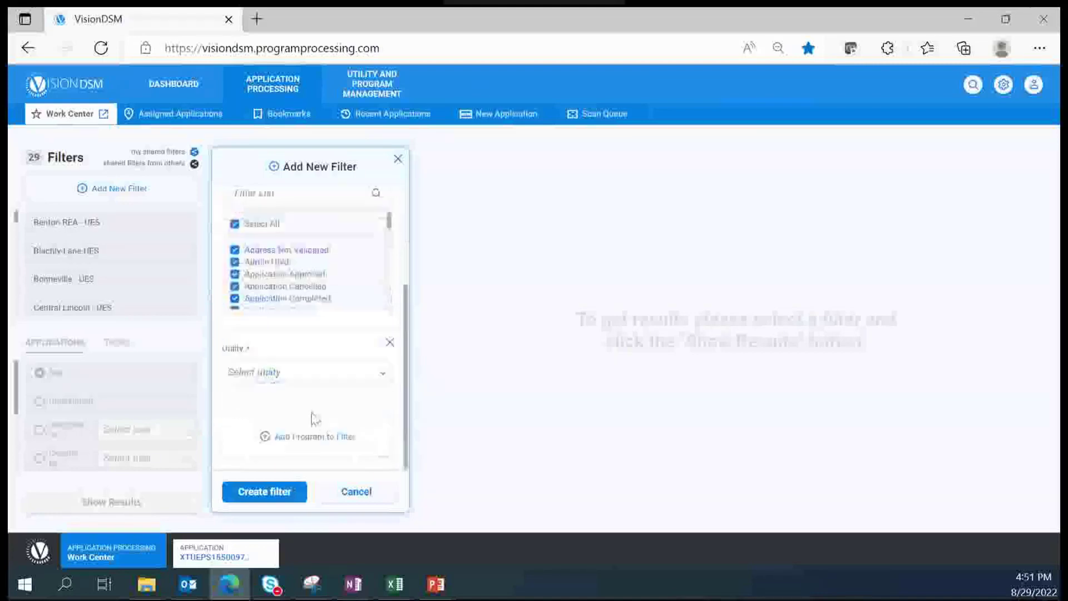
click(376, 378)
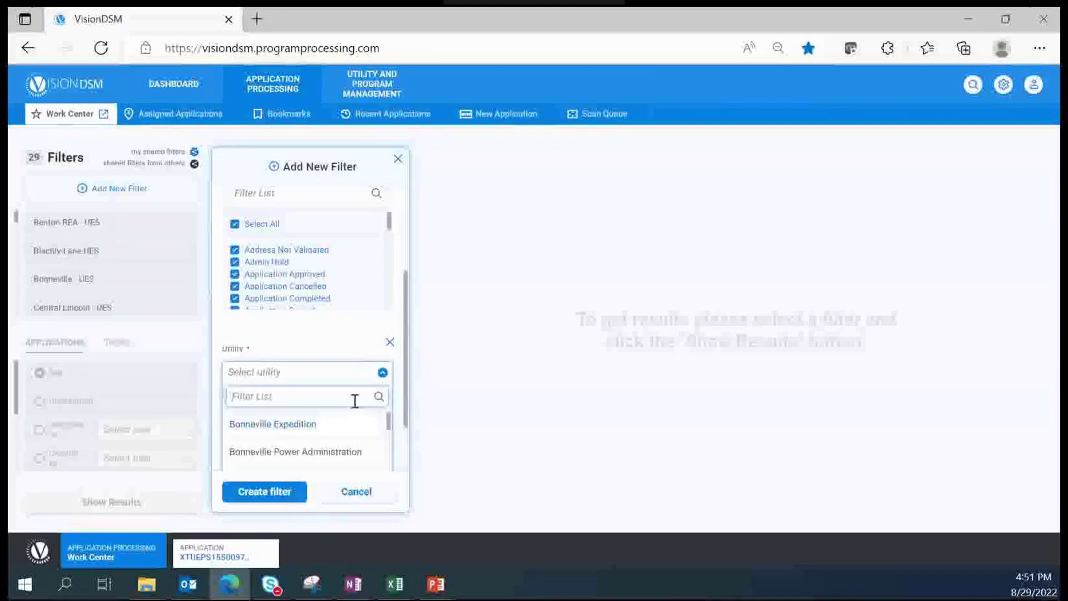
scroll(320, 453, down, 1)
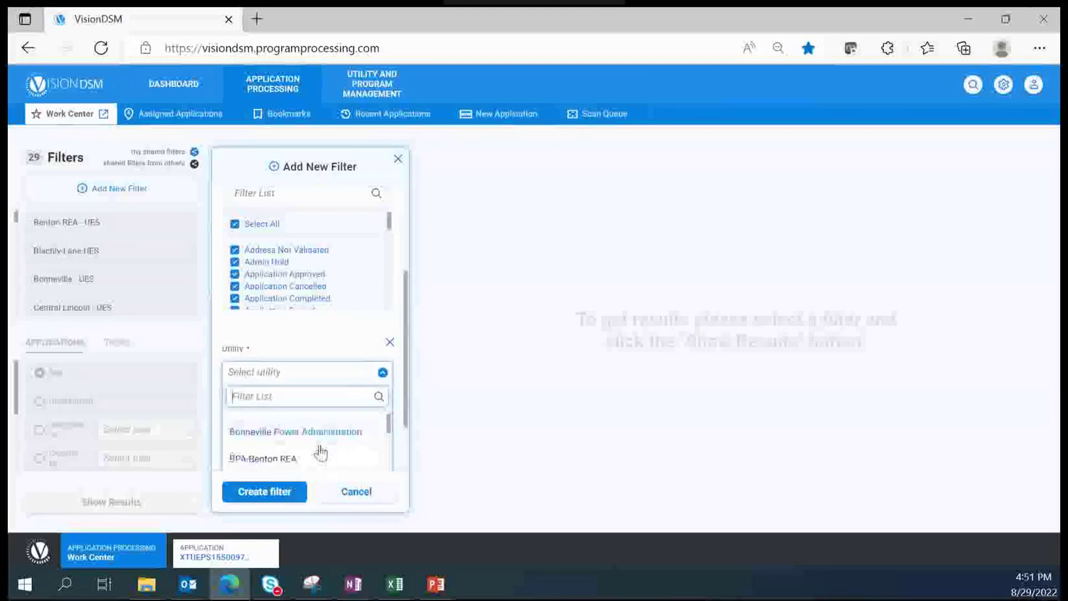
click(292, 460)
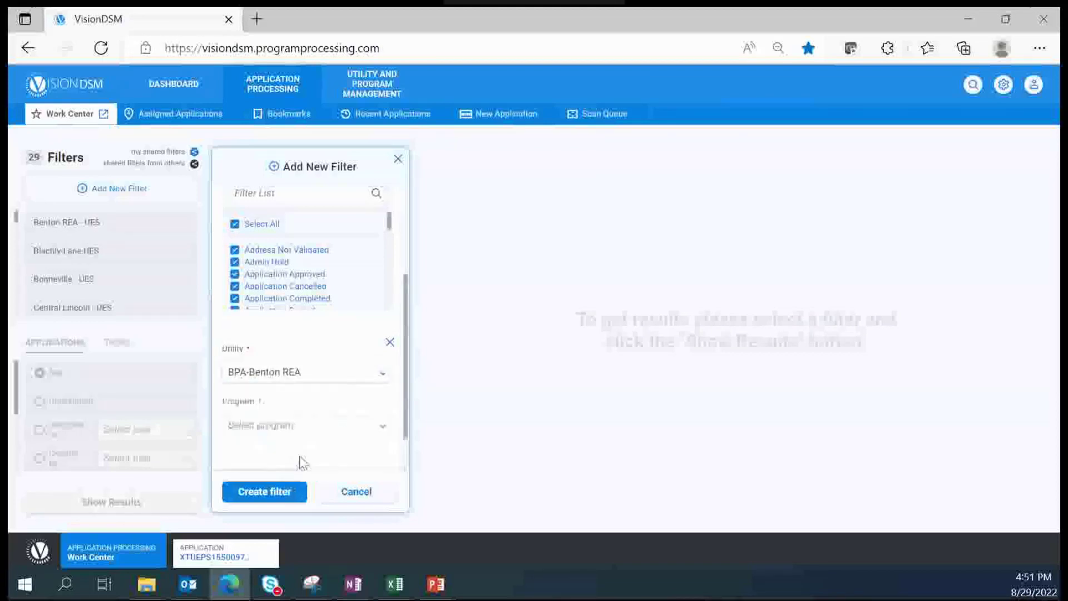
click(383, 433)
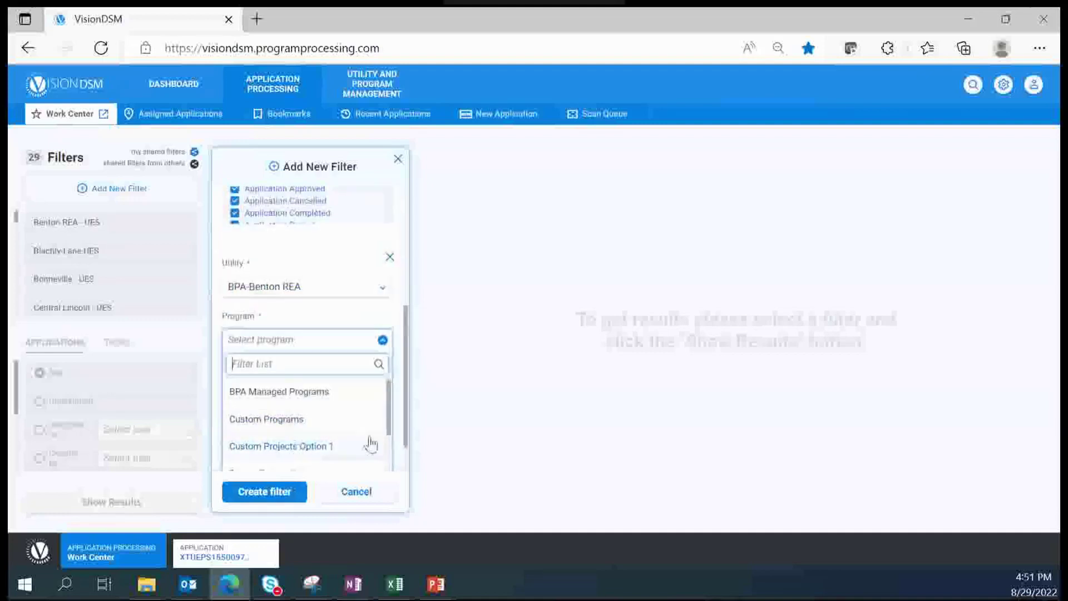
drag(393, 433, 395, 520)
scroll(372, 464, down, 1)
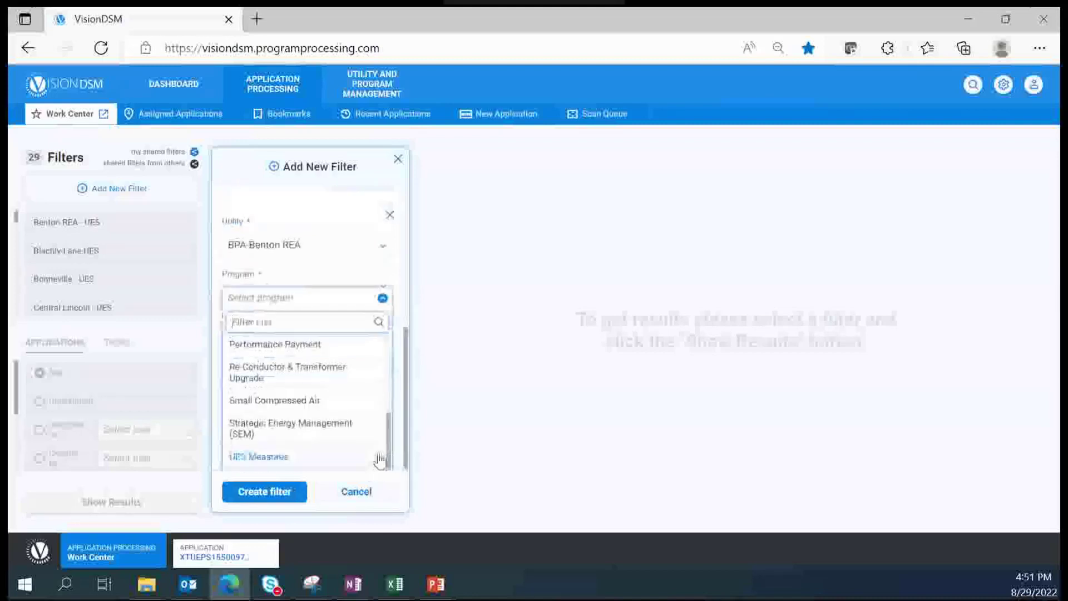
click(272, 455)
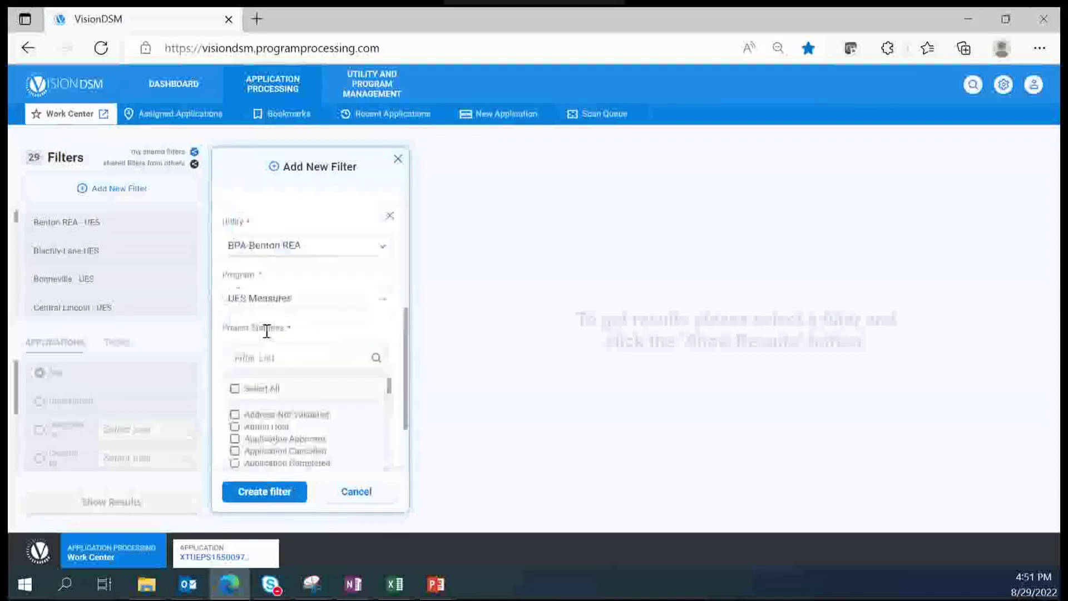
click(235, 389)
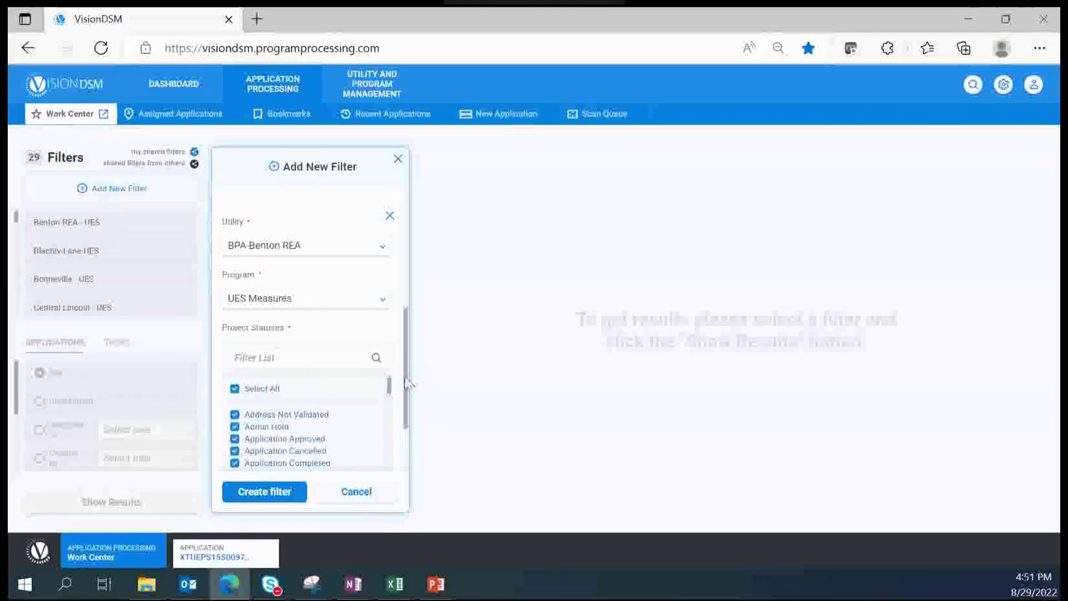
drag(408, 391, 407, 459)
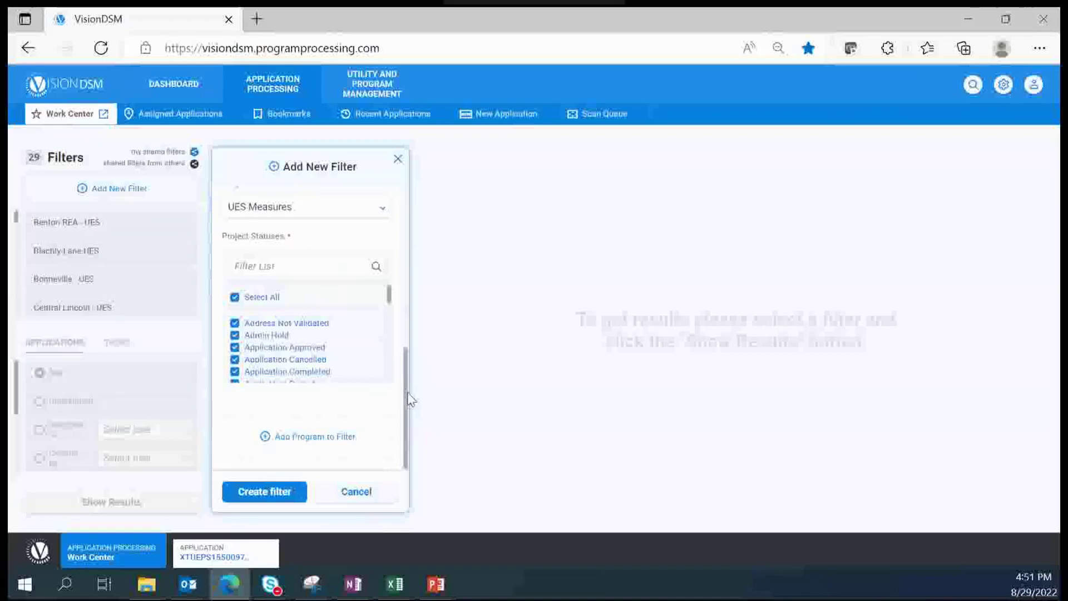
drag(407, 392, 416, 223)
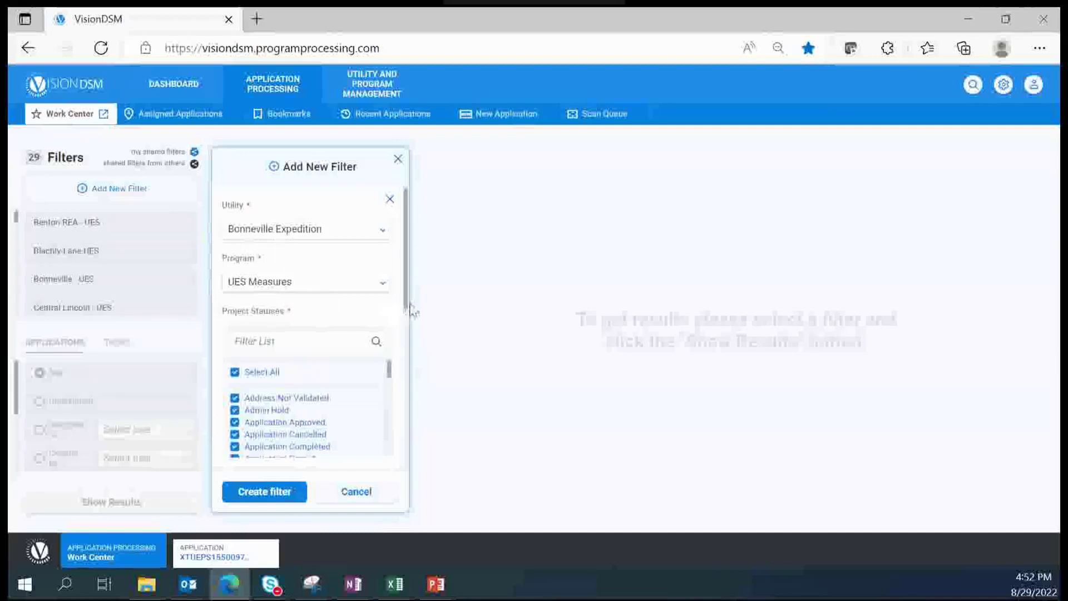
drag(406, 313, 403, 432)
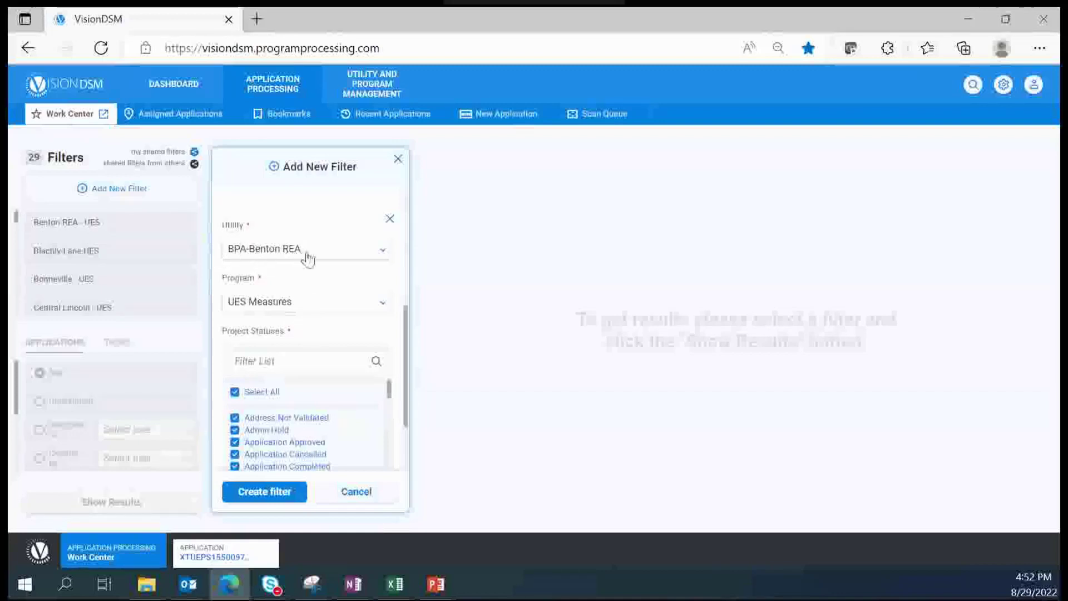
click(390, 220)
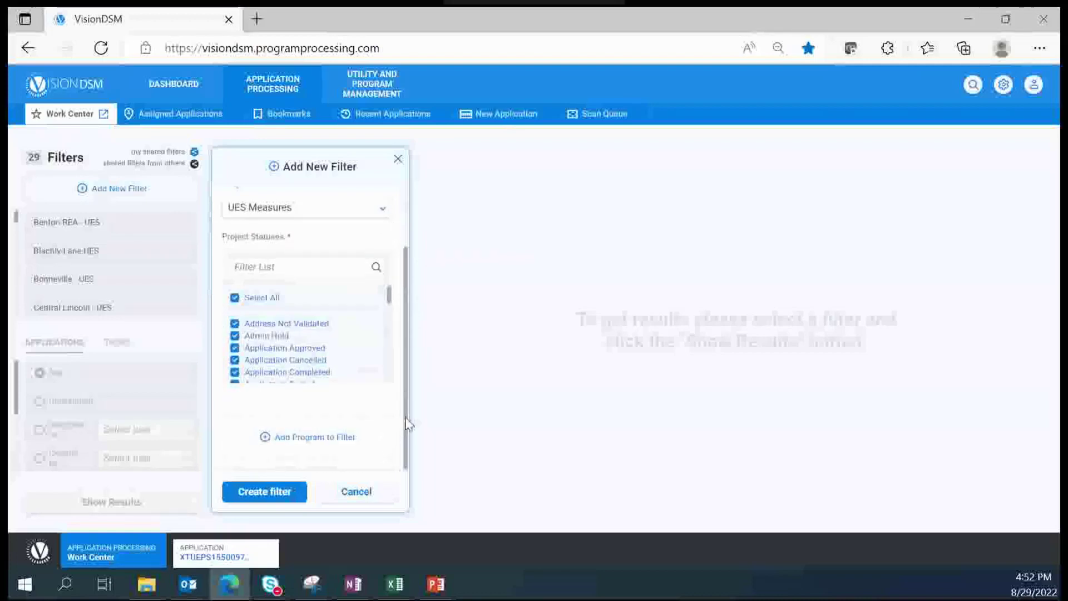
scroll(409, 424, up, 2)
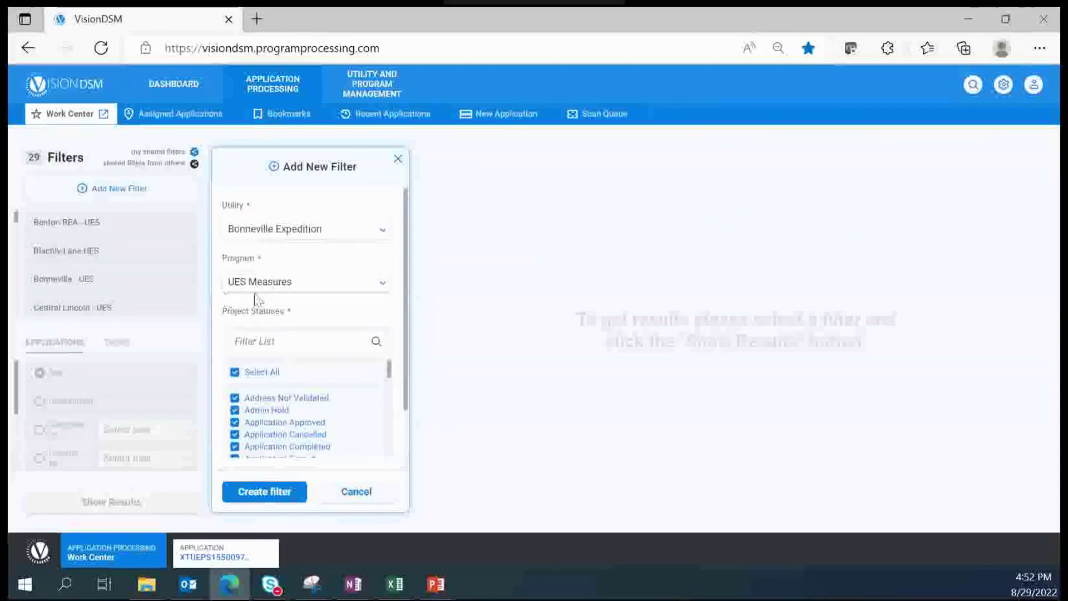
Step: Create the filter and save it with the name 'Expedition UES'
click(262, 500)
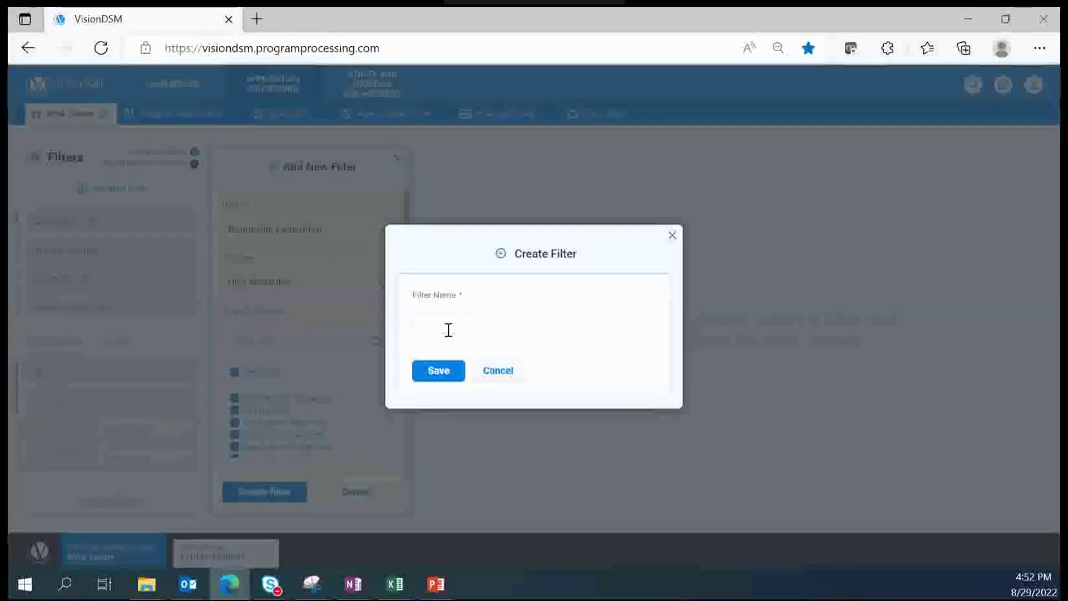
click(448, 330)
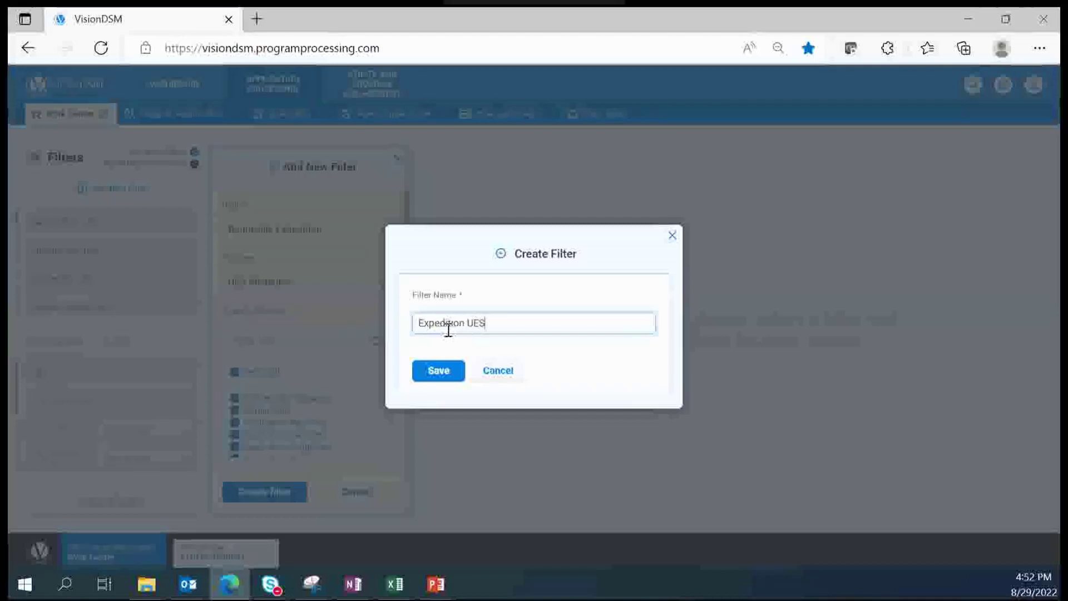
click(445, 373)
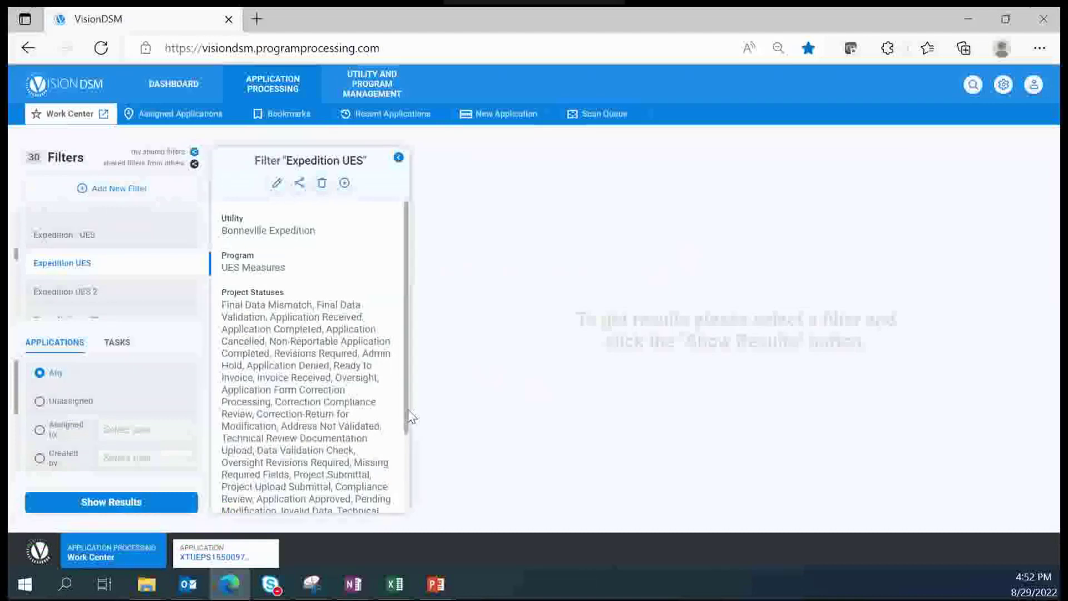
Step: Edit the Expedition UES filter and save it with Update existing selected
scroll(410, 426, down, 1)
scroll(410, 431, up, 1)
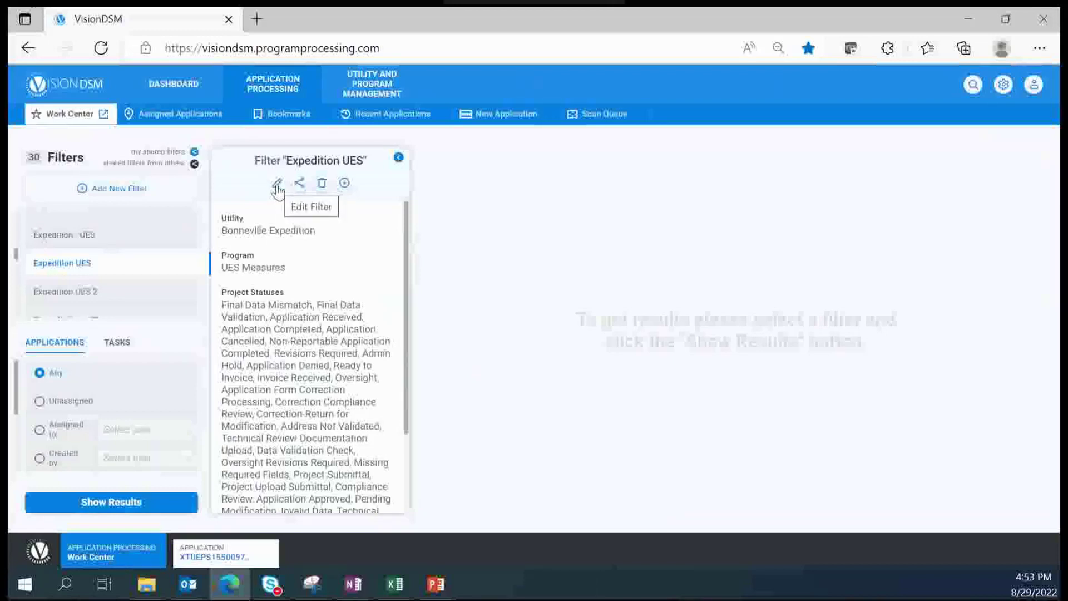
click(276, 184)
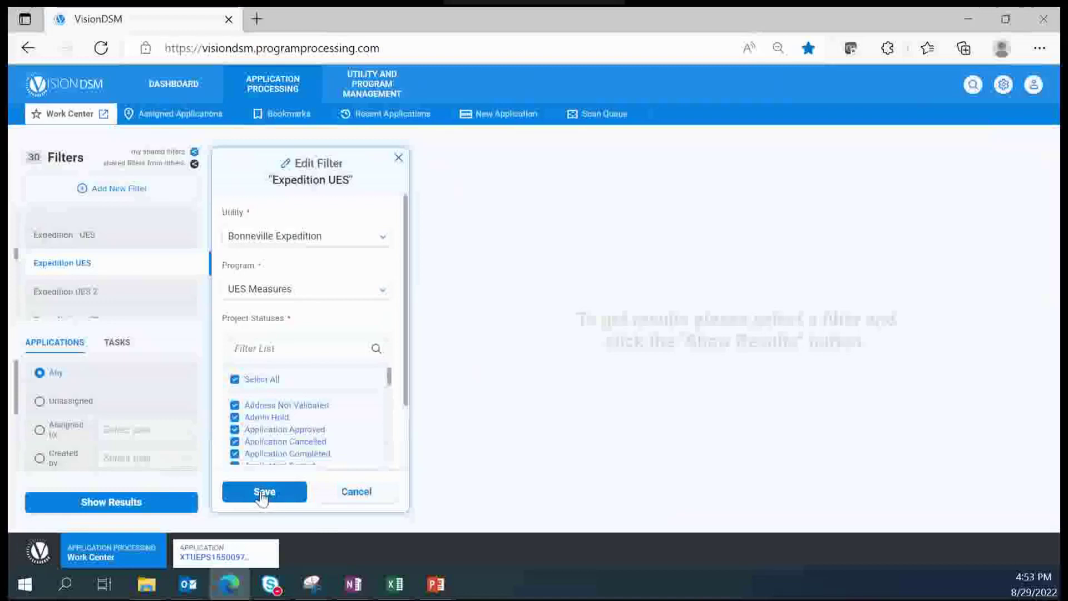
click(280, 494)
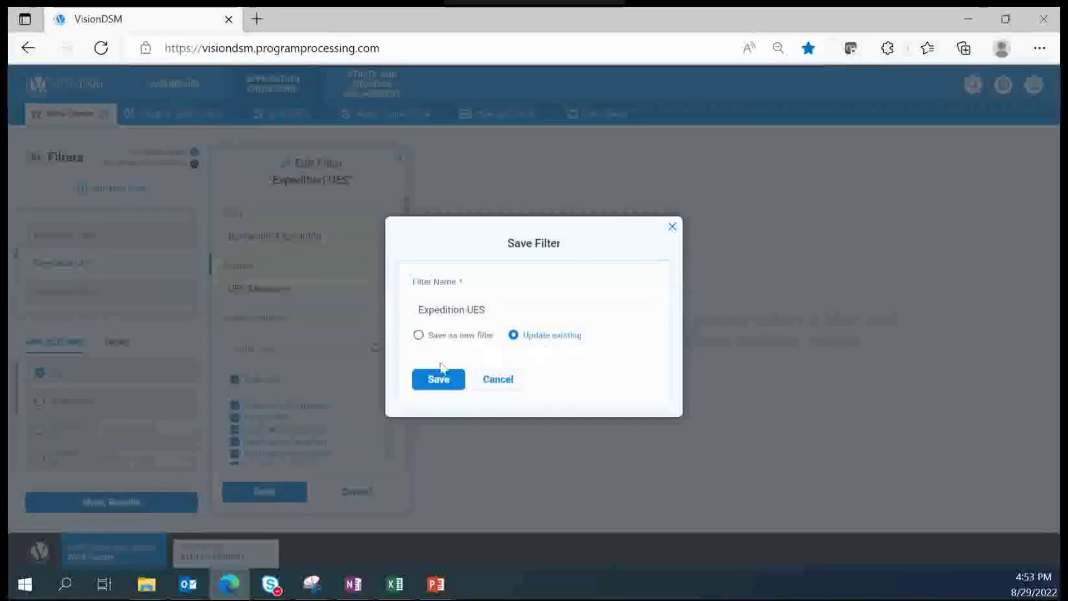
click(437, 380)
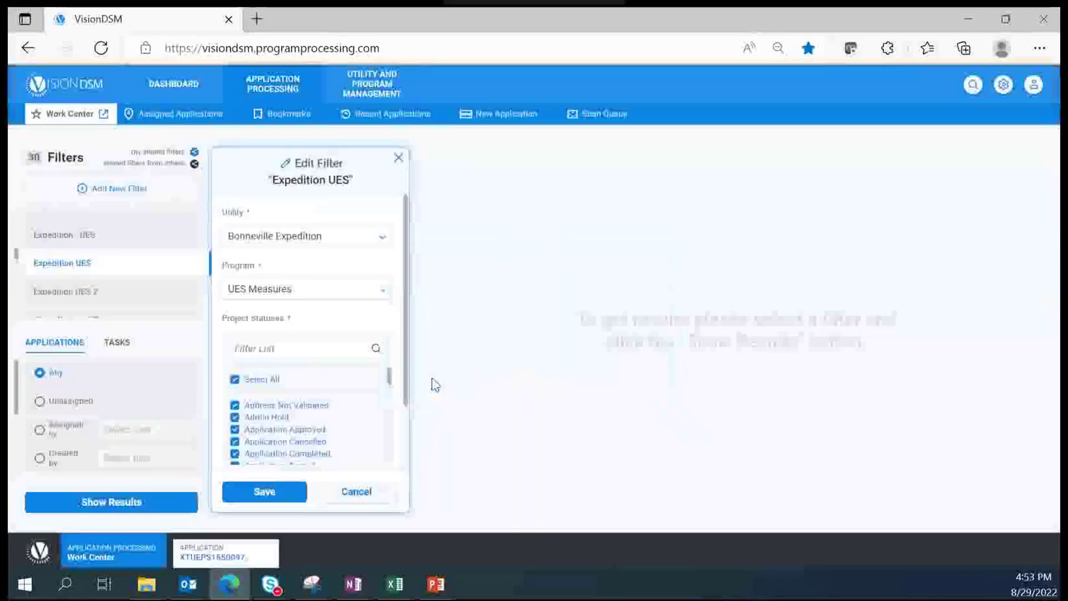
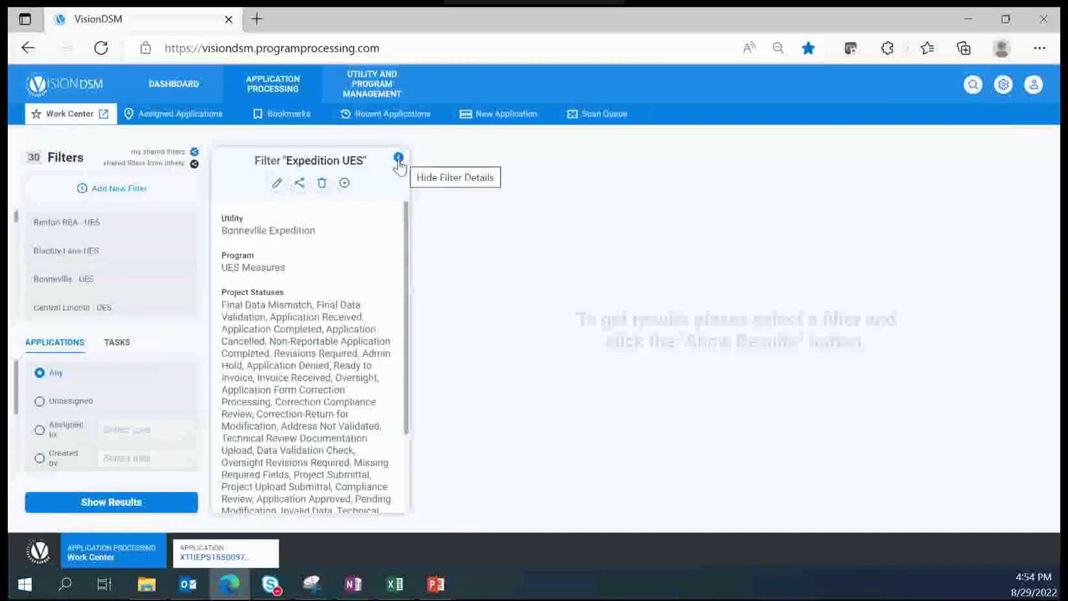
Step: Hide the Expedition UES filter details and scroll the filter list down to Expedition UES
click(399, 158)
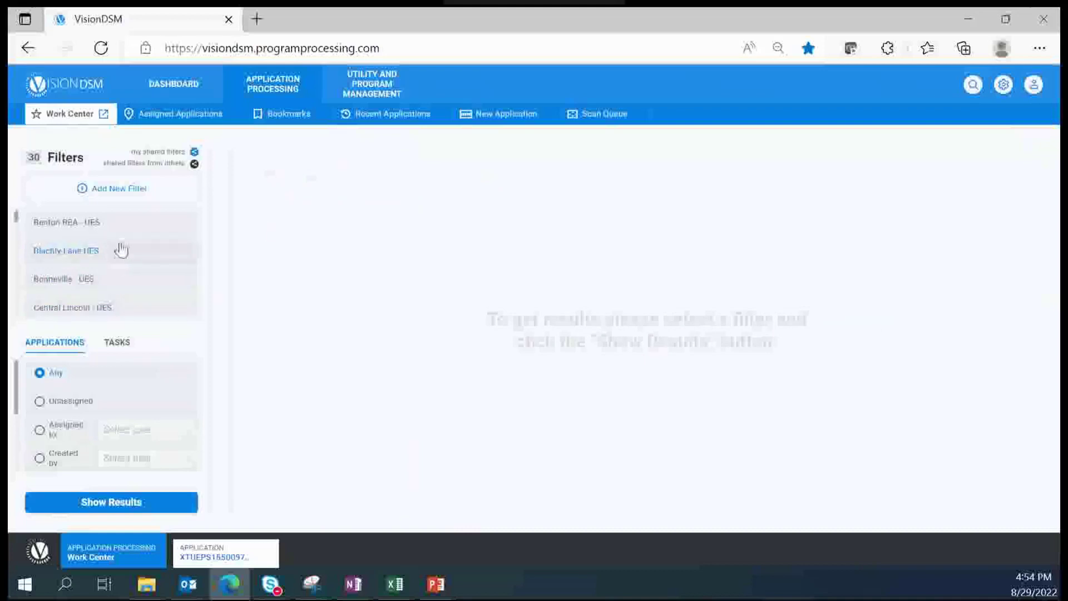
scroll(122, 264, down, 5)
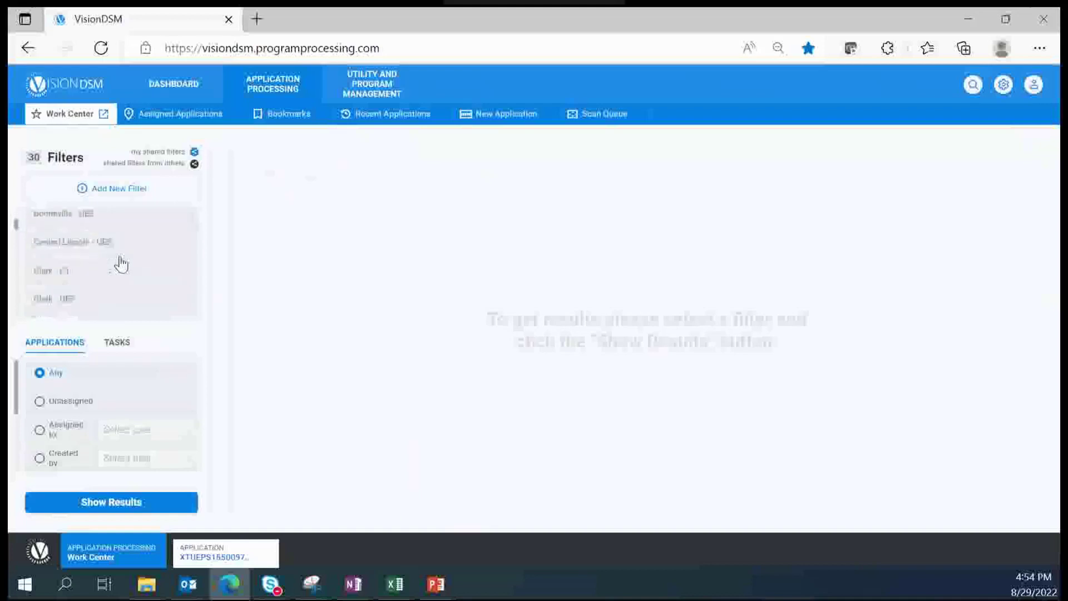
scroll(121, 265, down, 3)
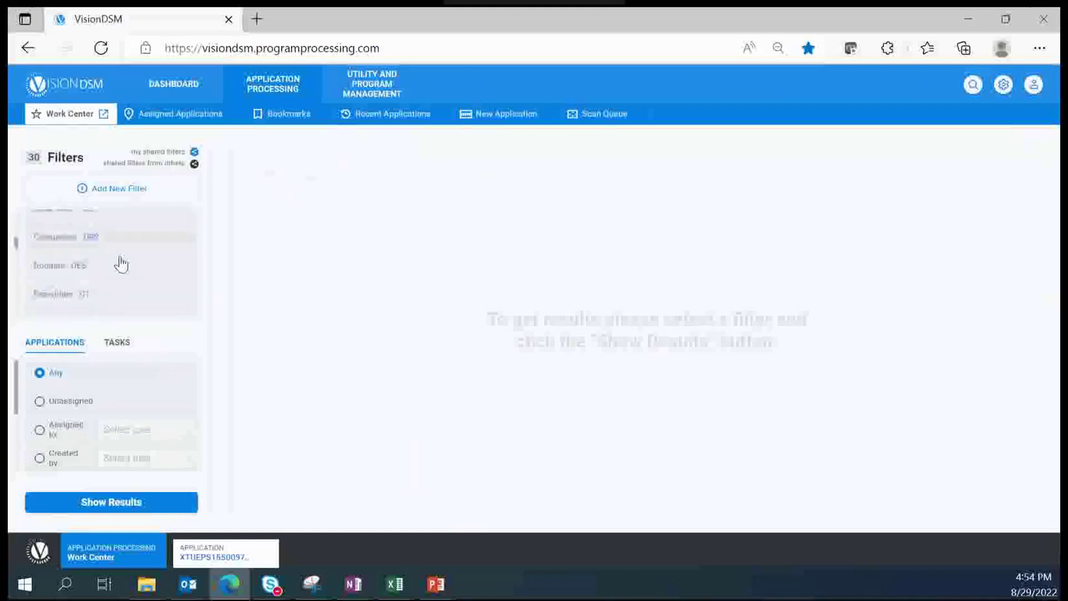
scroll(114, 262, down, 3)
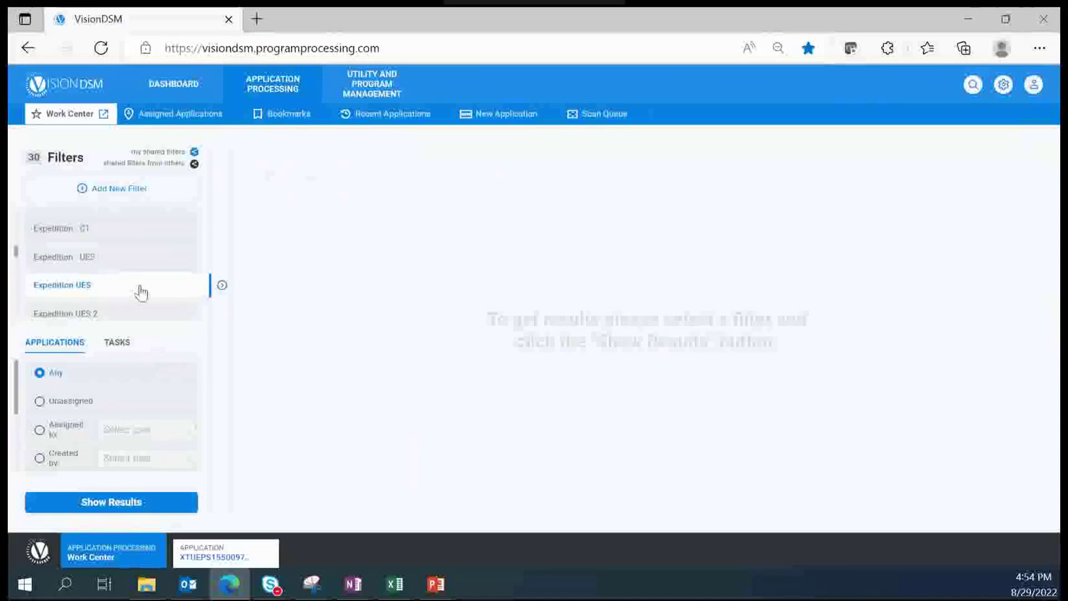
Step: Run the Expedition UES filter and view result pages 2 and 3, then return to page 1
click(133, 508)
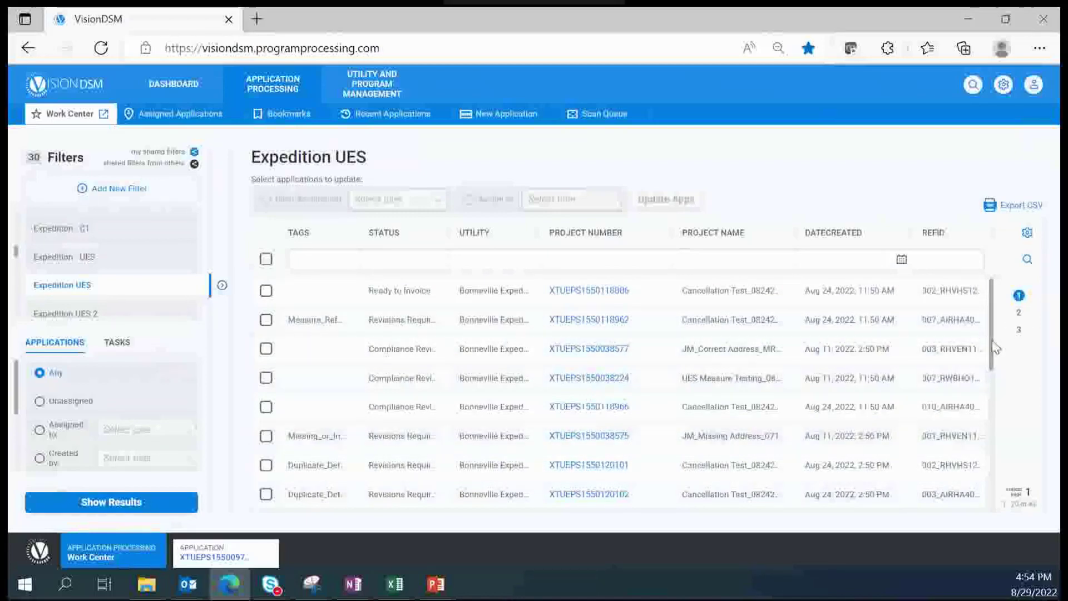
drag(993, 343, 1006, 517)
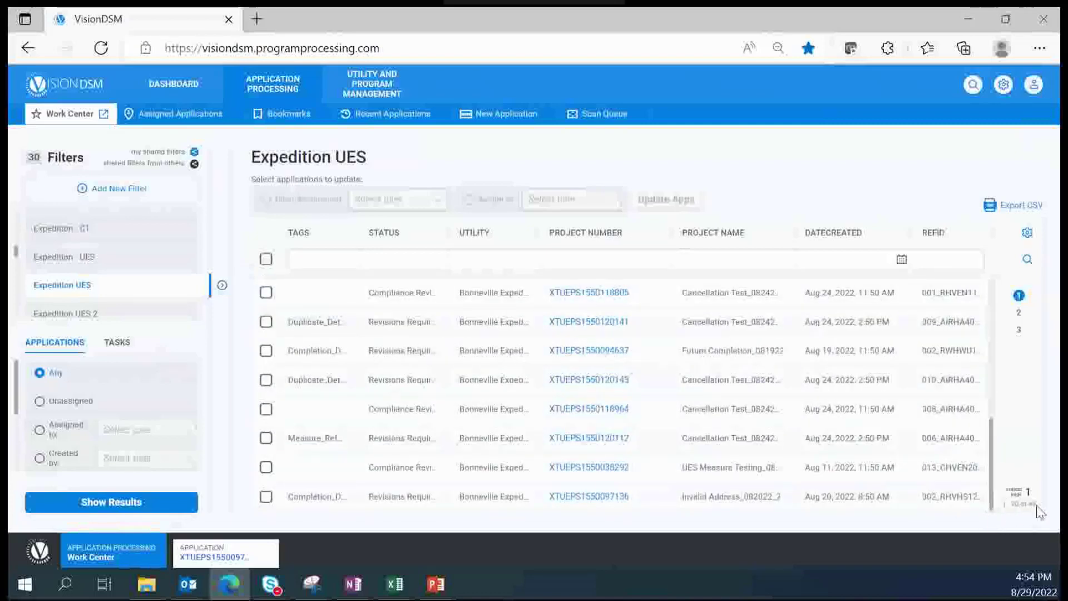
click(1020, 314)
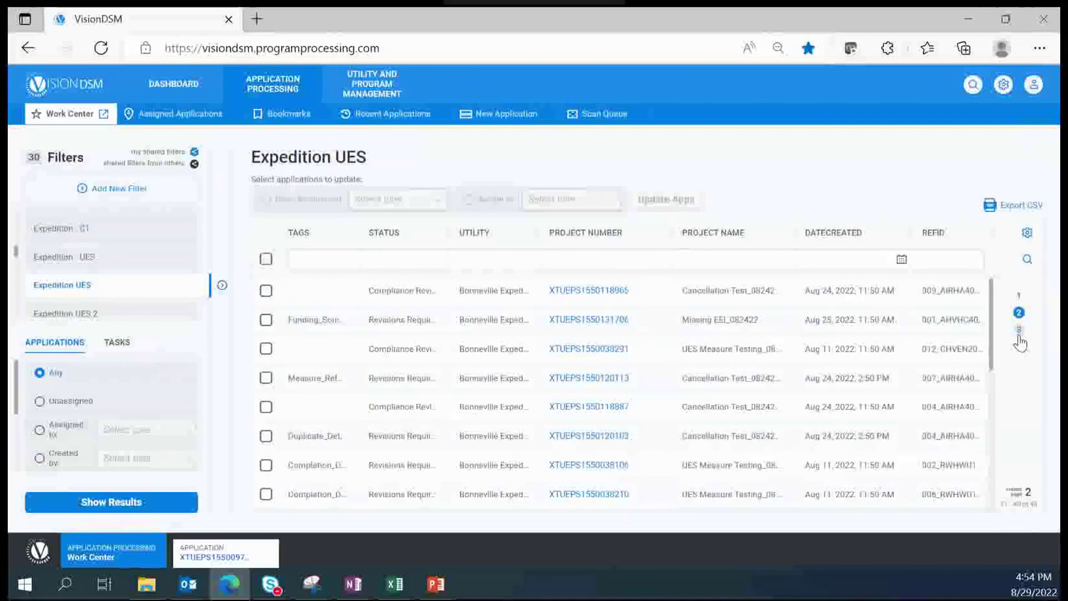
click(1019, 330)
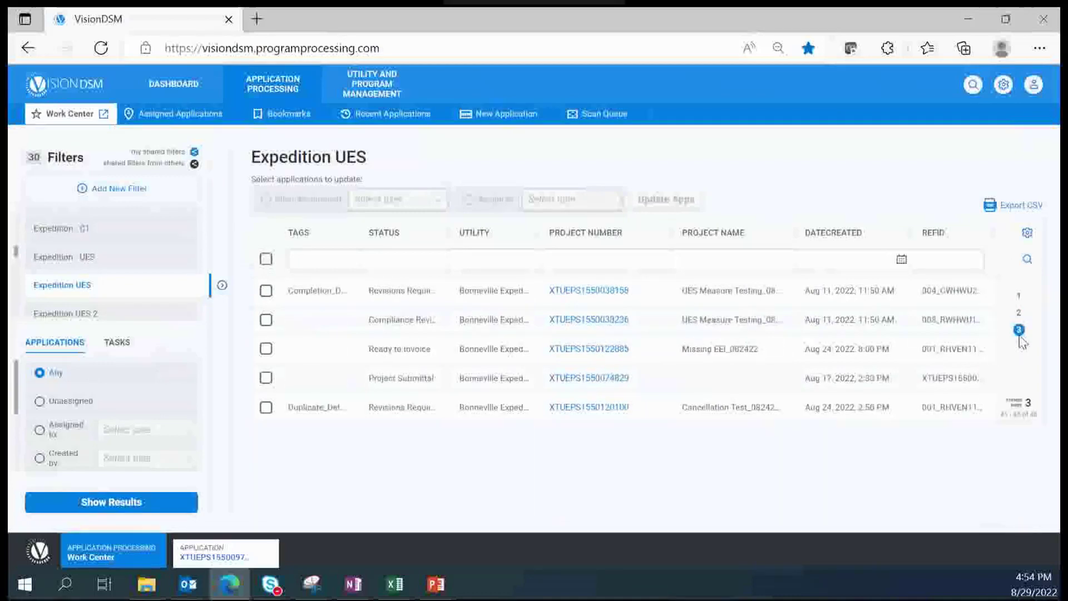
click(1019, 296)
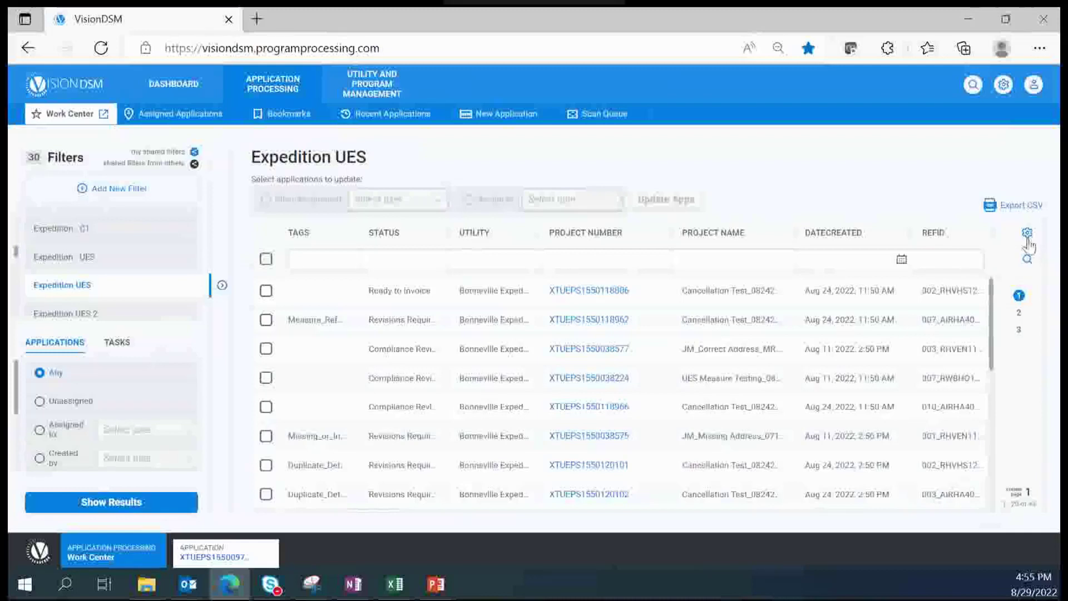
Step: Reorder the result columns so STATUS is first and TAGS second, leaving PROGRAM hidden
click(1027, 233)
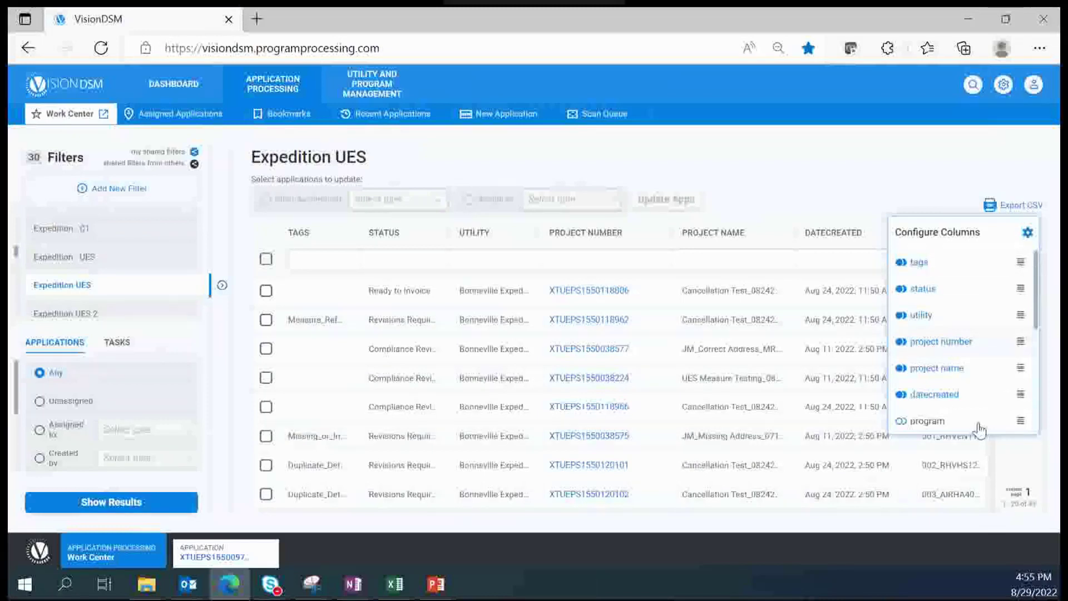
click(901, 266)
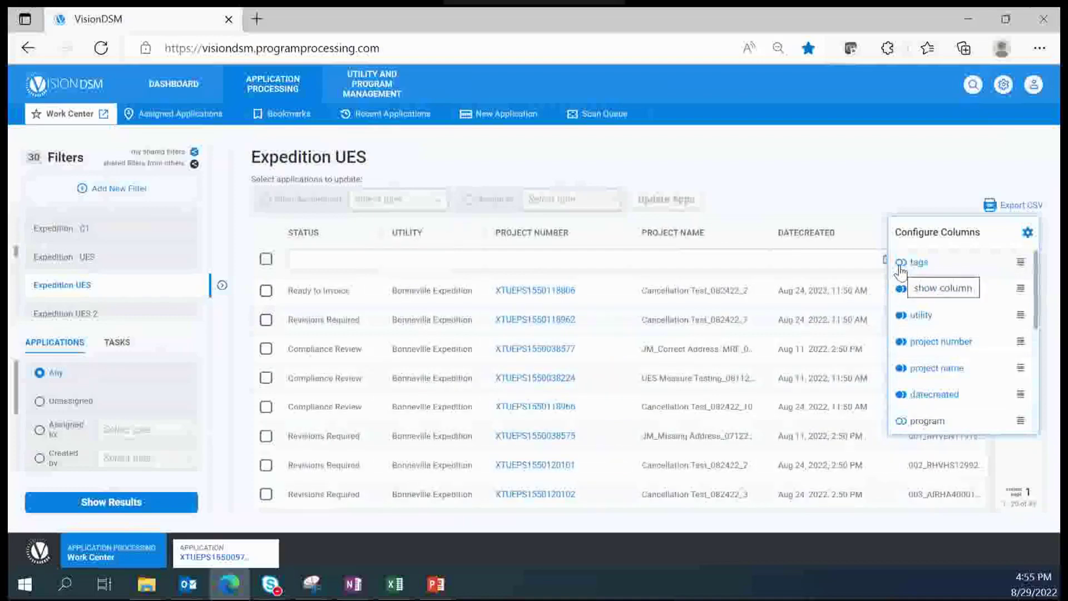
click(901, 264)
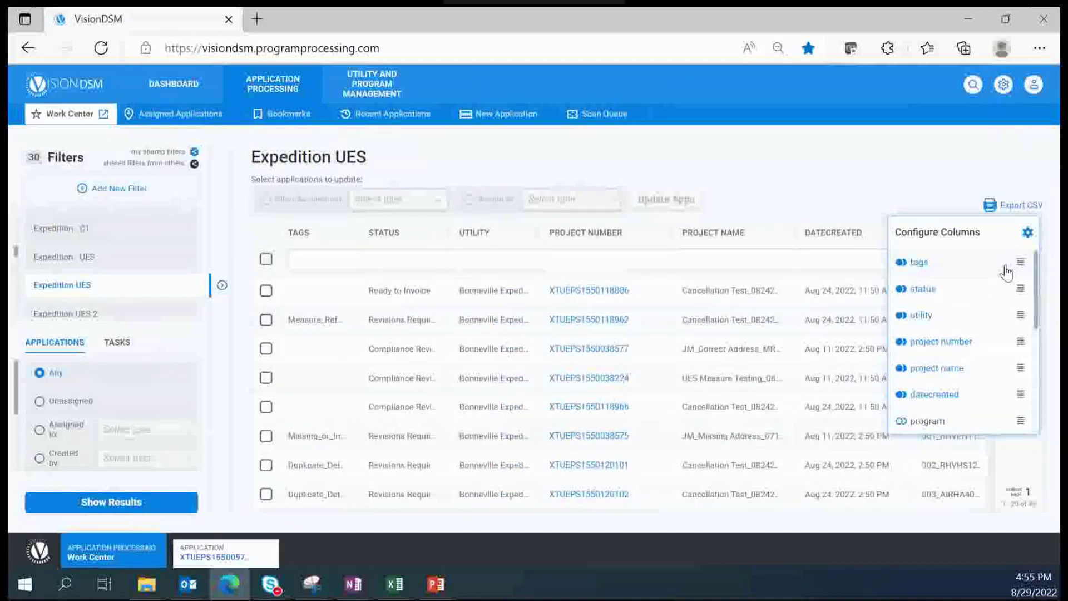
drag(1020, 260, 1021, 300)
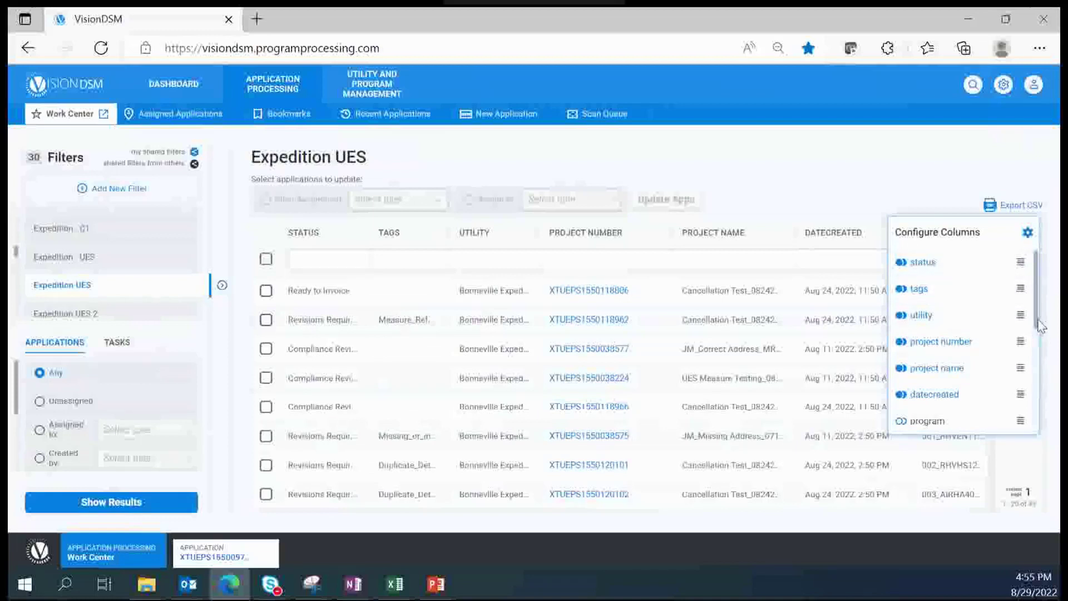
drag(1038, 321, 1042, 383)
click(901, 321)
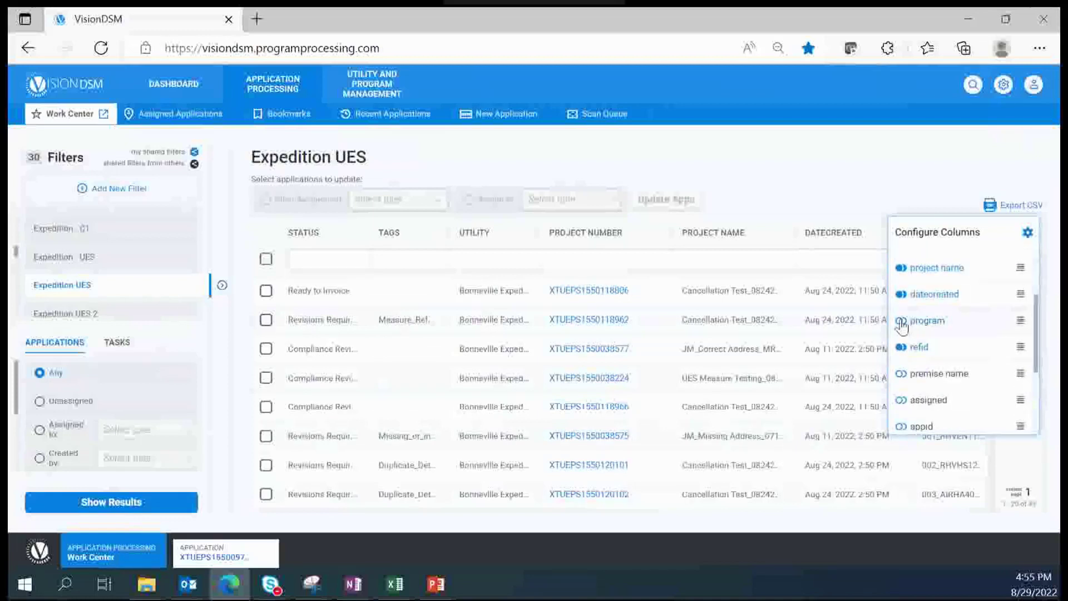
click(902, 323)
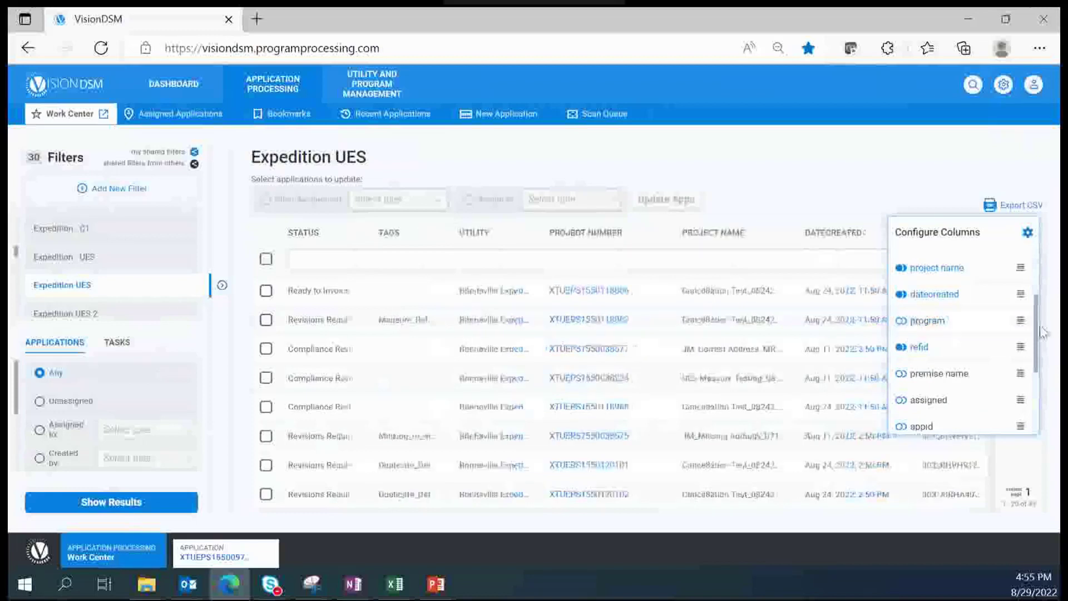
drag(1038, 314, 1041, 256)
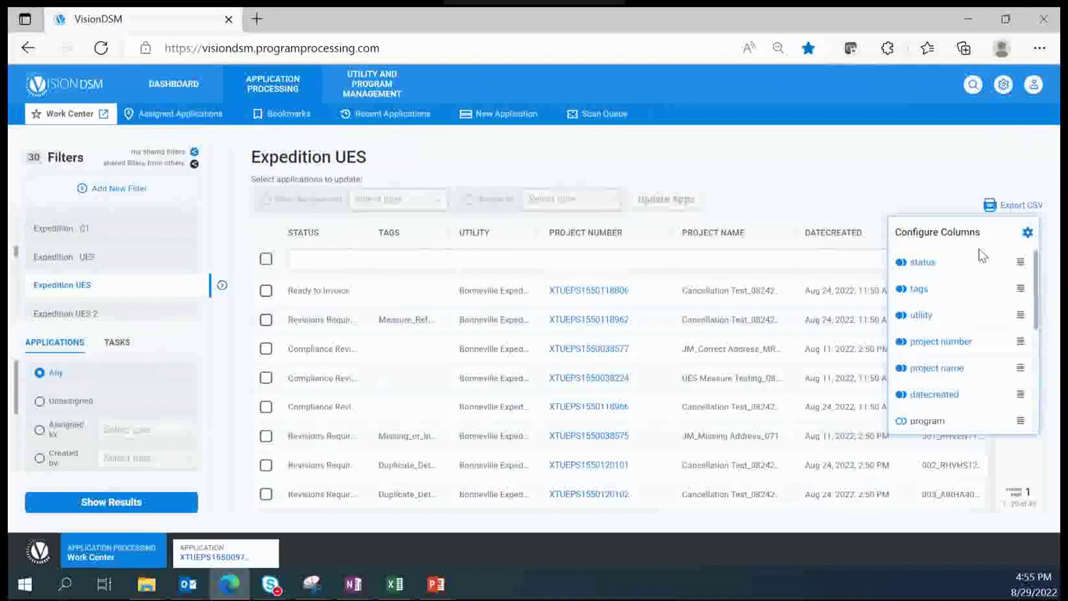
Step: Widen the TAGS column so tag names are more readable
click(1028, 234)
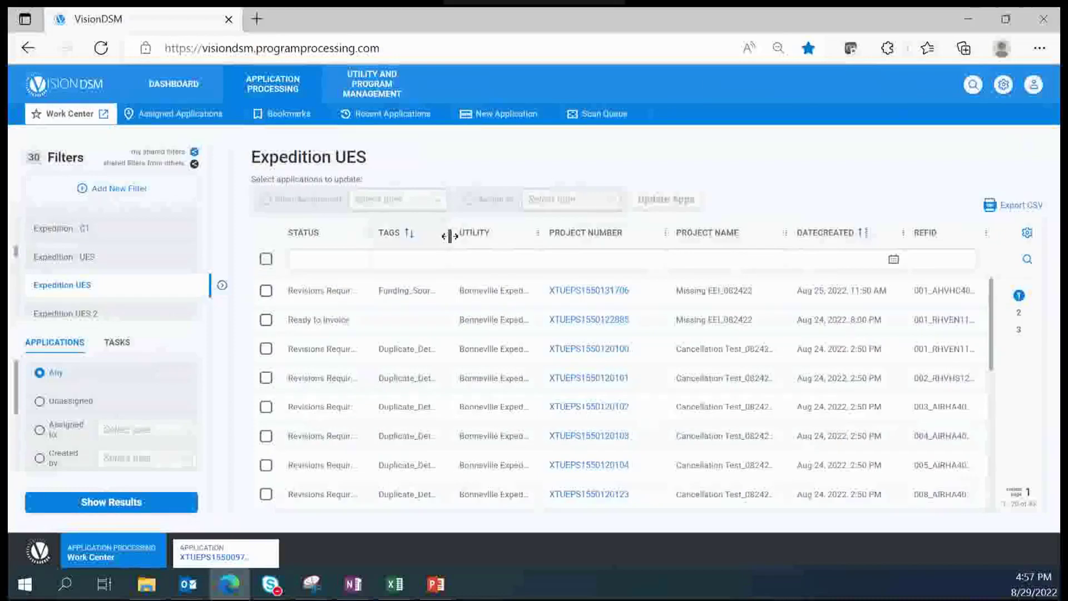
mouse_move(450, 236)
mouse_down()
mouse_move(573, 232)
mouse_move(452, 234)
mouse_up()
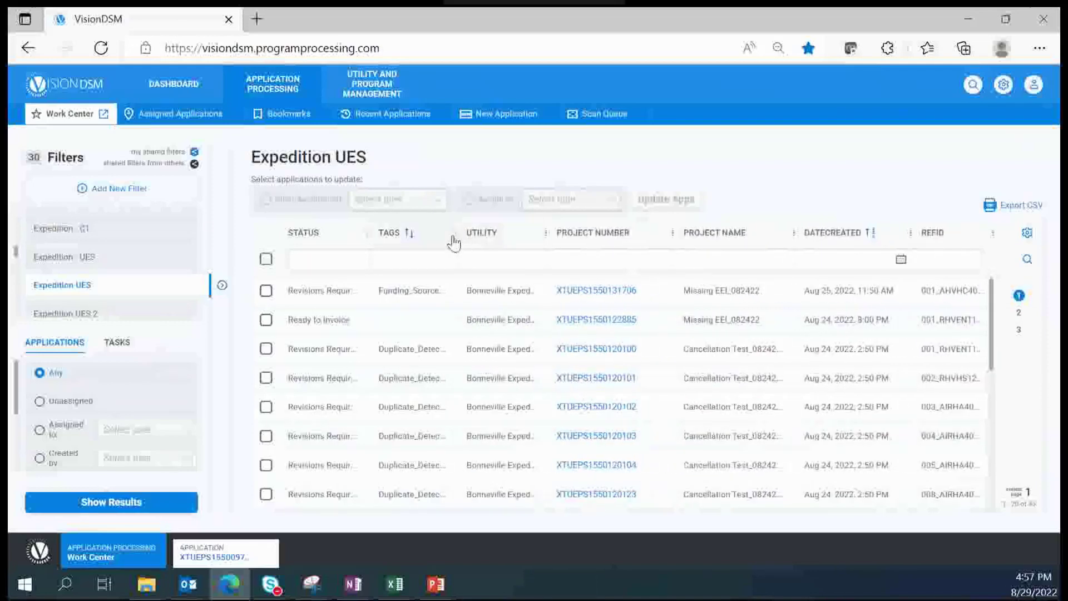
double_click(456, 233)
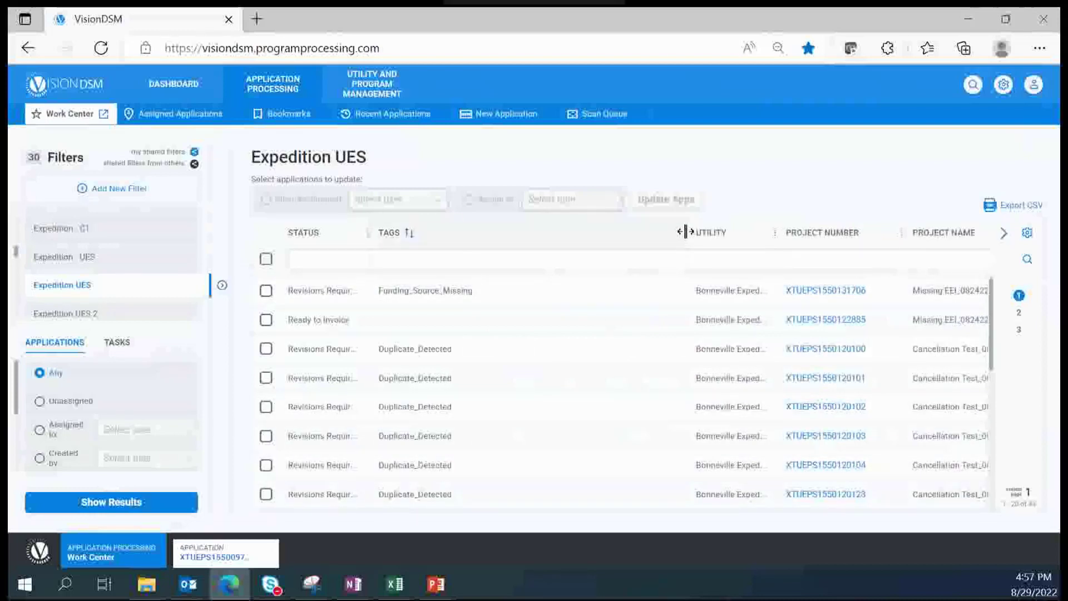
drag(685, 231, 474, 238)
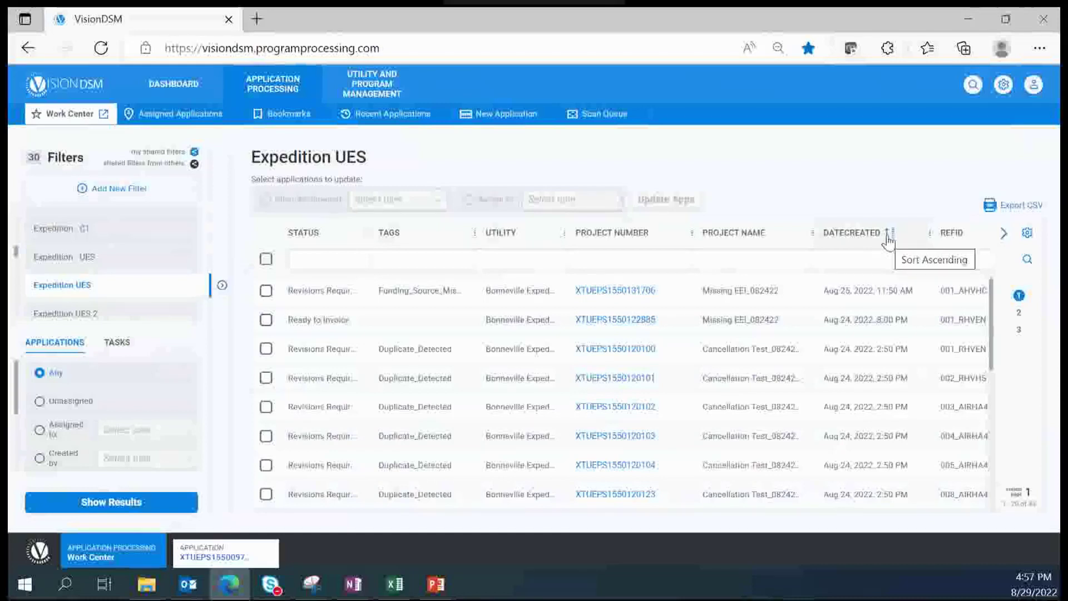
Step: Sort the results by Date Created, newest first
click(888, 236)
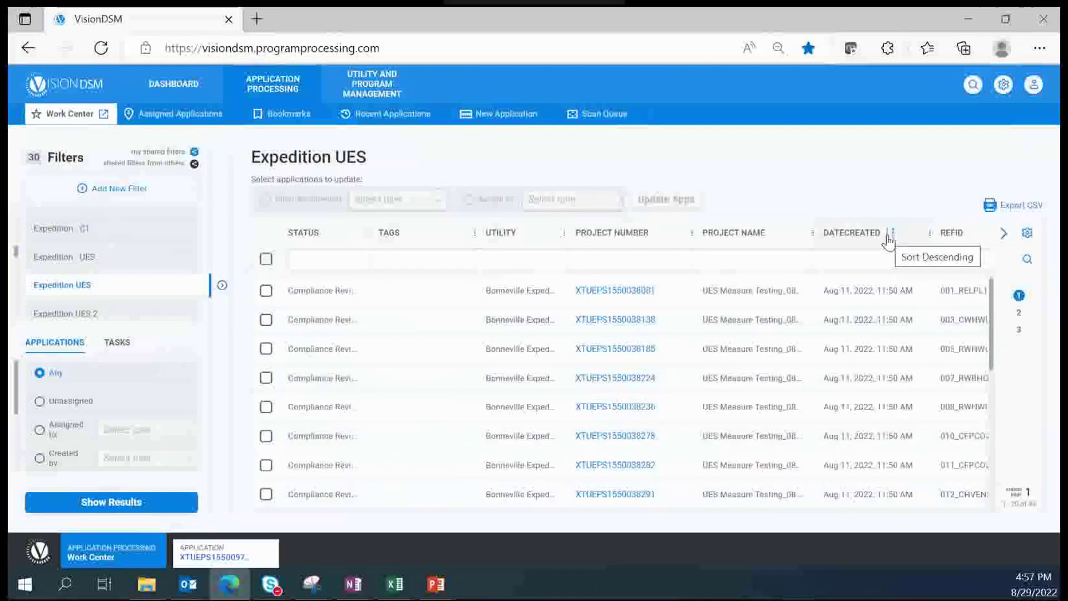
click(887, 237)
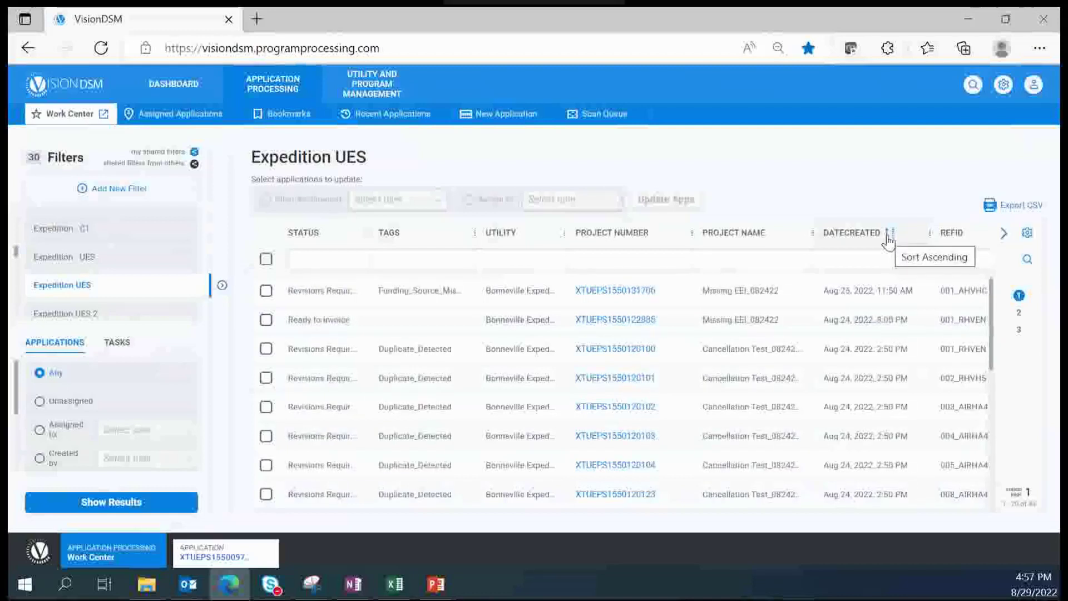
click(891, 239)
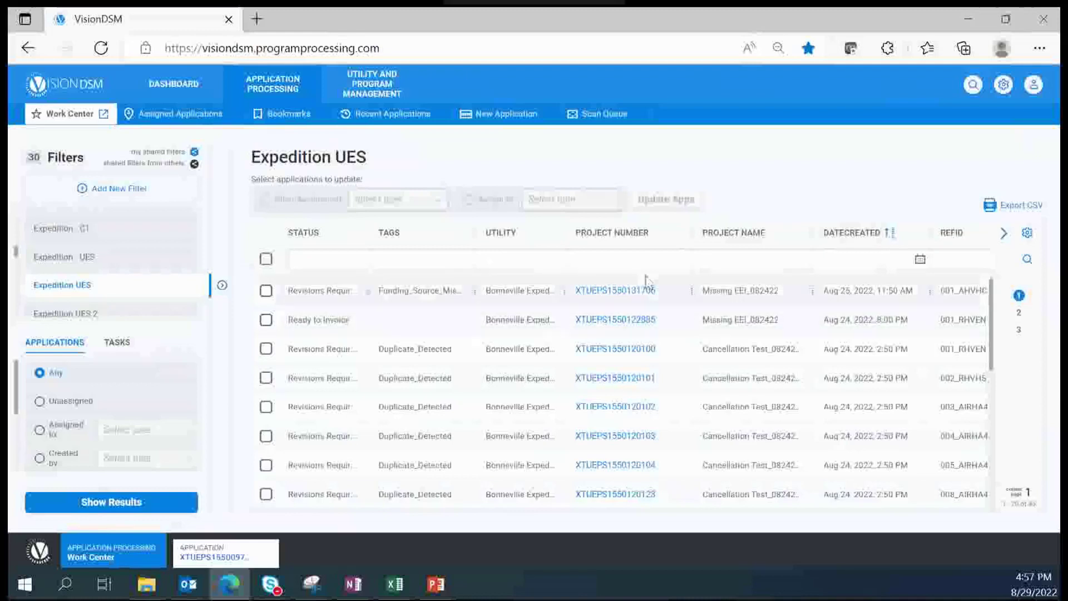
Step: Filter the results by project name 'Cancellation*' and review the filtered list
click(732, 269)
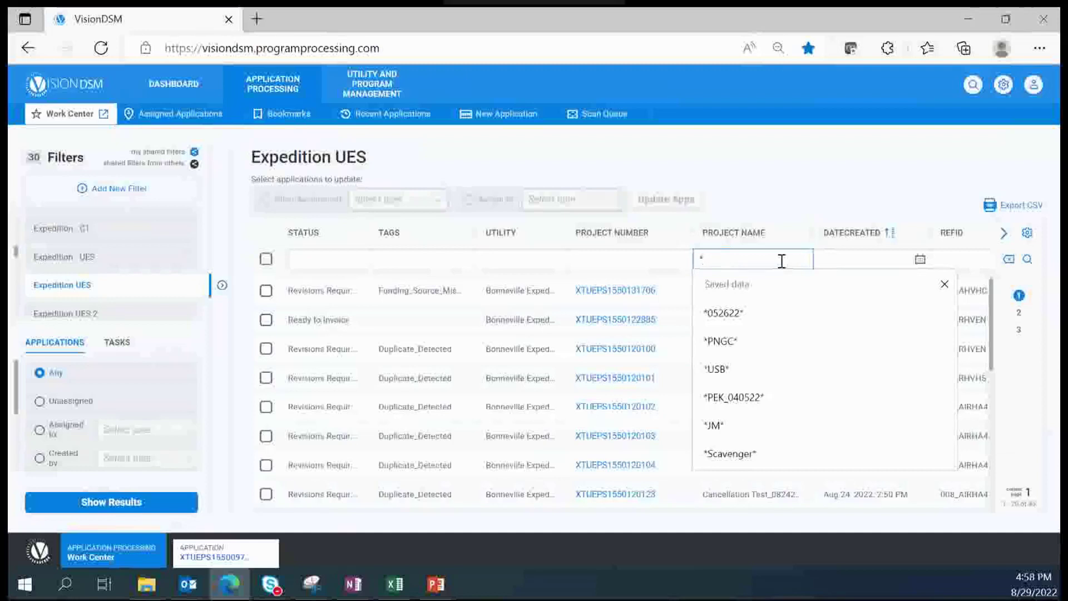
text(Cancellation)
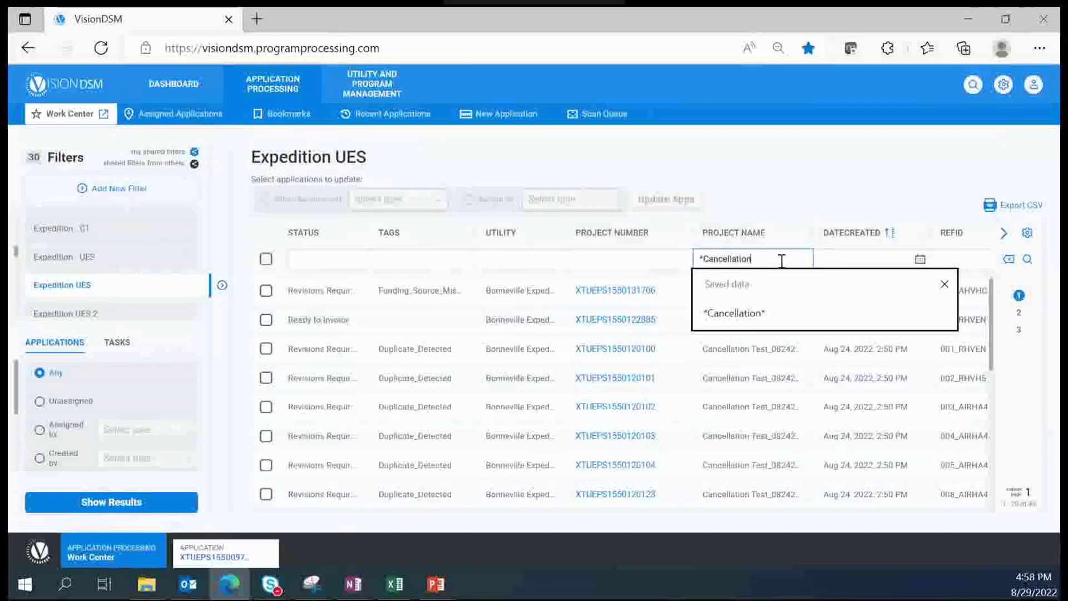
text(*)
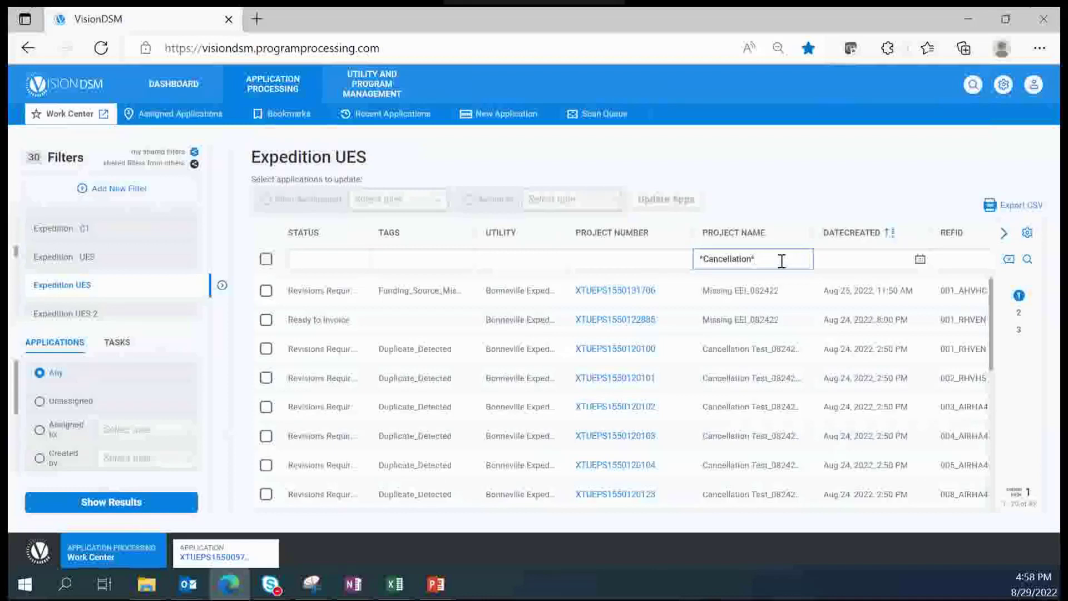
key(Return)
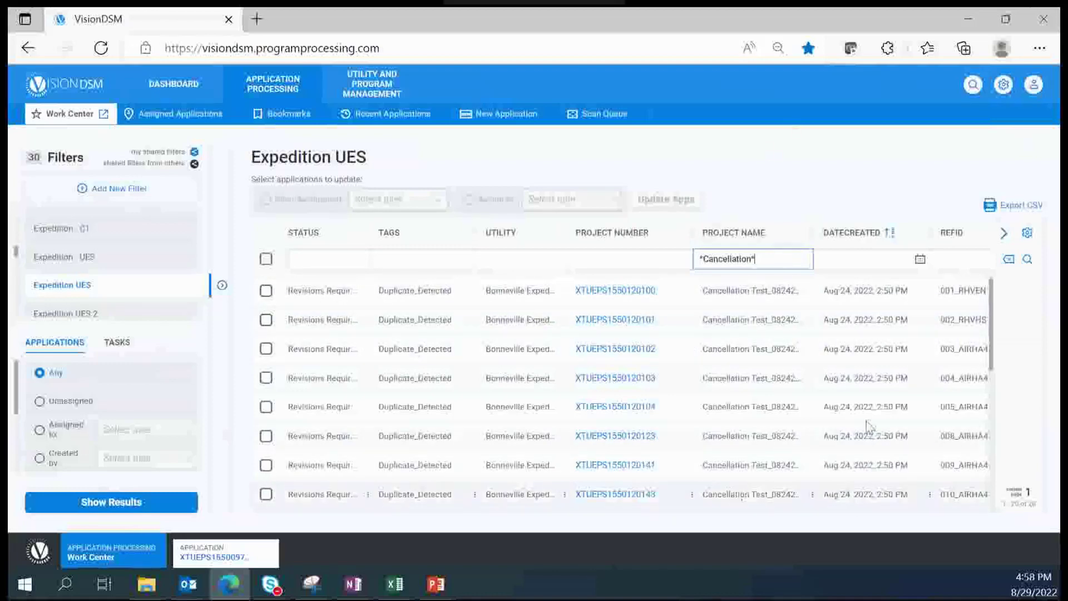
scroll(994, 441, down, 1)
scroll(994, 442, down, 5)
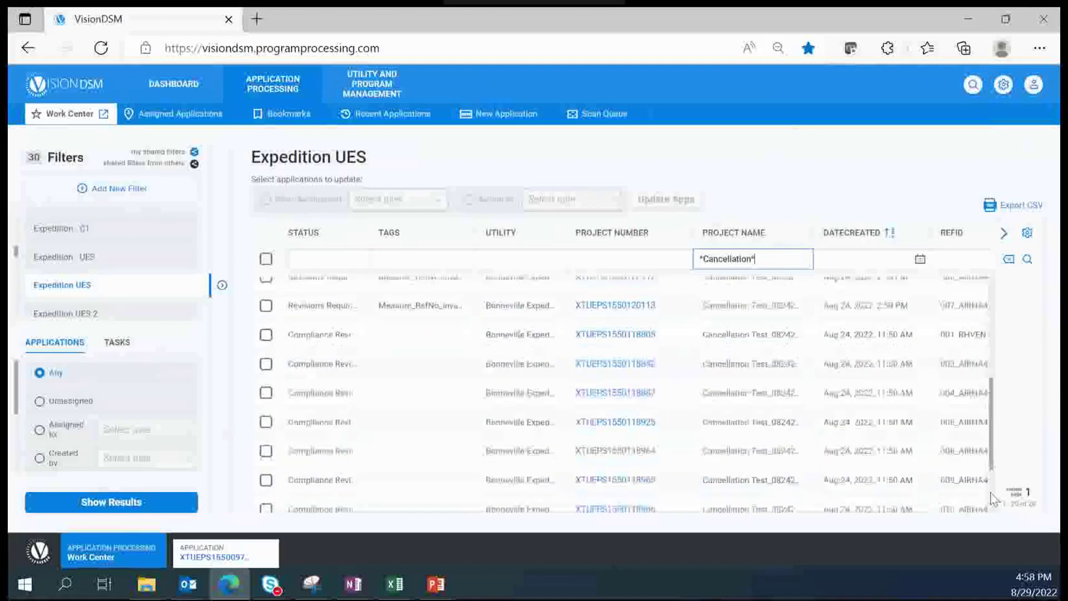
scroll(1005, 389, up, 5)
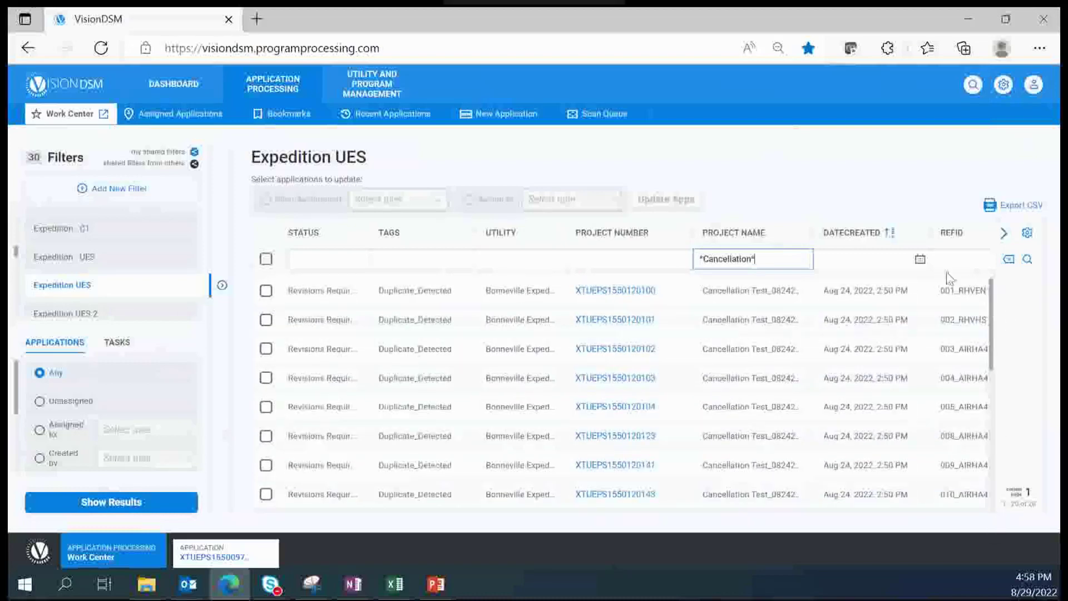
Step: Widen the Project Name column and slightly narrow the Project Number column
click(813, 232)
mouse_move(813, 233)
mouse_down()
mouse_move(901, 234)
mouse_move(823, 232)
mouse_up()
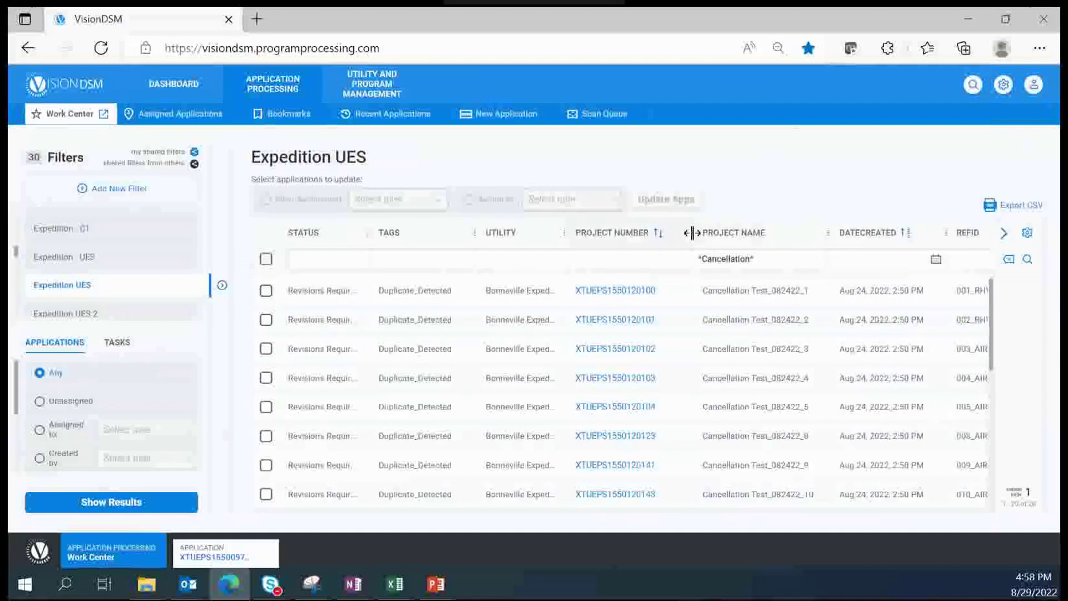
drag(692, 233, 673, 234)
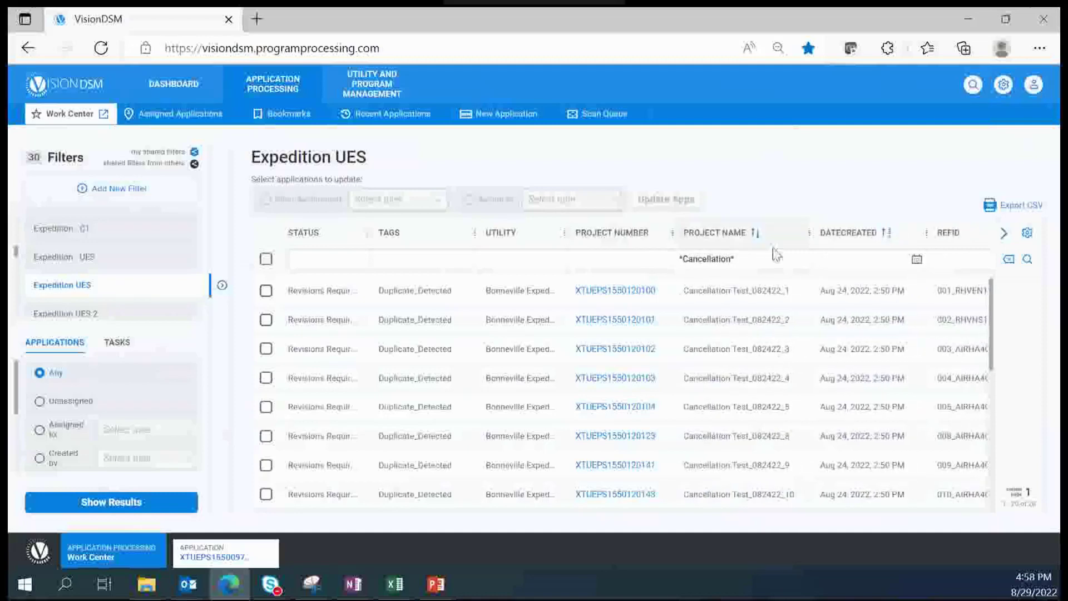
Step: Delete the *Cancellation* text from the Project Name filter
click(771, 264)
drag(771, 264, 672, 259)
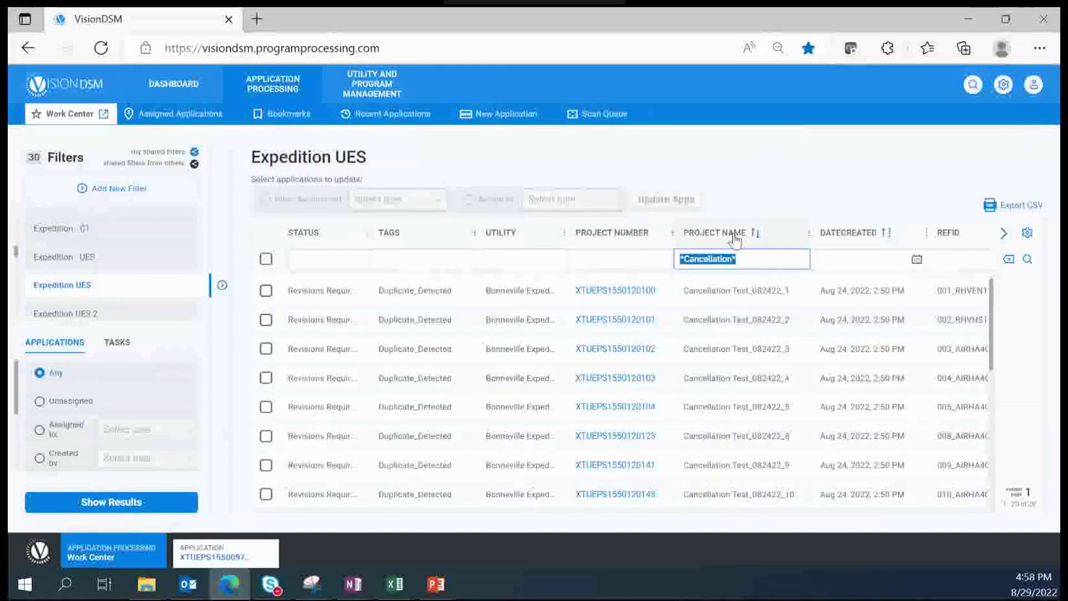
key(BackSpace)
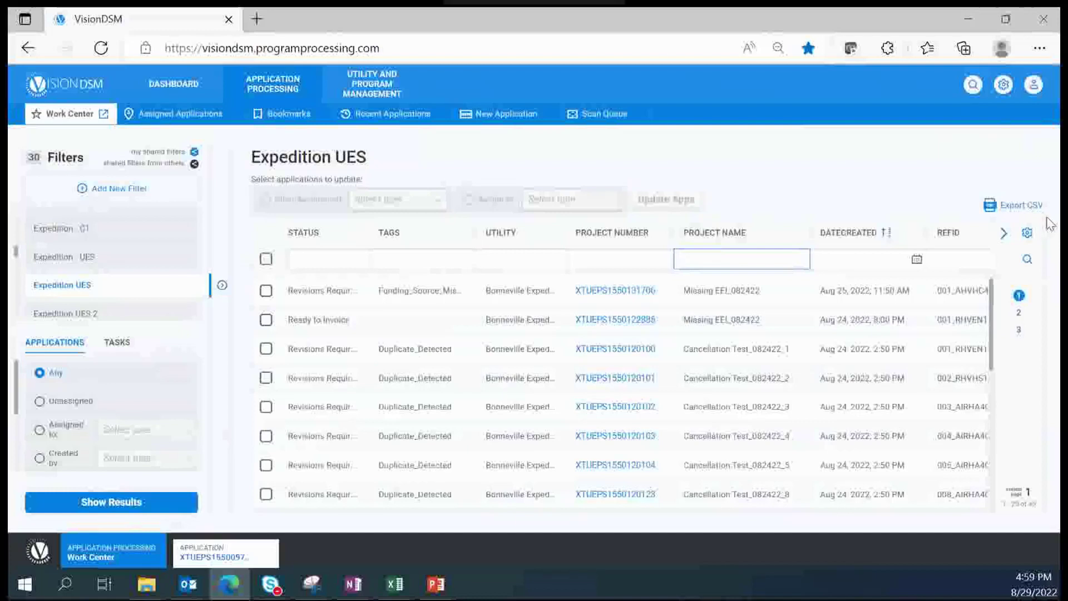
Step: Refresh the table so all Expedition UES applications show without the project-name filter
click(337, 291)
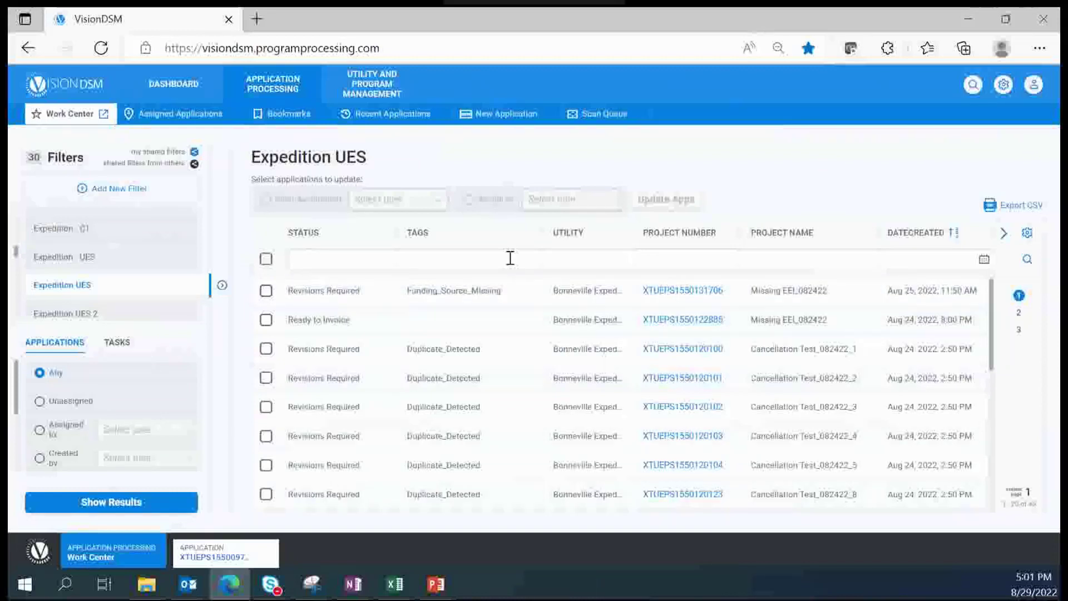
click(326, 260)
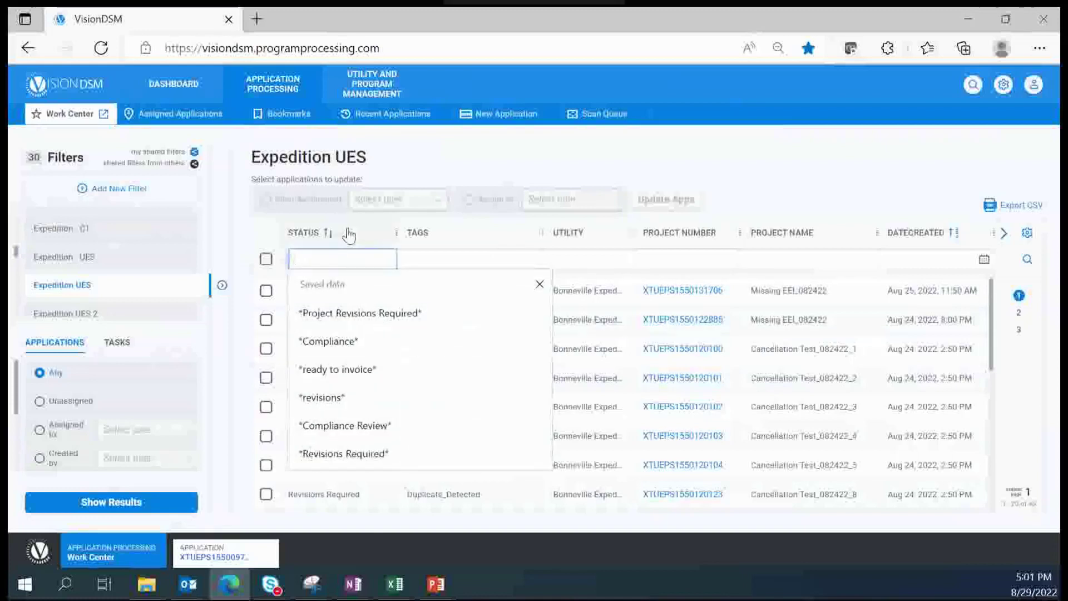
text(*revis)
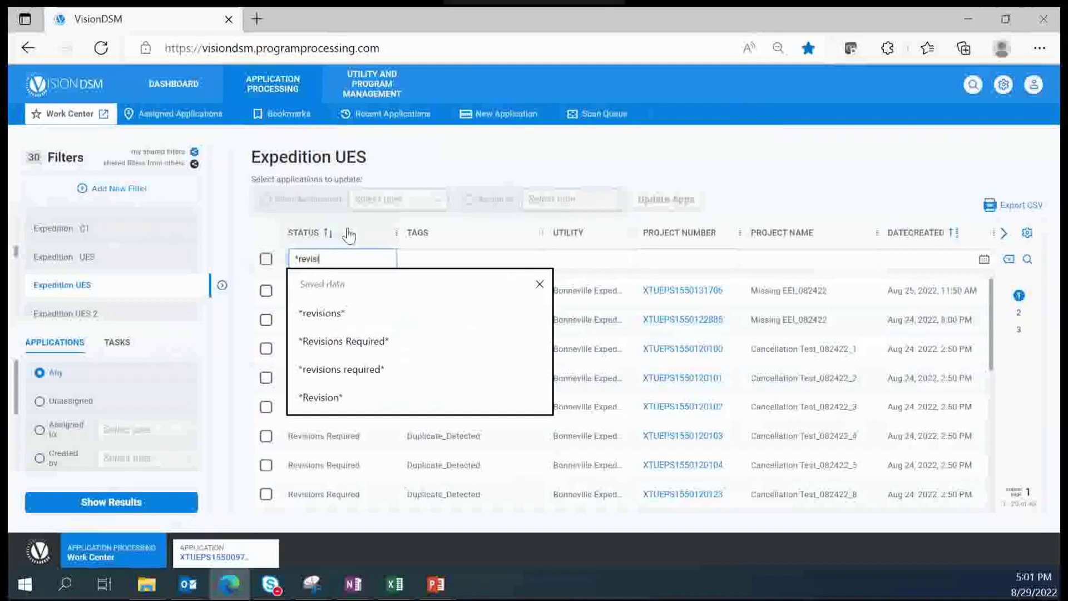
text(ions required*)
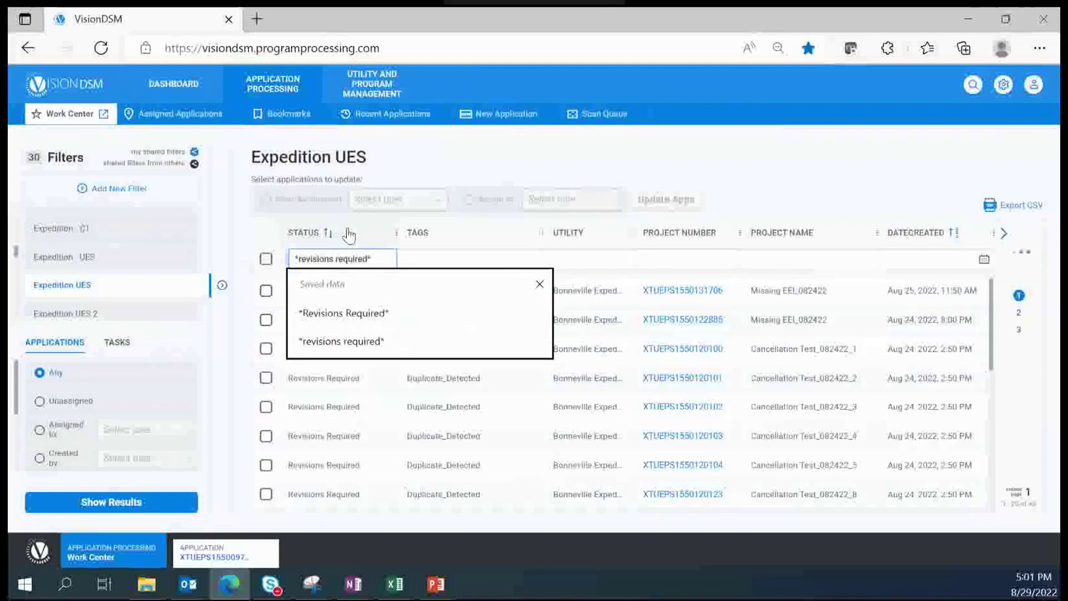
click(350, 314)
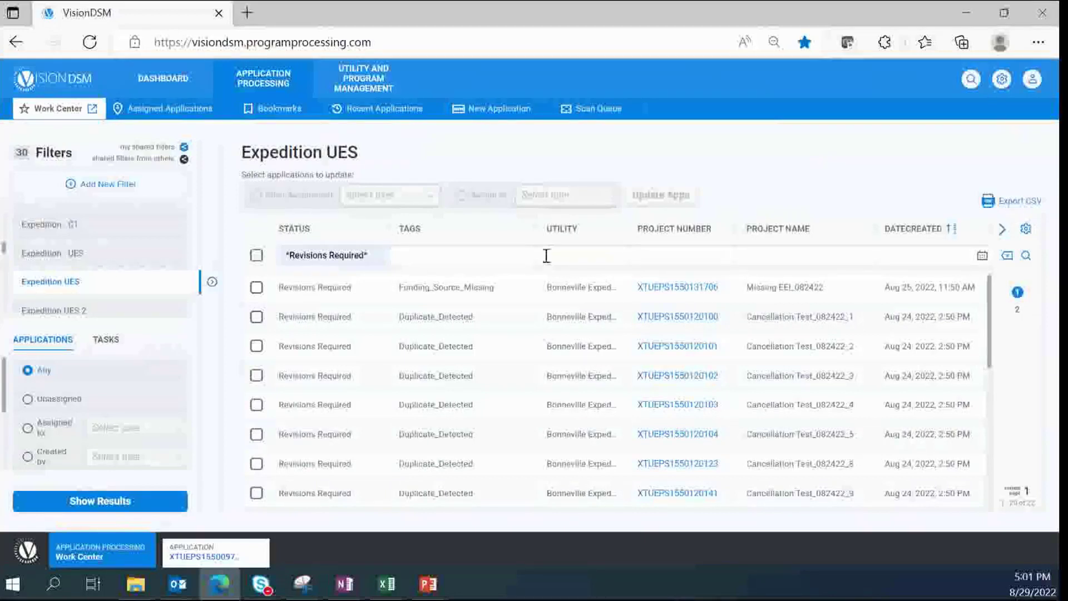
click(374, 254)
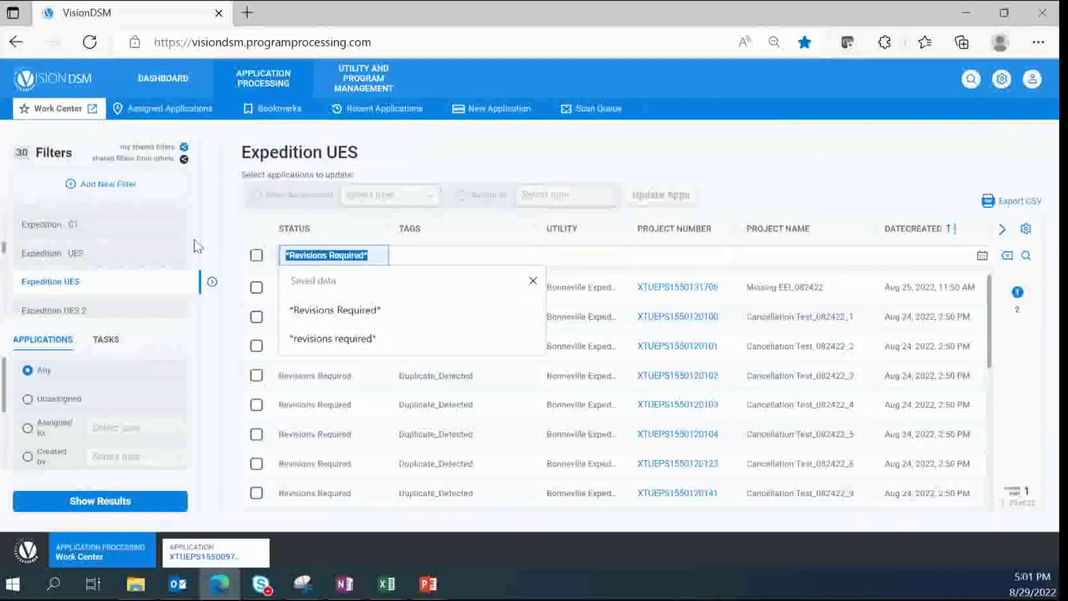
key(BackSpace)
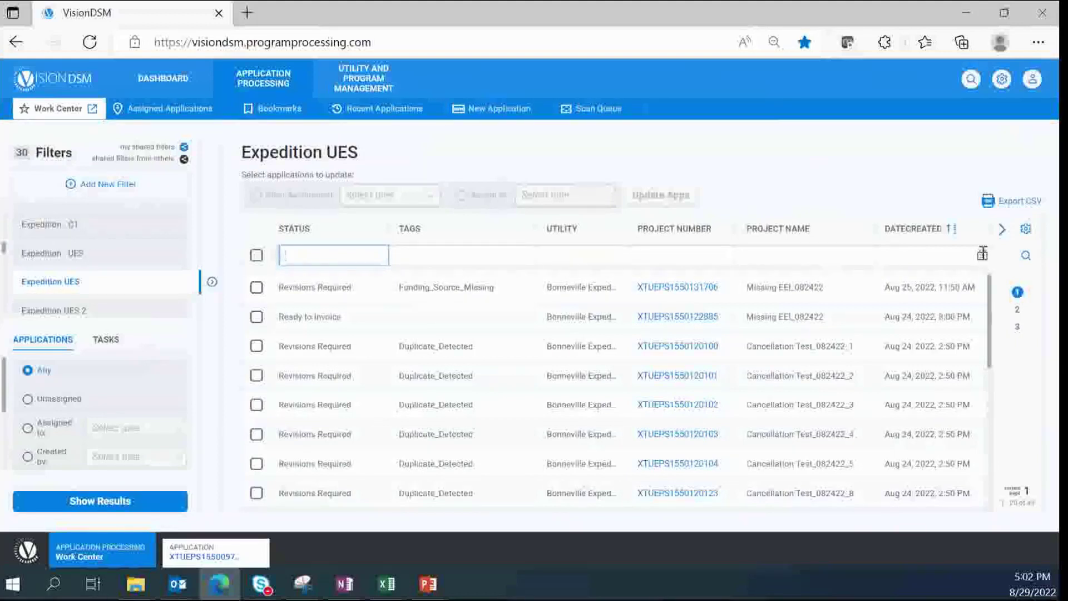
Step: Set the Date Created filter to 08/24/2022 (August 24, 2022)
click(982, 254)
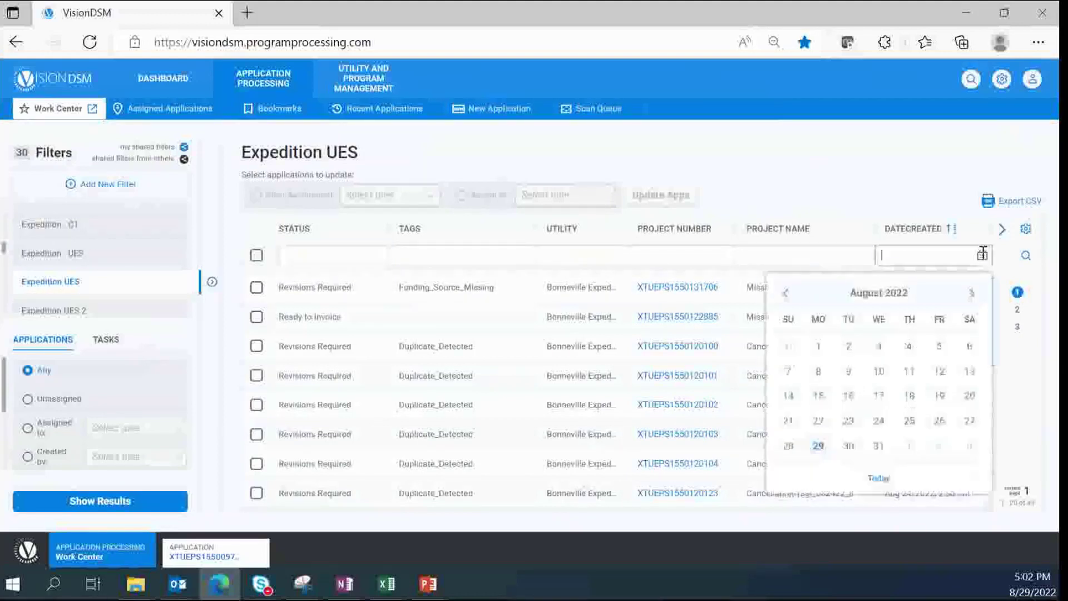
click(879, 424)
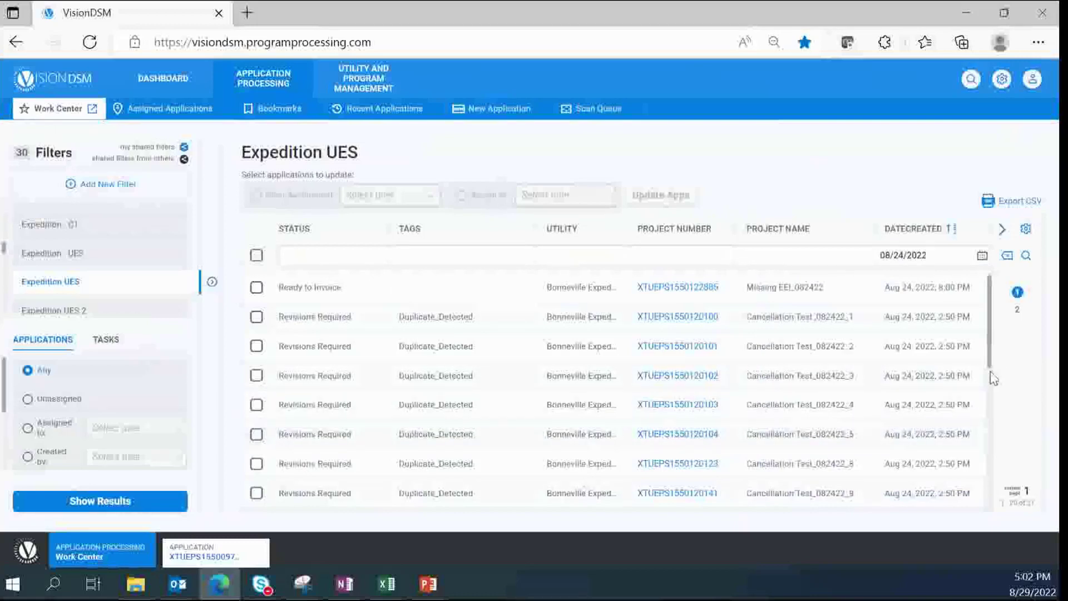
drag(991, 373, 990, 314)
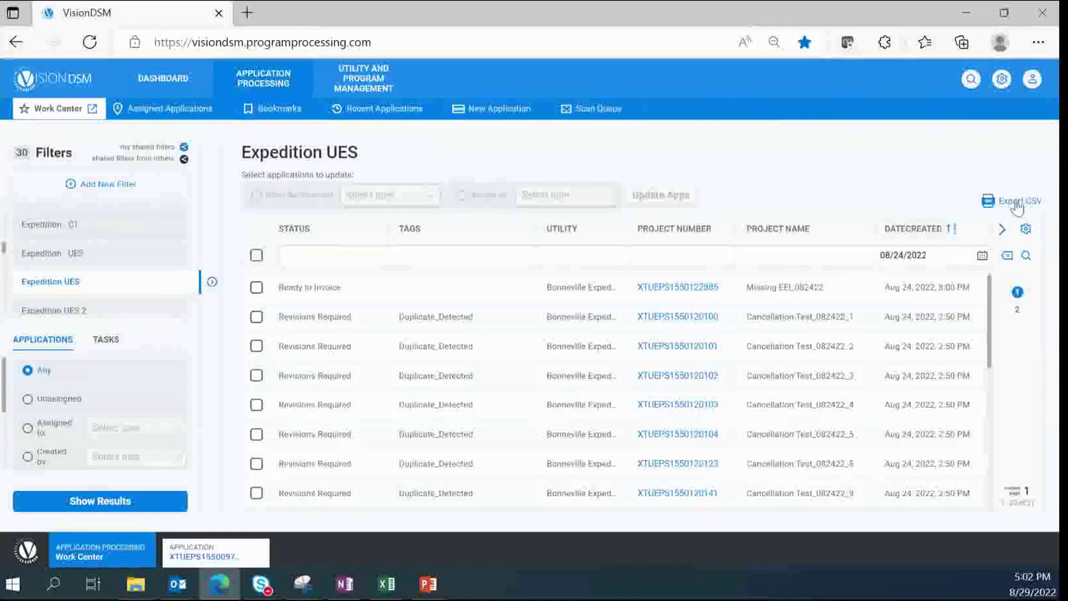
Step: Export the filtered results to CSV and open workcenter_applications (19).csv
click(1017, 206)
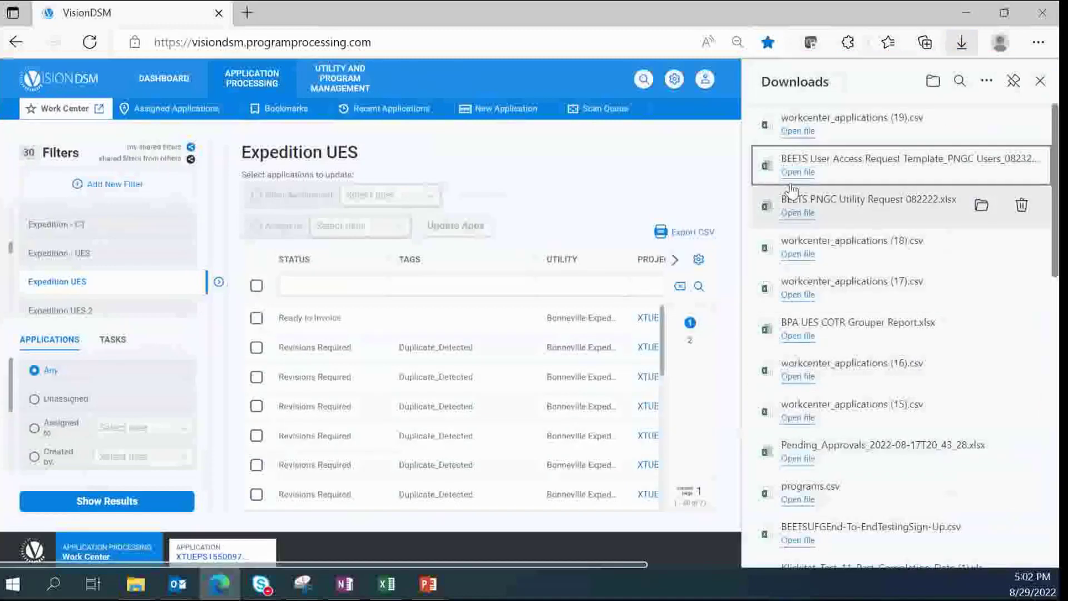
click(802, 133)
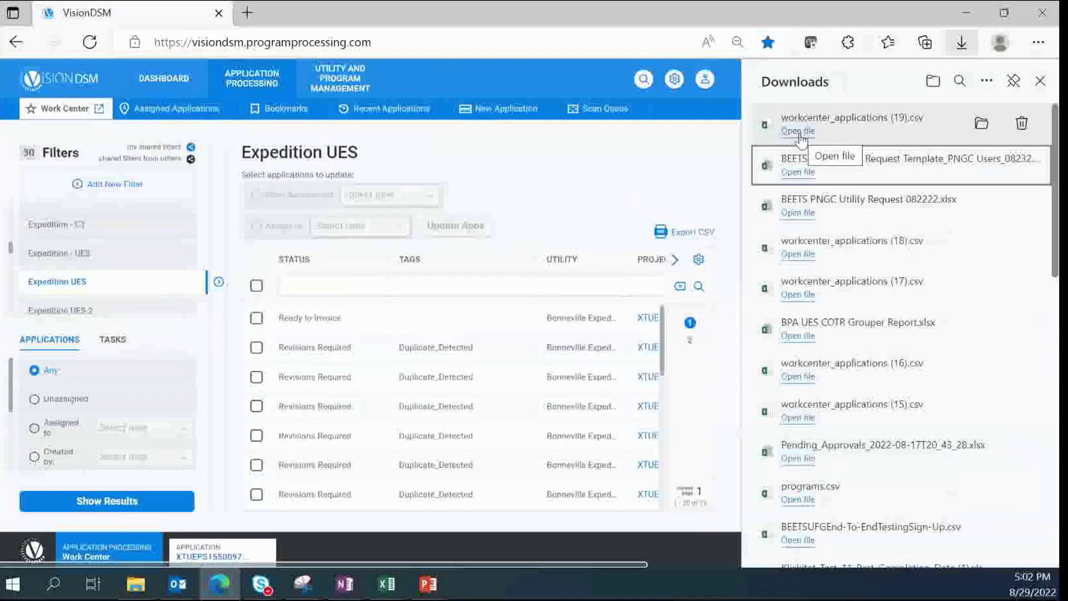
Step: AutoFit columns A–J of workcenter_applications (19).csv in Excel to their contents
click(798, 132)
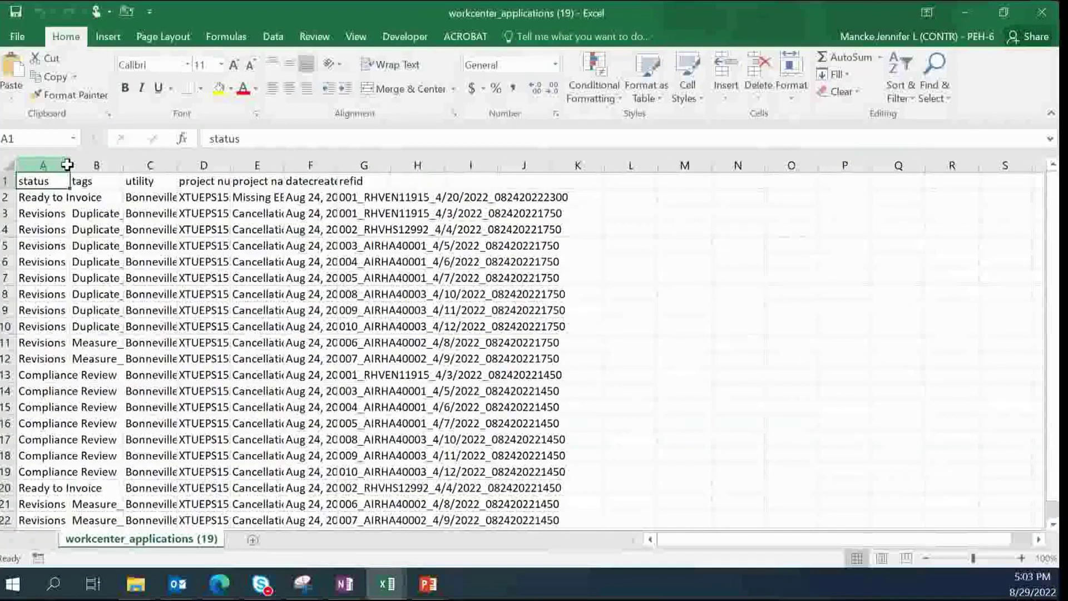
drag(67, 165, 553, 163)
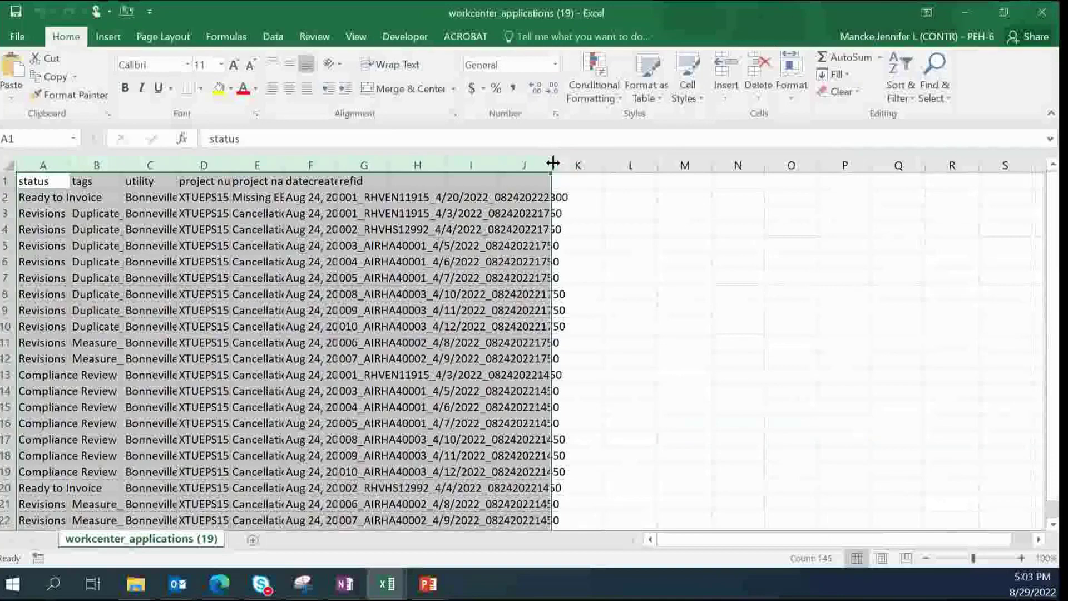
double_click(553, 161)
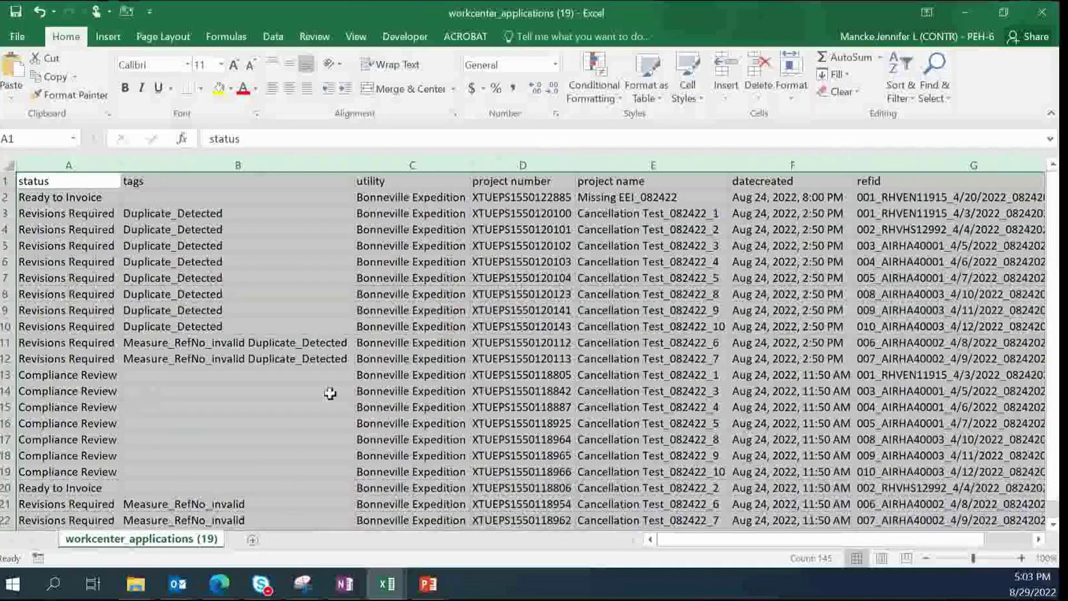
click(526, 342)
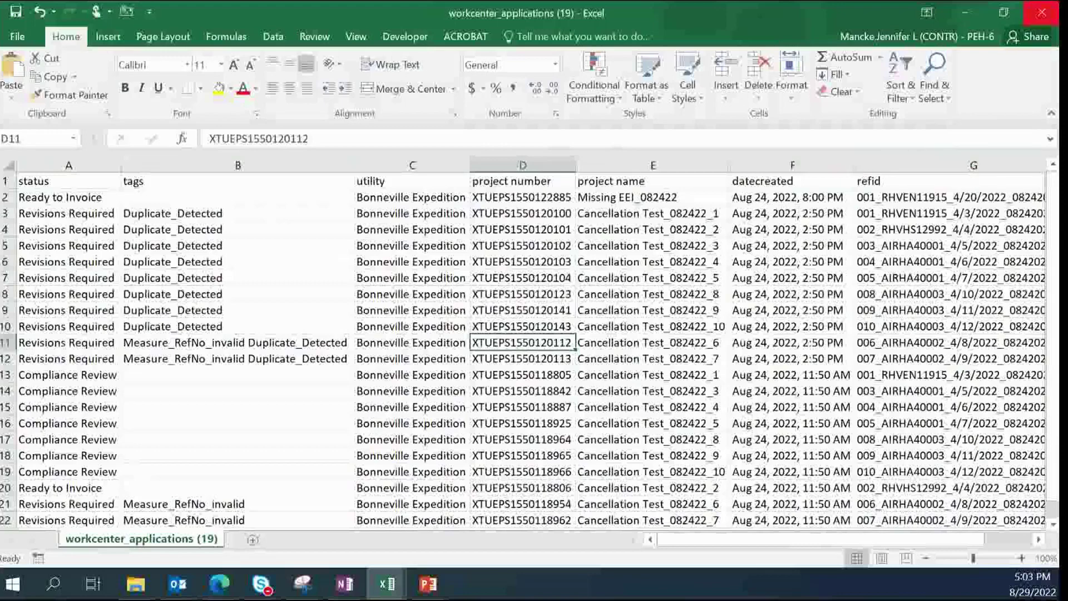
Step: Back in VisionDSM, close Downloads and clear the 08/24/2022 Date Created filter
click(220, 592)
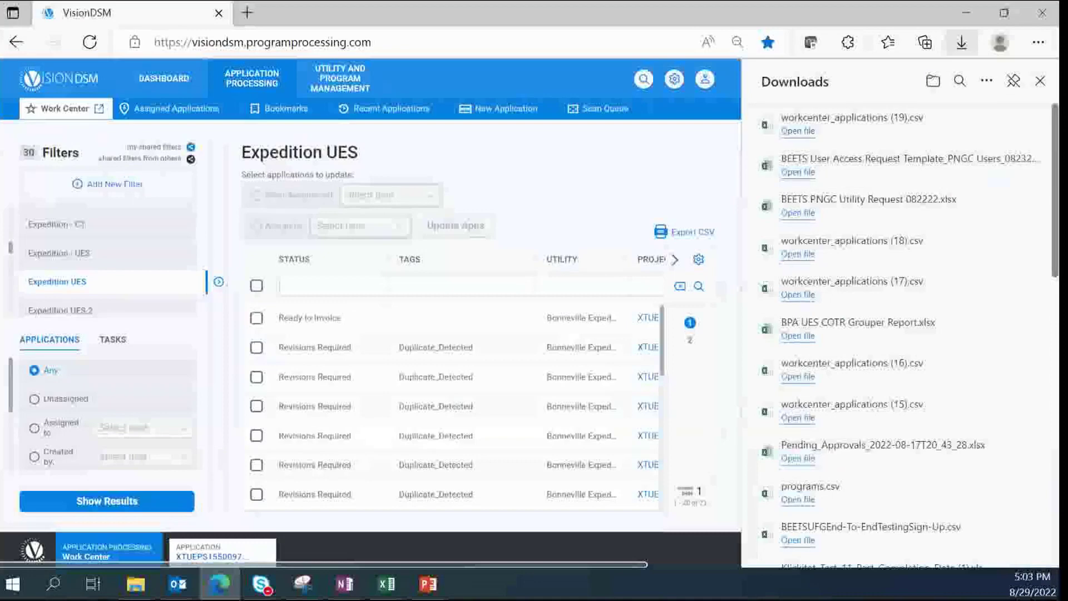
click(1040, 82)
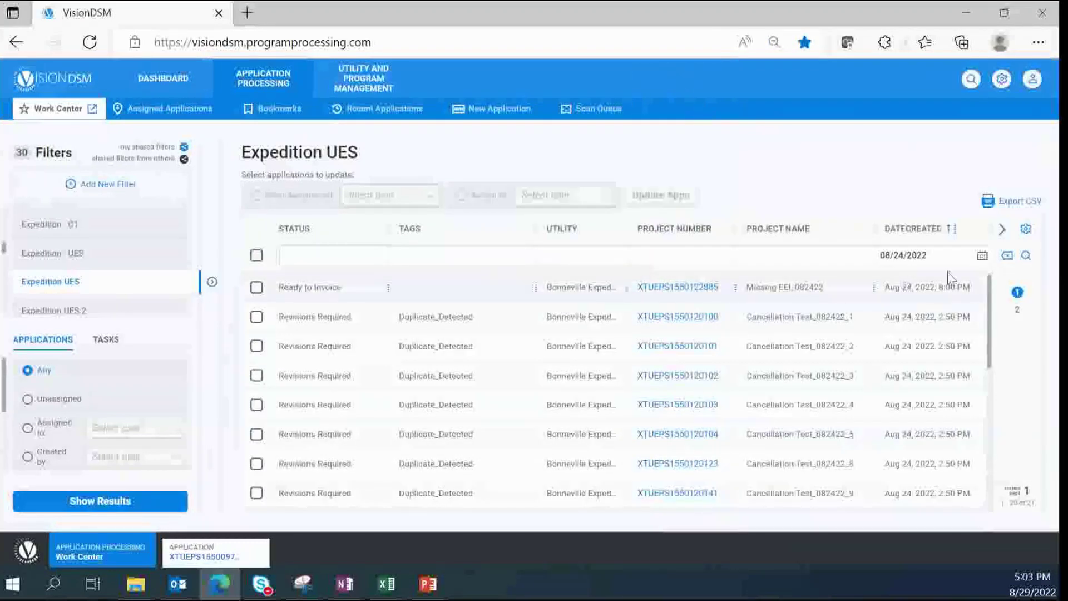
click(946, 256)
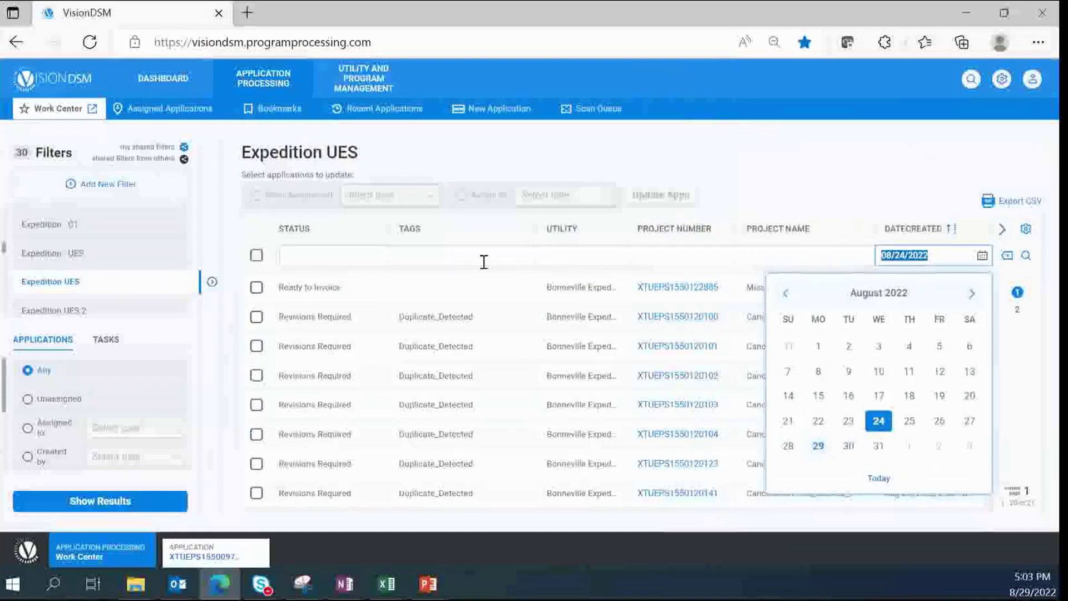
key(BackSpace)
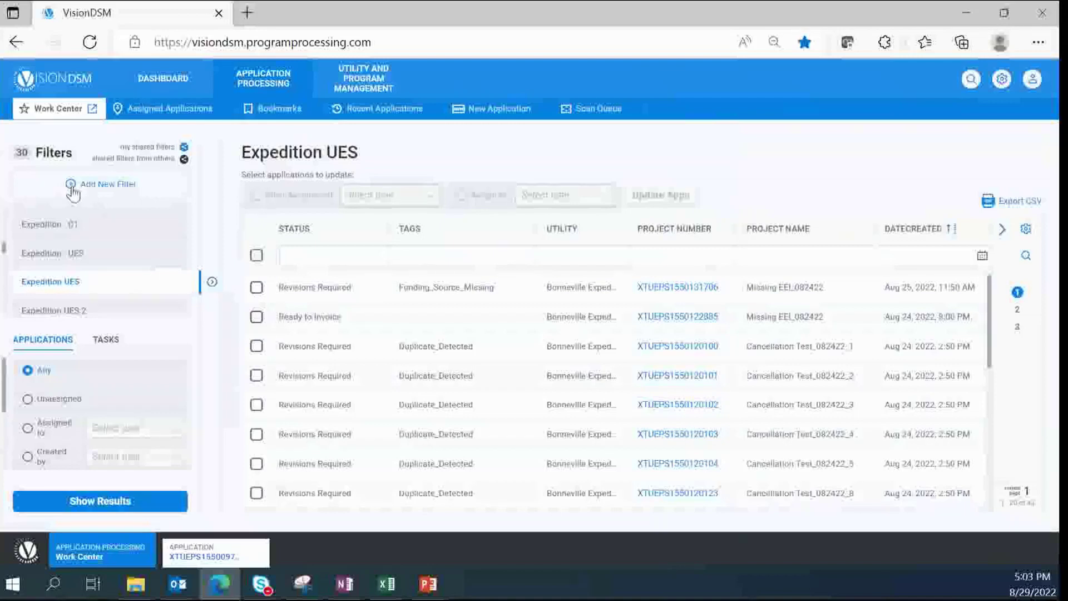
Step: Load the saved filters Expedition - C1, Douglas - UES, Expedition - C1, then Expedition - UES
click(73, 233)
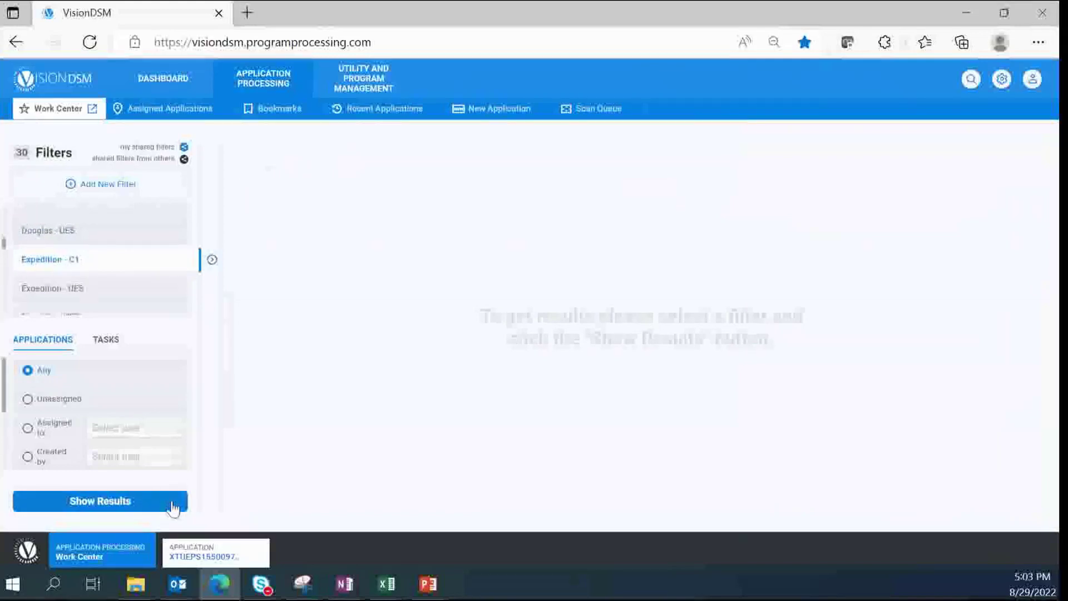
click(96, 233)
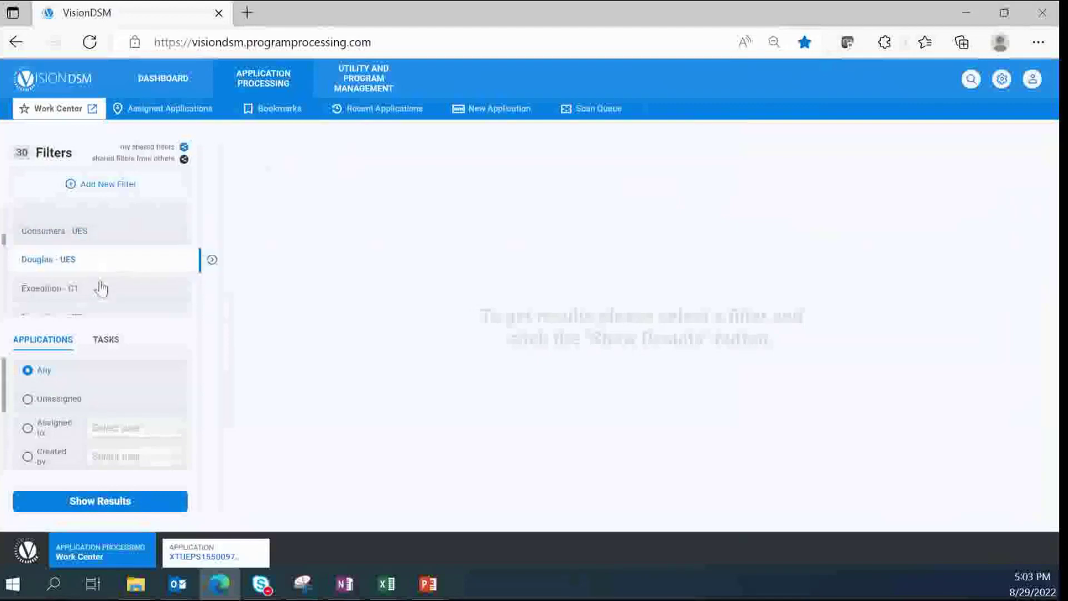
click(102, 289)
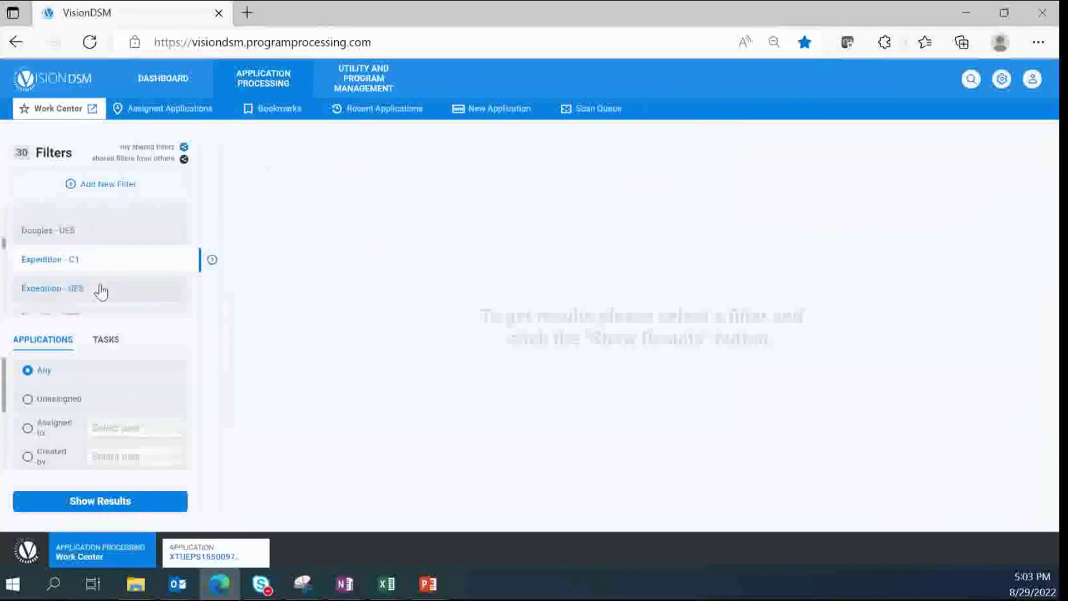
click(101, 289)
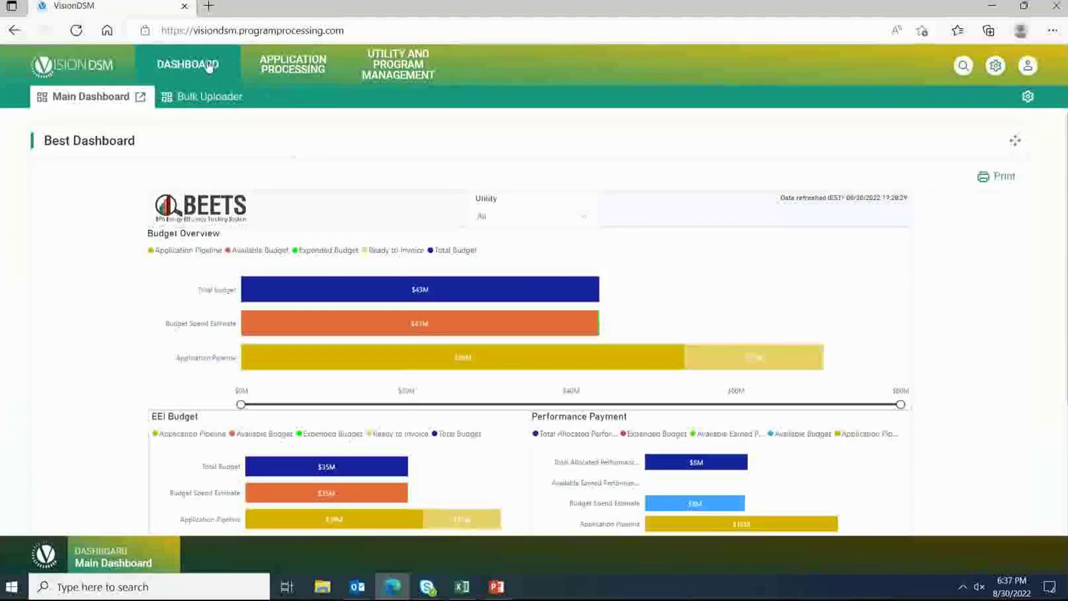
Step: Show the All Utilities list under Utility and Program Management
click(386, 69)
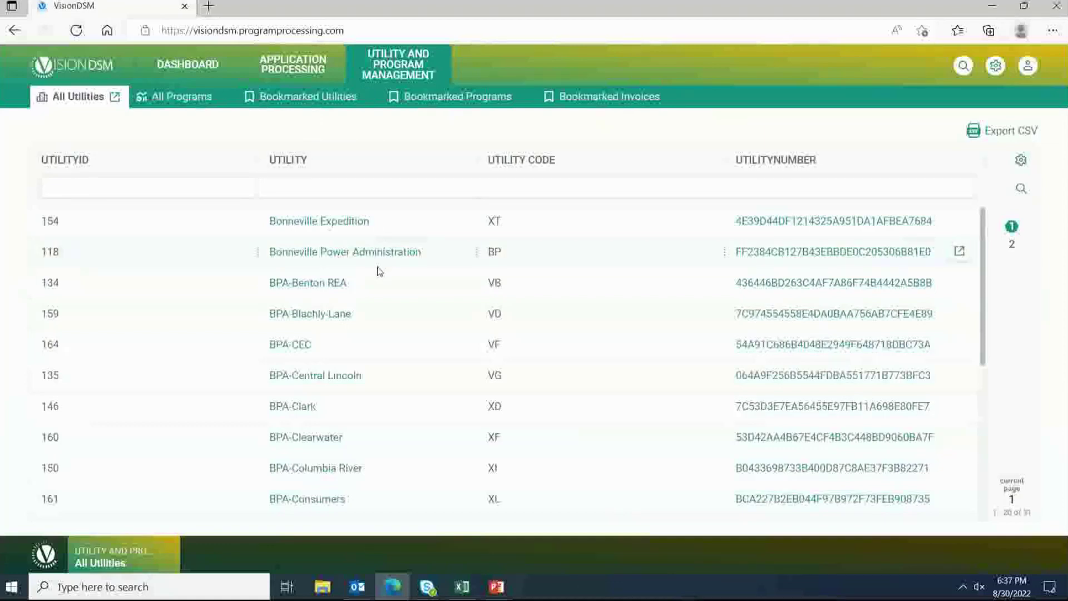
Step: Open the BPA-Central Lincoln utility record and its Configure Widgets settings
click(317, 376)
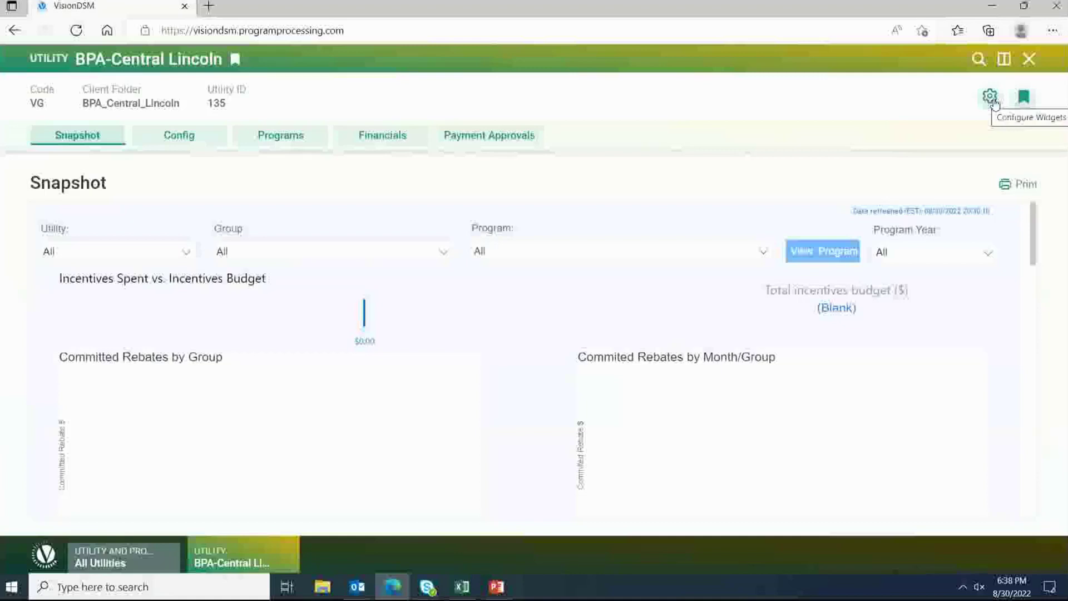
click(991, 97)
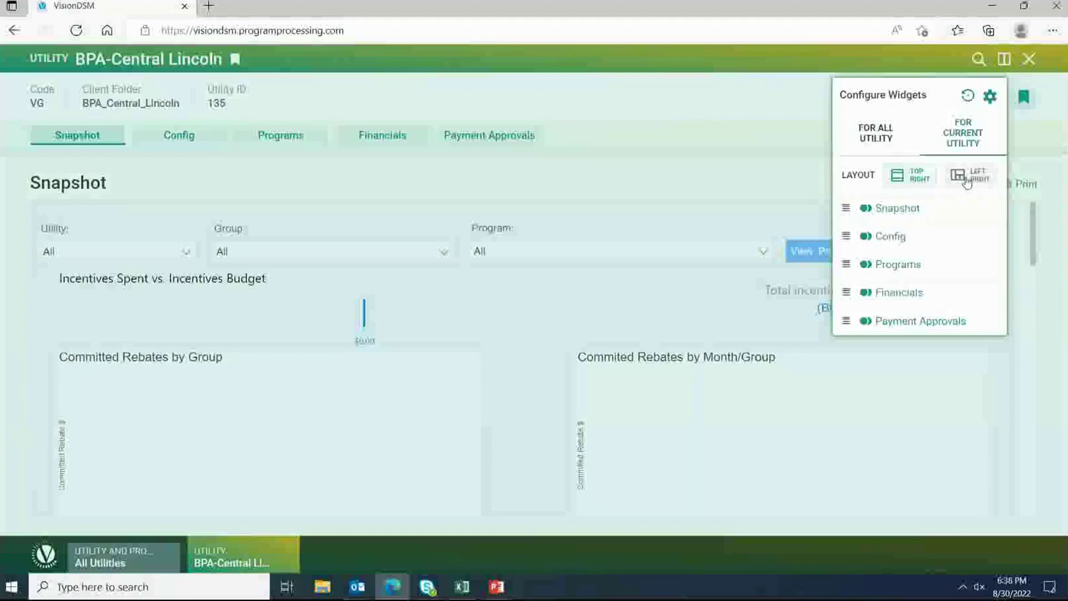
Step: Try the Left Right and Top Right layouts, then move Snapshot to the list's end and hide it
click(966, 179)
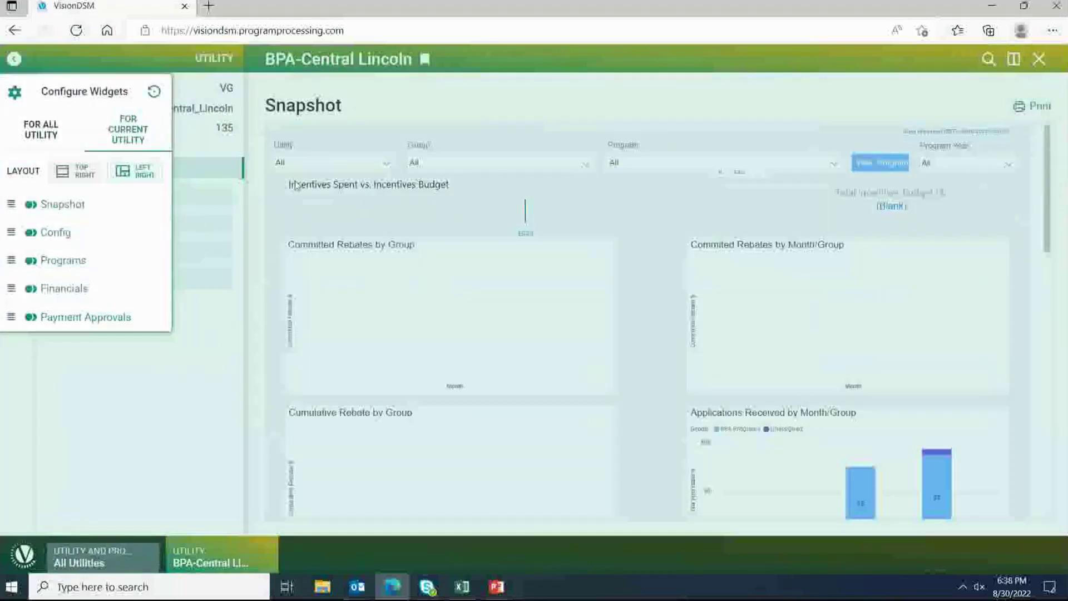
click(74, 171)
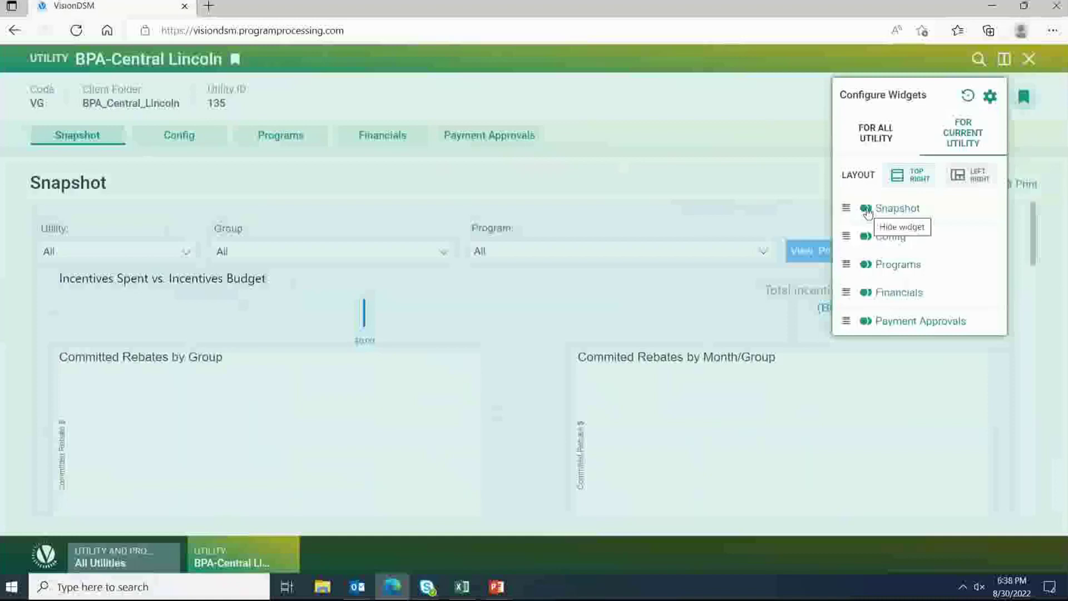
click(866, 209)
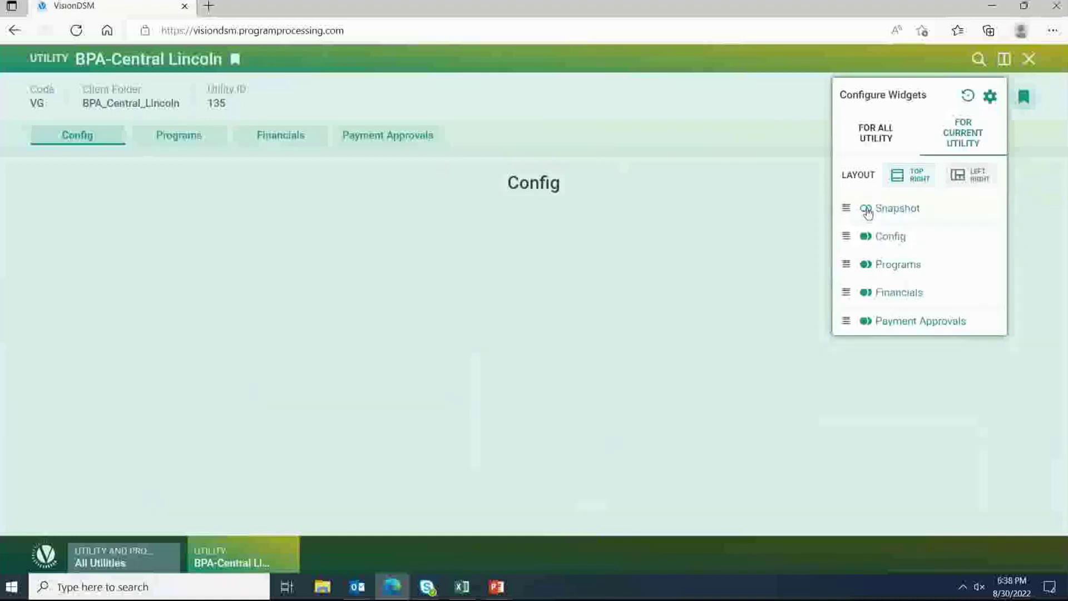
click(866, 209)
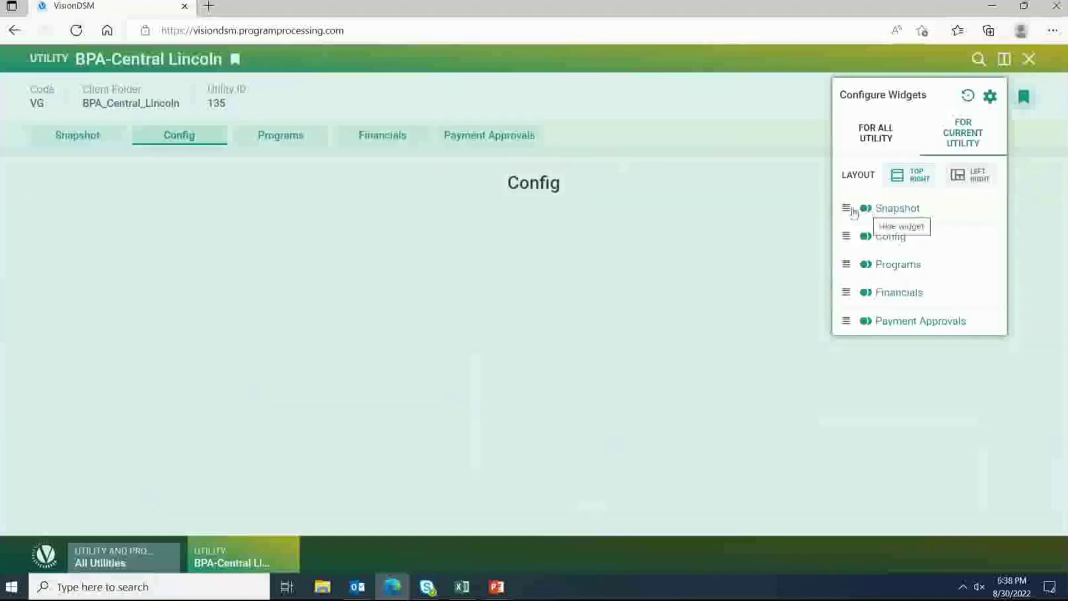
drag(846, 207, 849, 316)
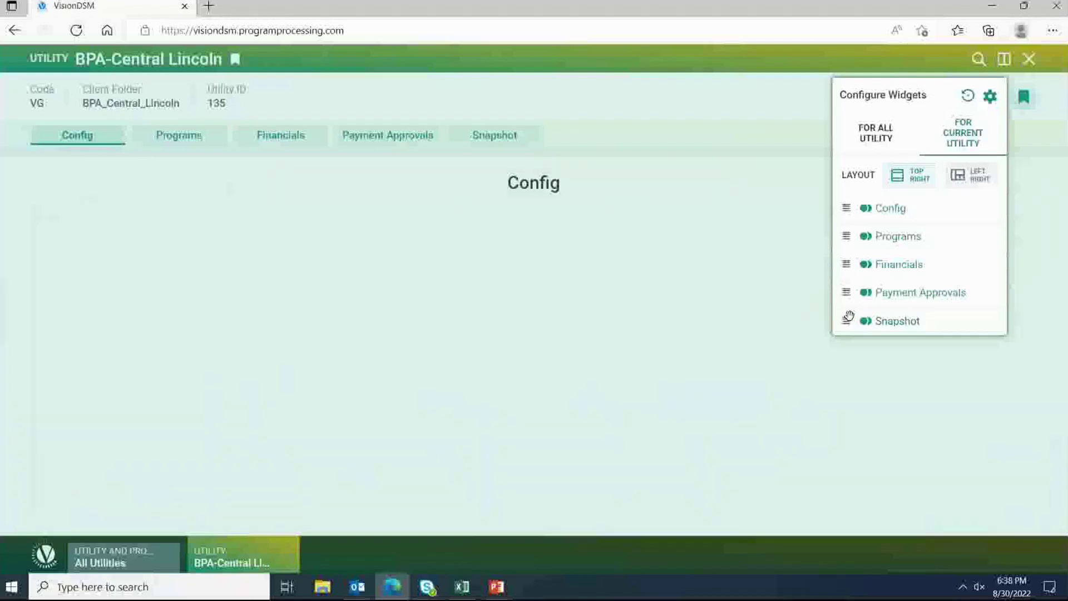
mouse_move(846, 310)
mouse_down()
mouse_move(844, 210)
mouse_move(847, 318)
mouse_up()
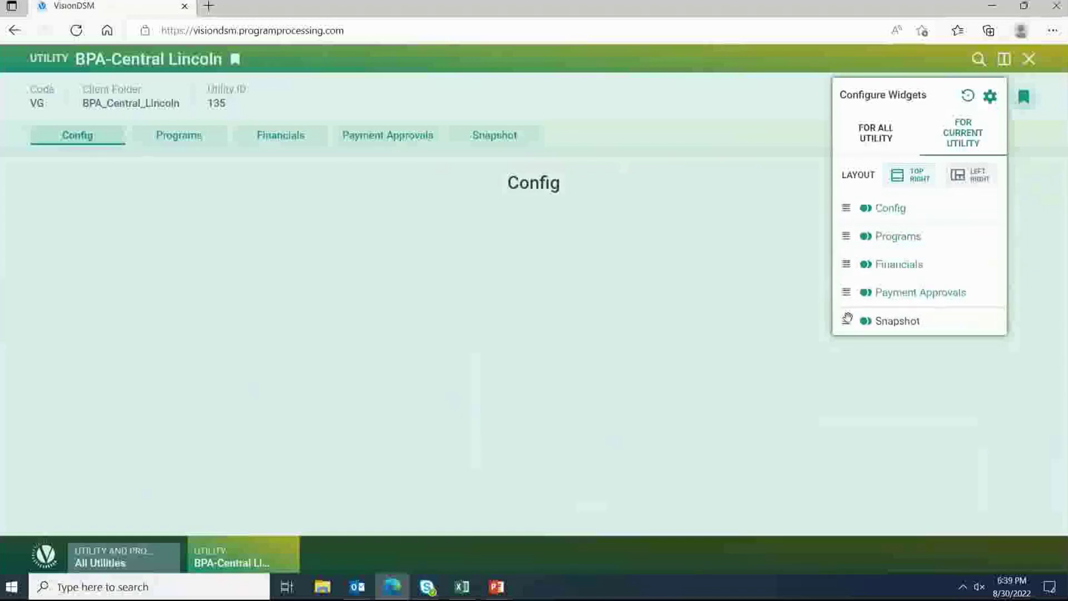
click(865, 321)
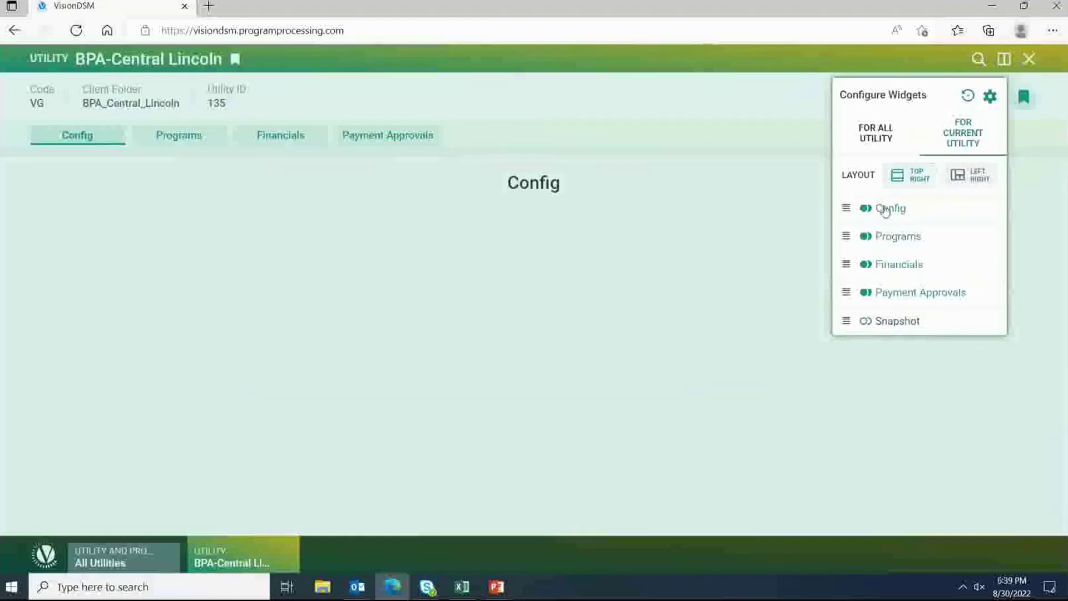
Step: Hide the Config widget, turn Financials back on, and scroll down the Programs table
click(886, 209)
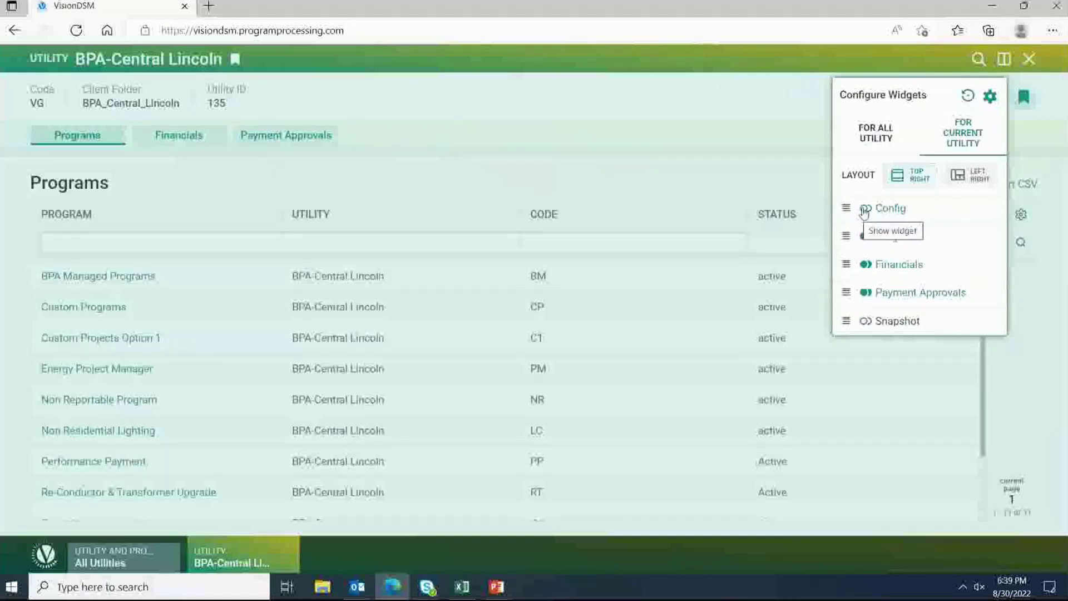
click(863, 210)
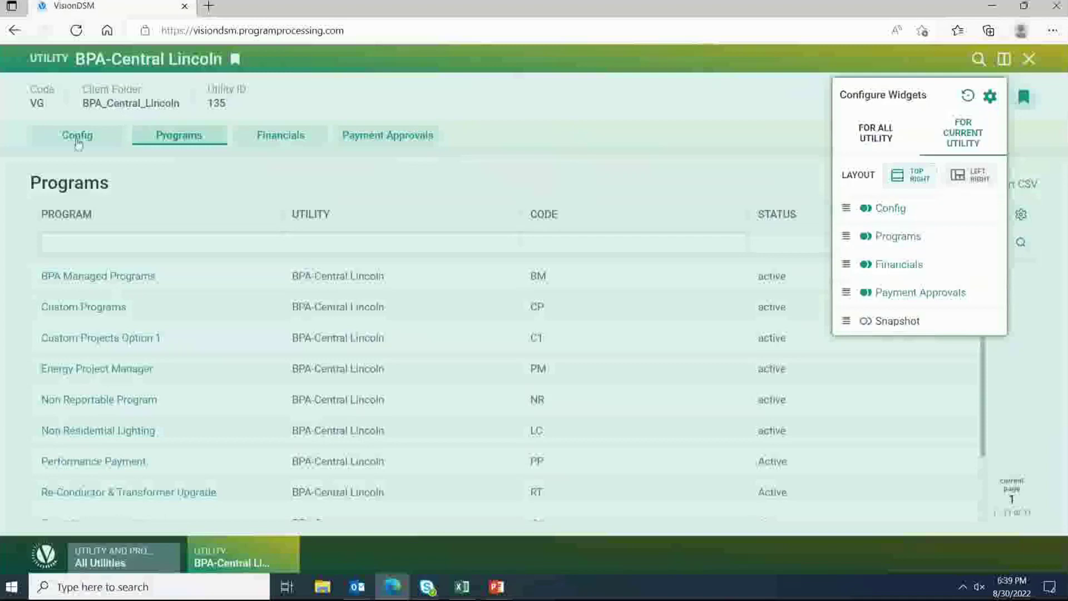
click(75, 139)
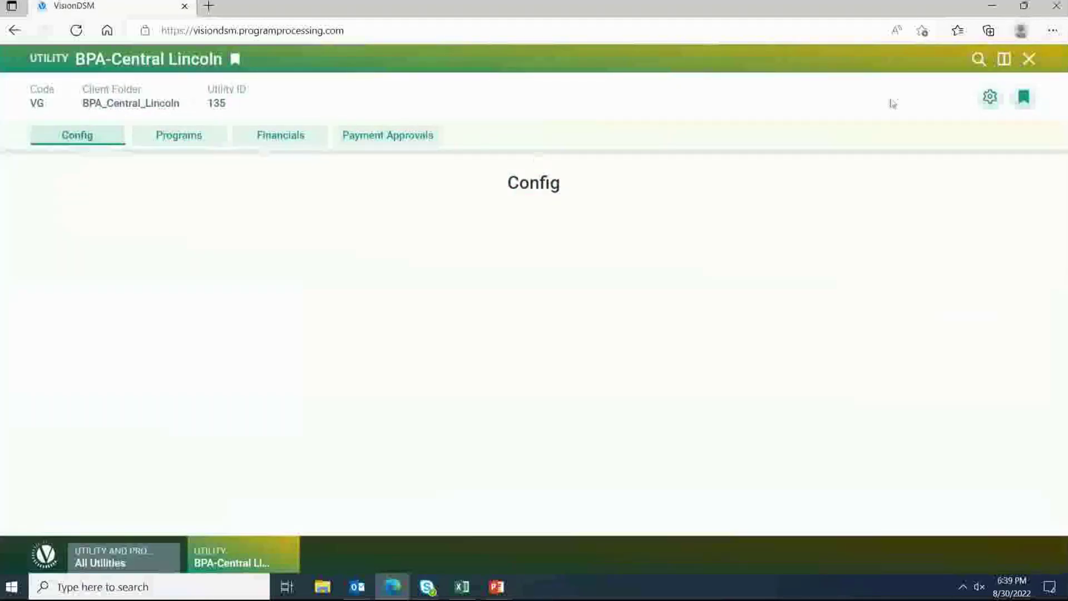
click(989, 98)
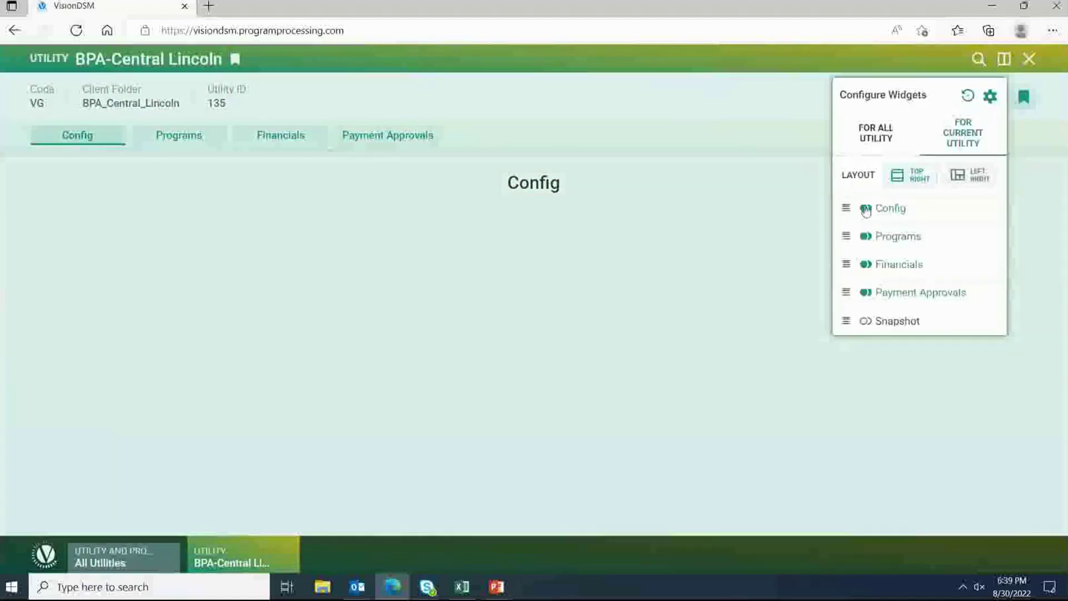
click(865, 208)
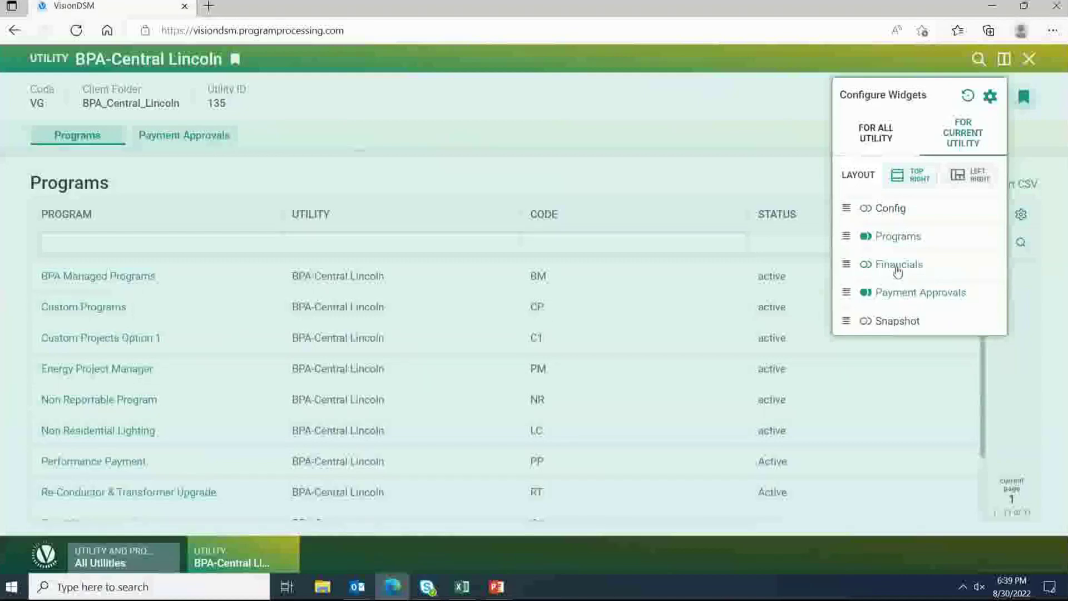
click(866, 299)
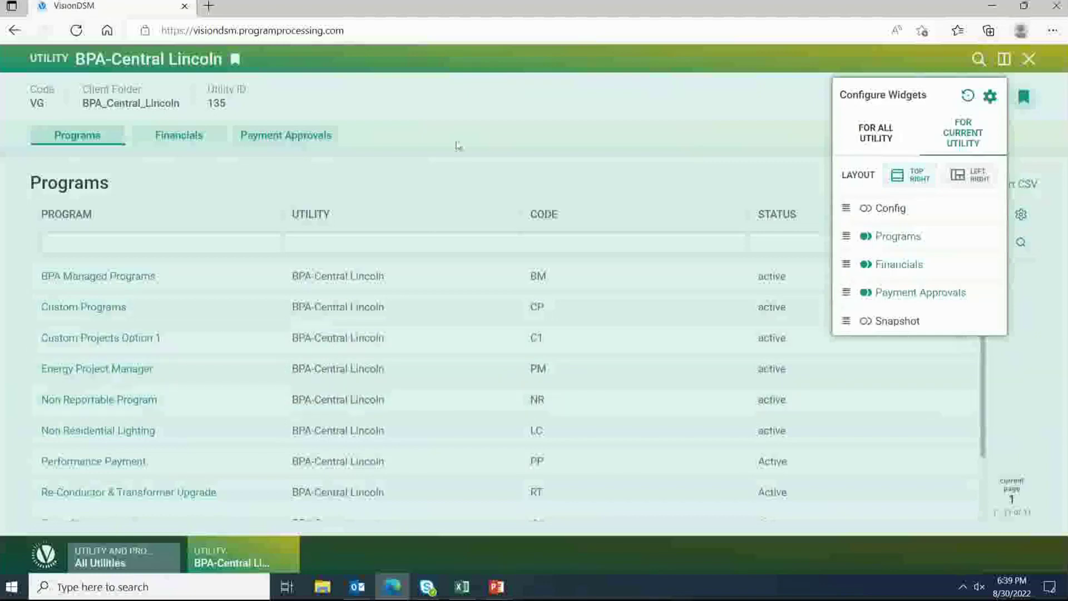
scroll(139, 455, down, 3)
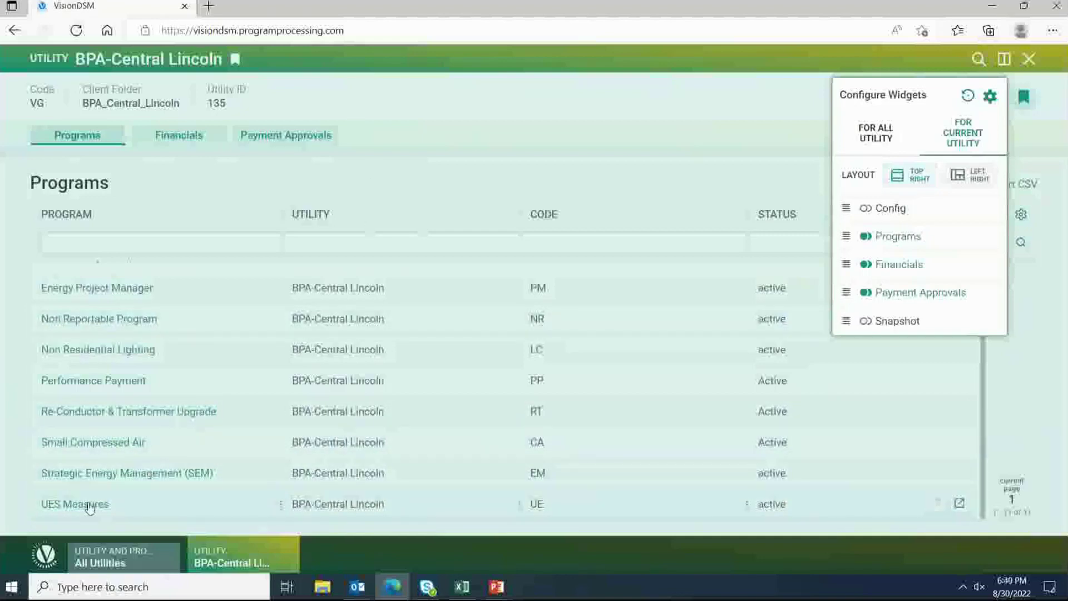
Step: Open BPA-Central Lincoln's UES Measures program and confirm adding it to bookmarks
click(89, 504)
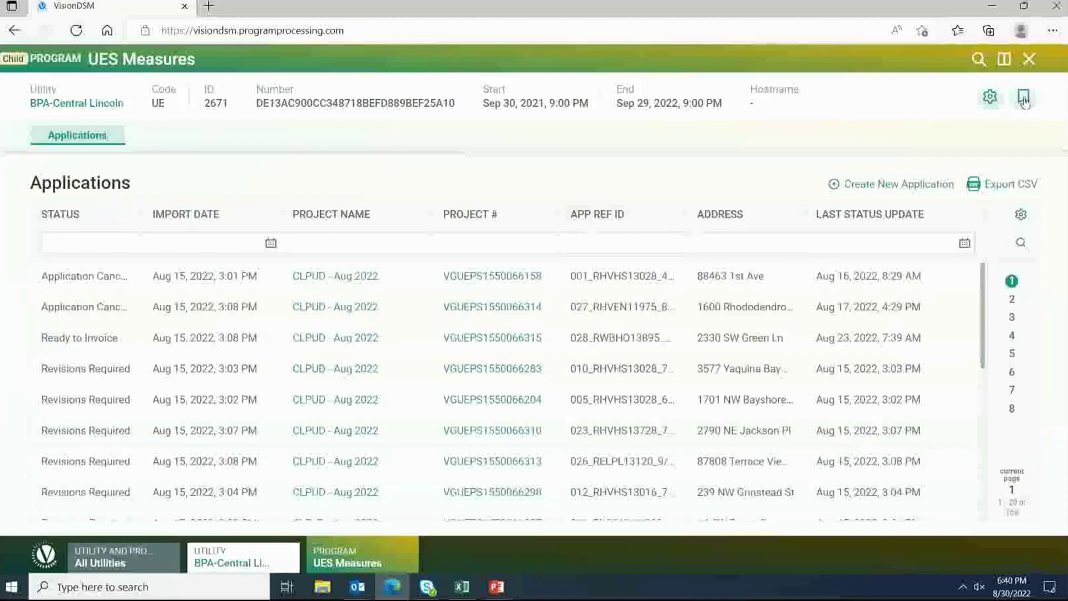
click(1024, 98)
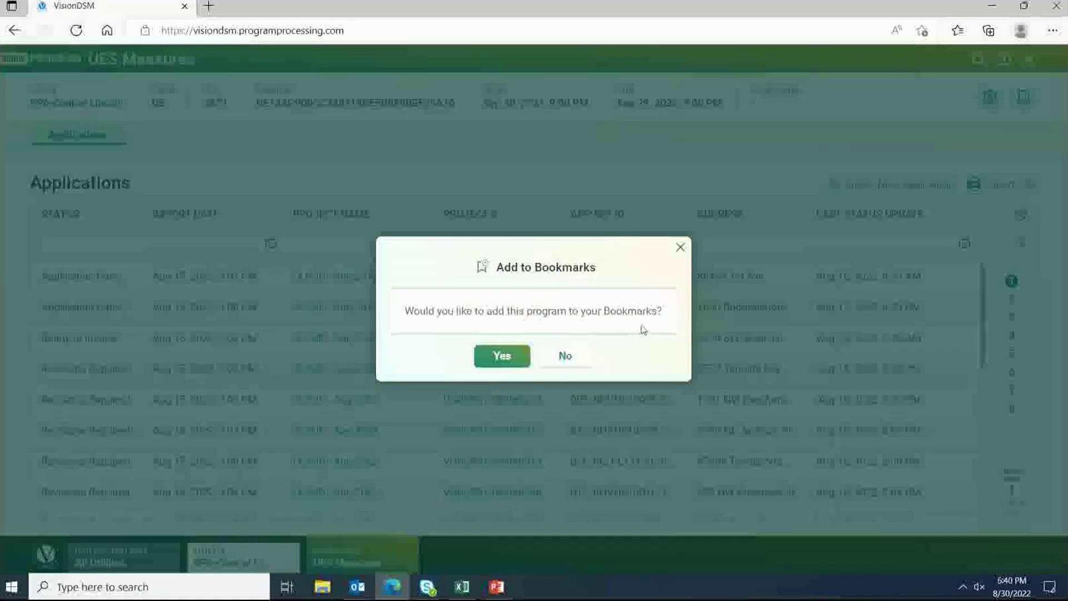
click(499, 357)
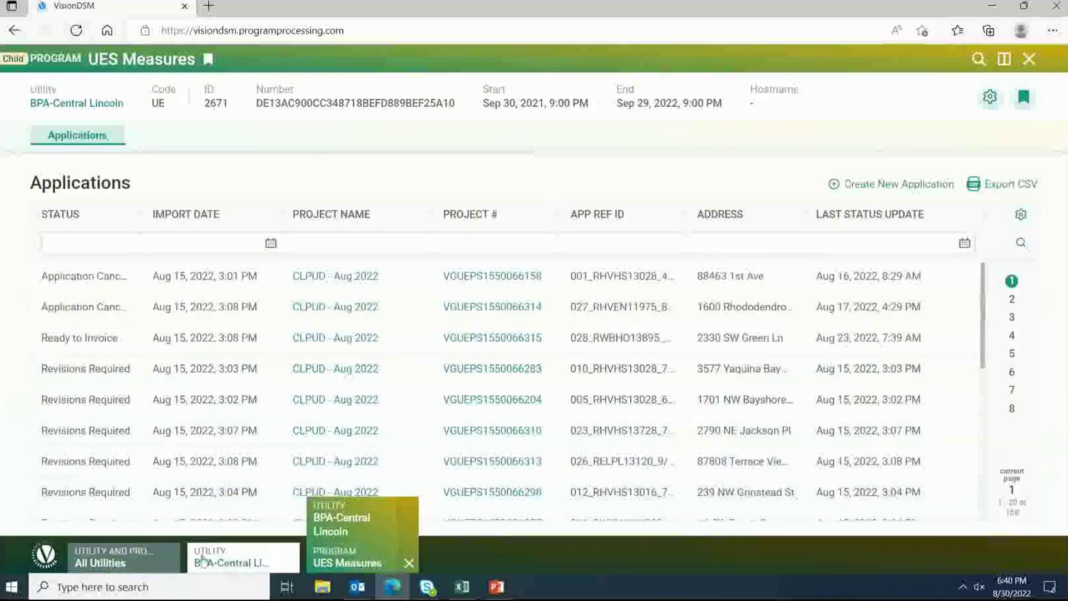
Step: Remove UES Measures from Bookmarked Programs, leaving three, then reopen its Applications page
click(133, 563)
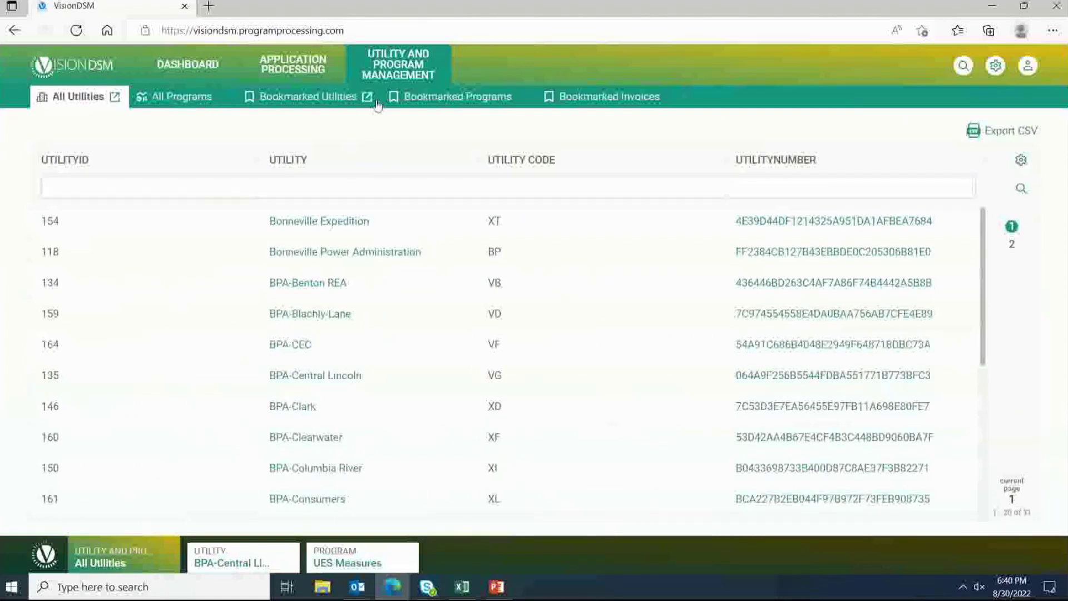
click(433, 100)
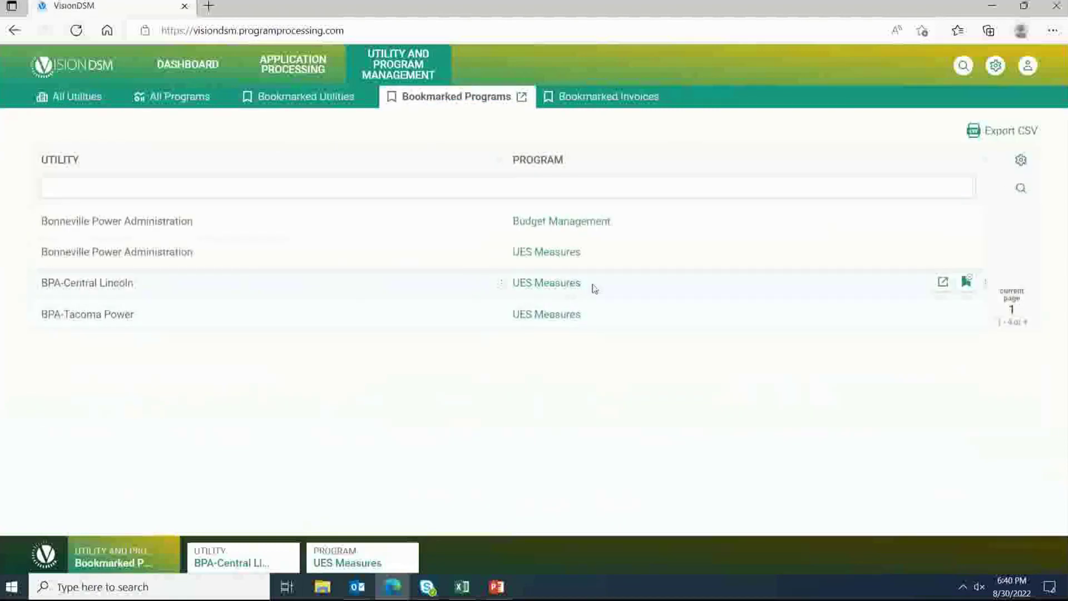
click(967, 283)
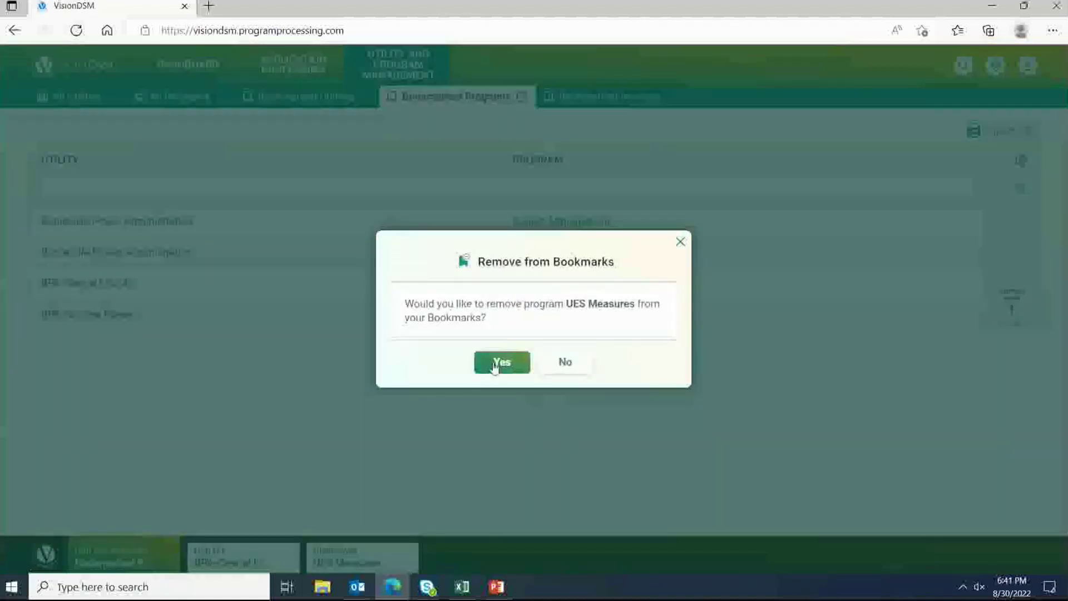
click(493, 367)
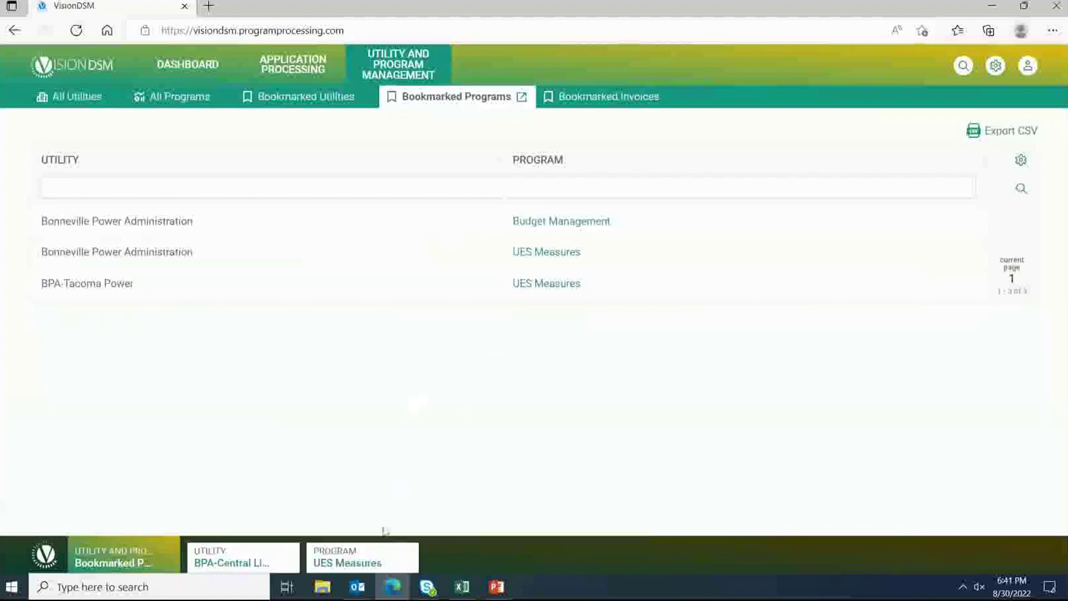
click(355, 563)
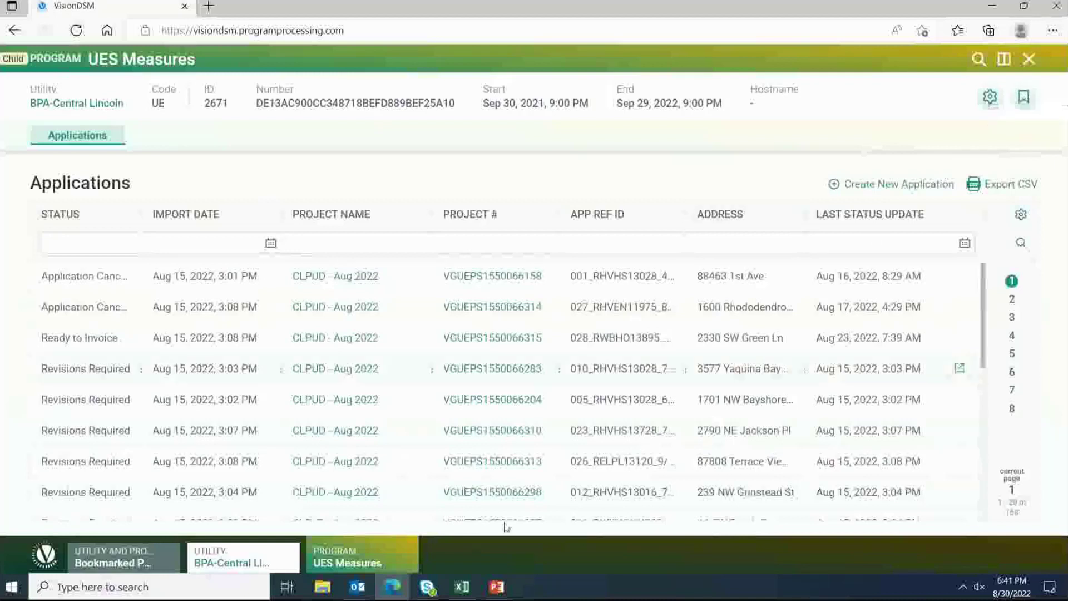
Step: Browse the Bookmarked Programs and Bookmarked Utilities lists, then return to All Utilities
click(146, 556)
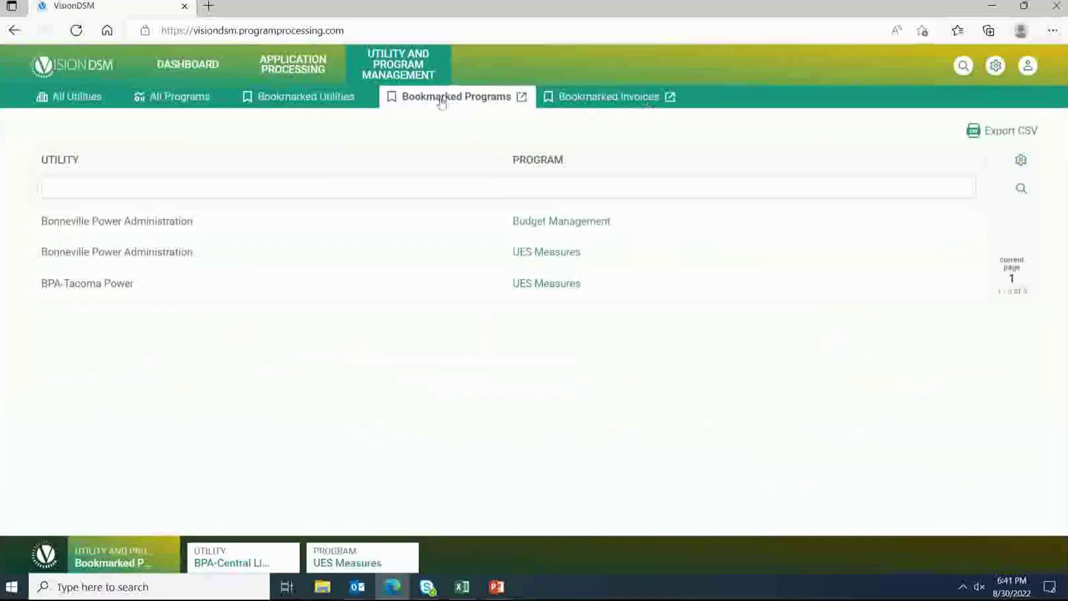
click(314, 104)
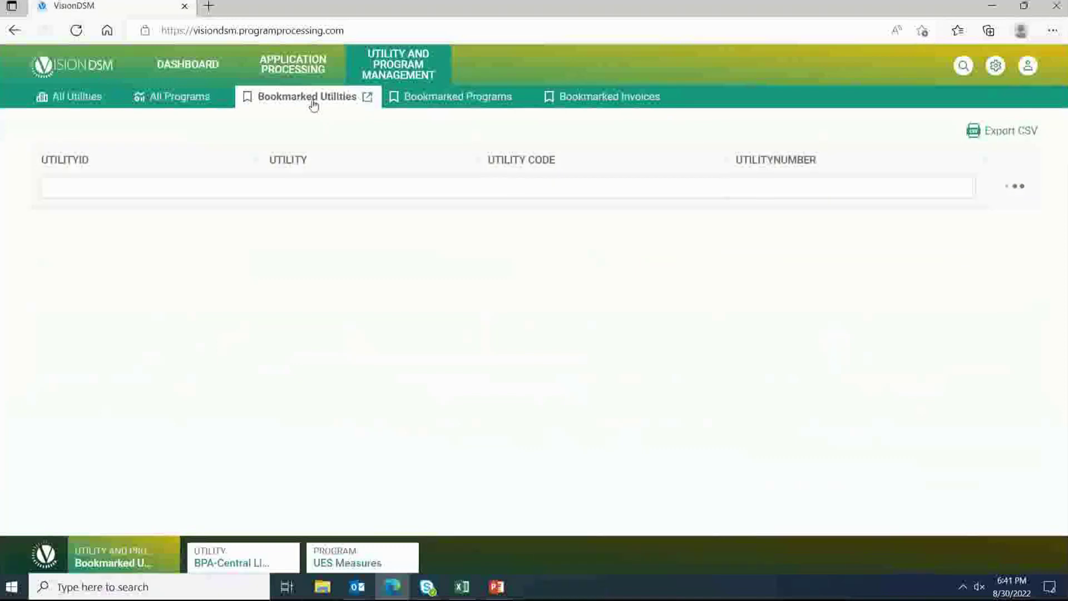
click(461, 100)
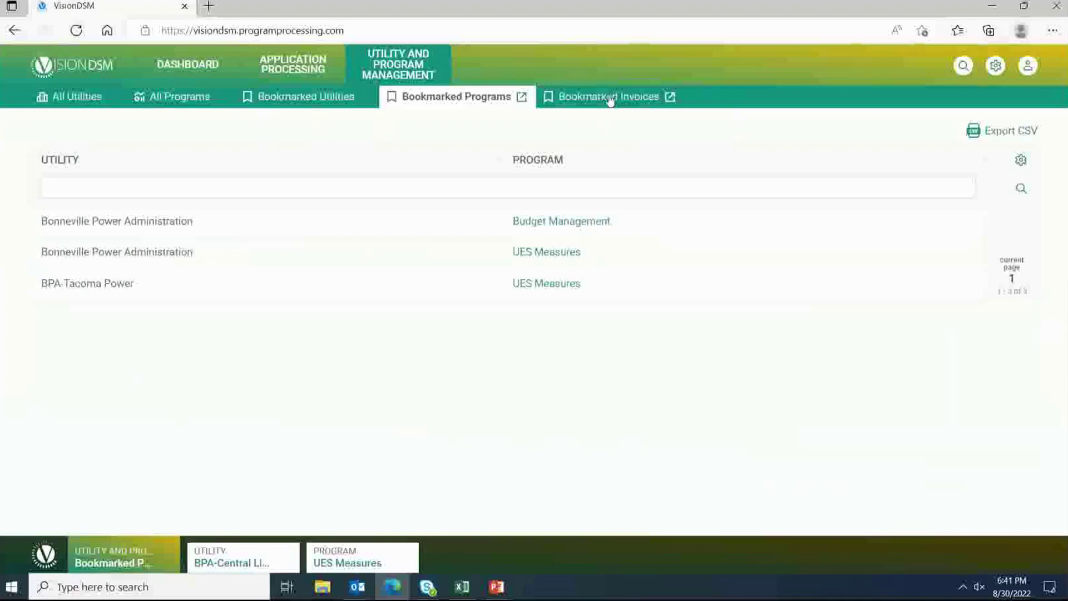
click(89, 102)
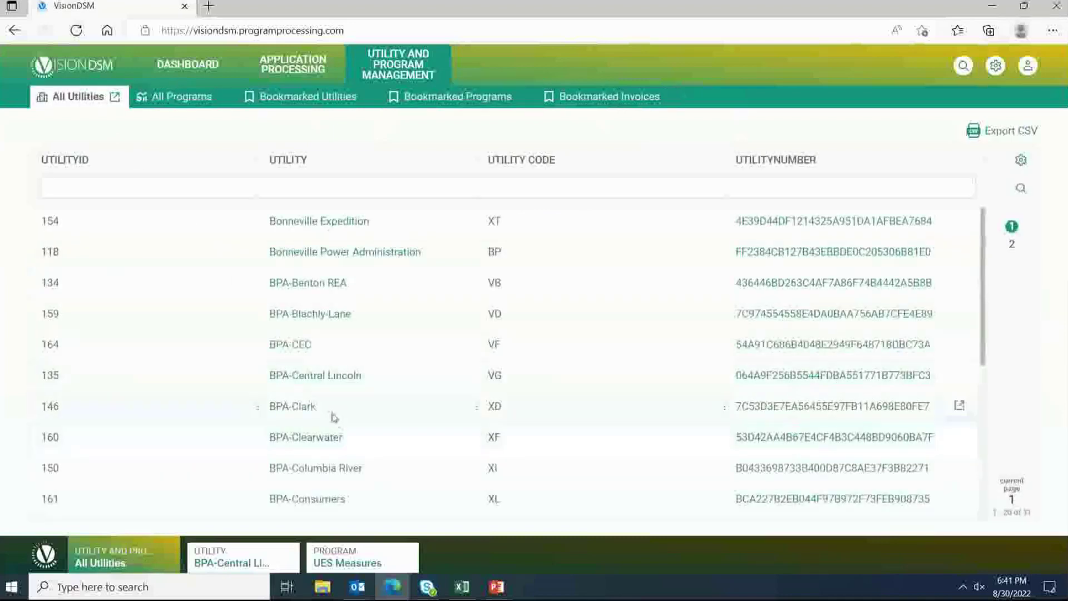